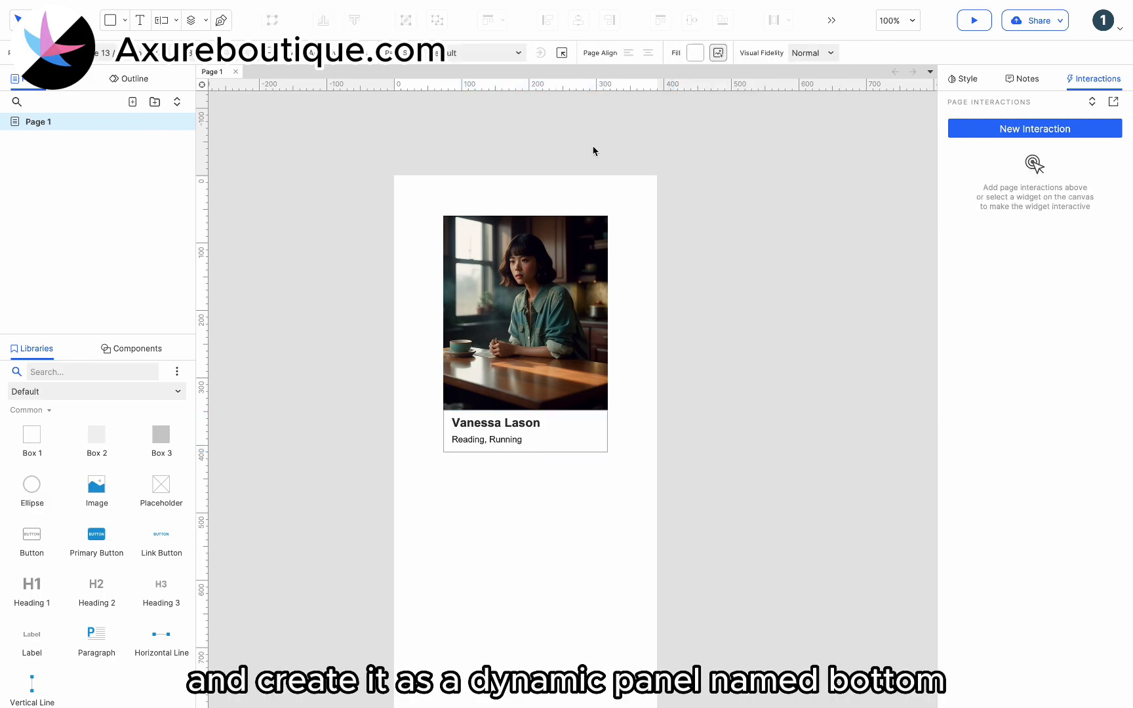
- Convert the selected profile card widgets into a dynamic panel and name it Bottom
right_click(549, 308)
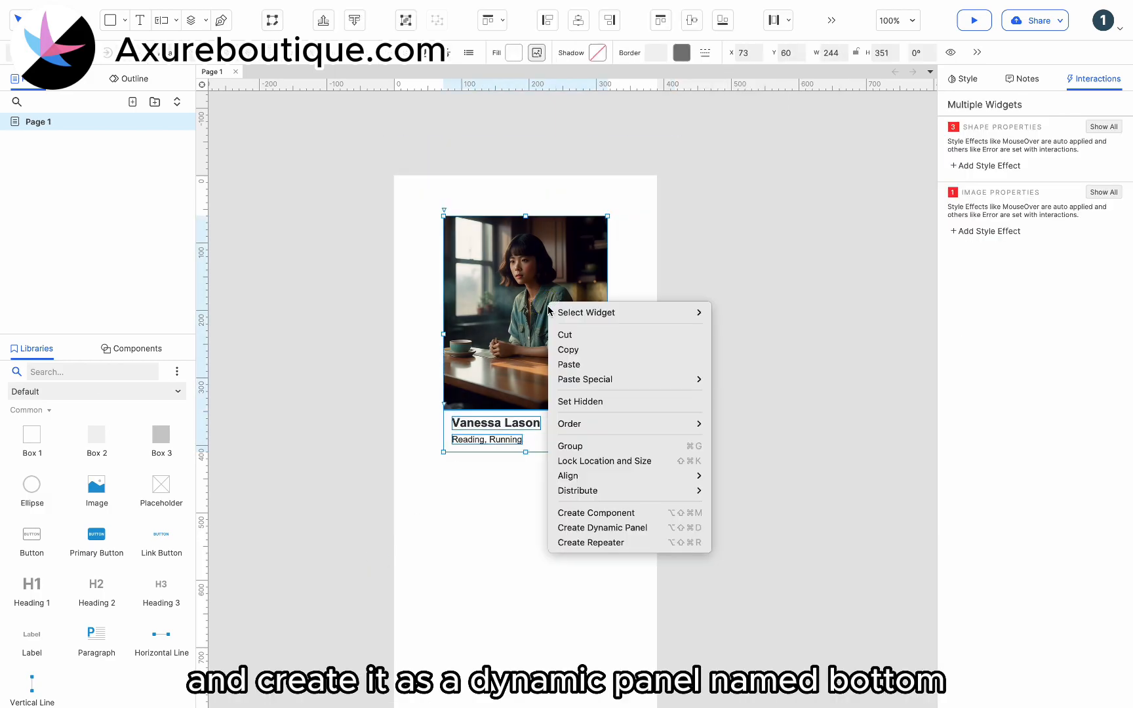
left_click(608, 530)
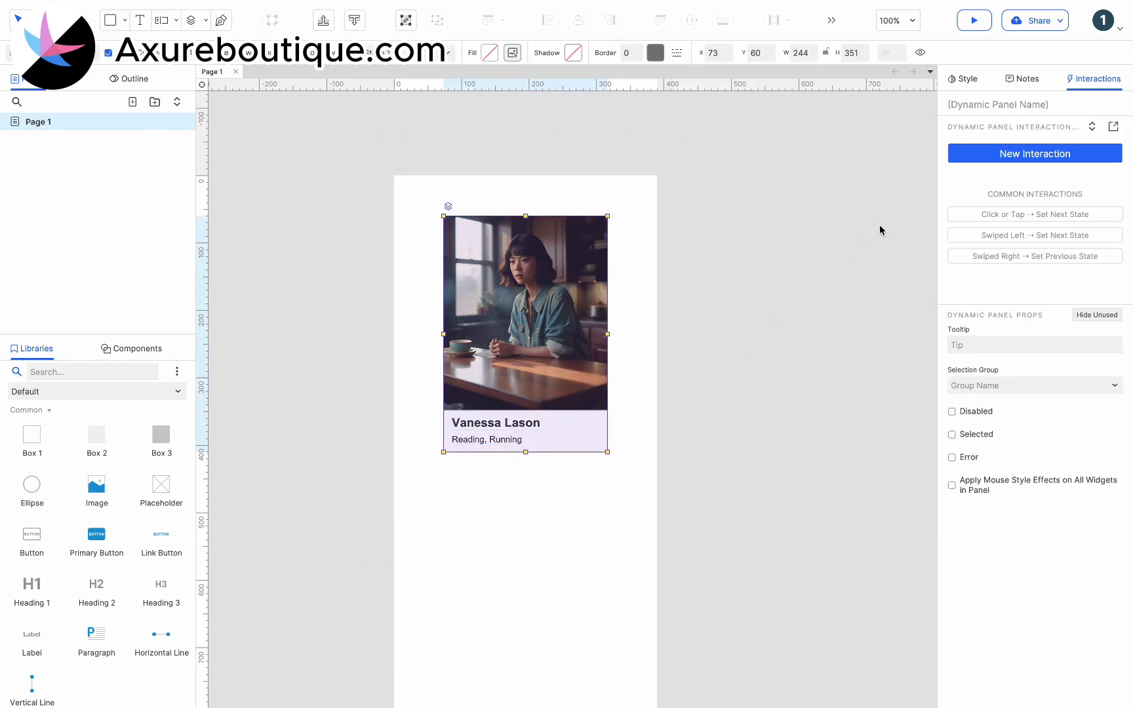
left_click(970, 107)
type("Botto")
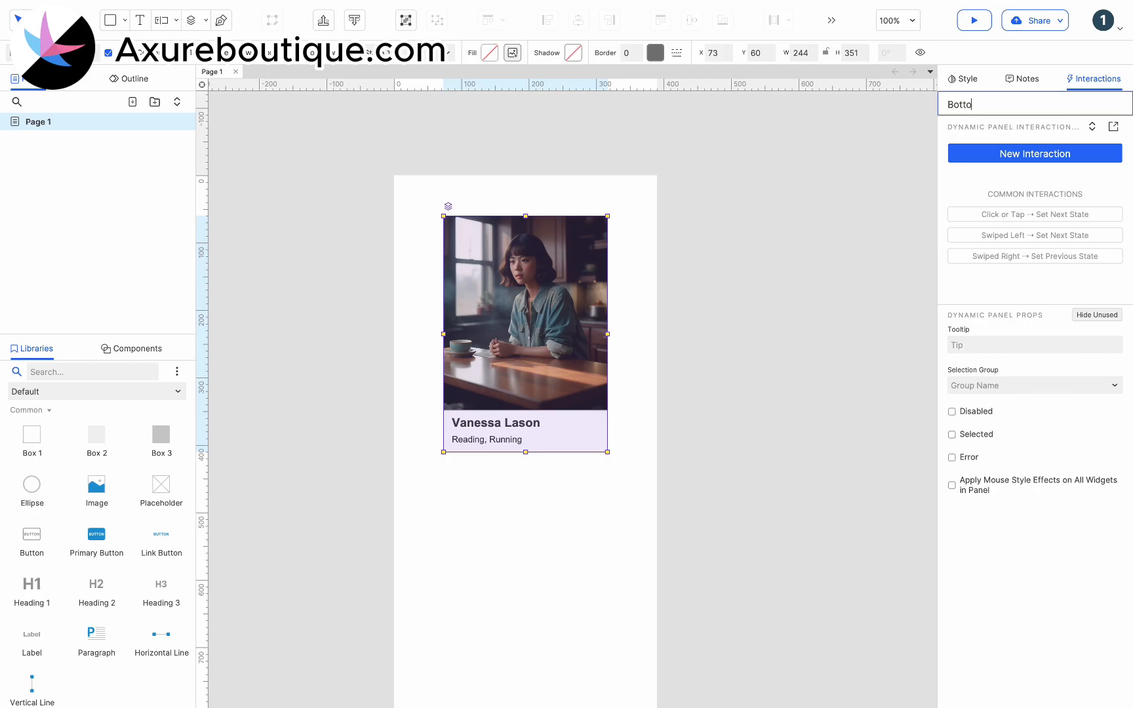
type("m")
left_click(764, 261)
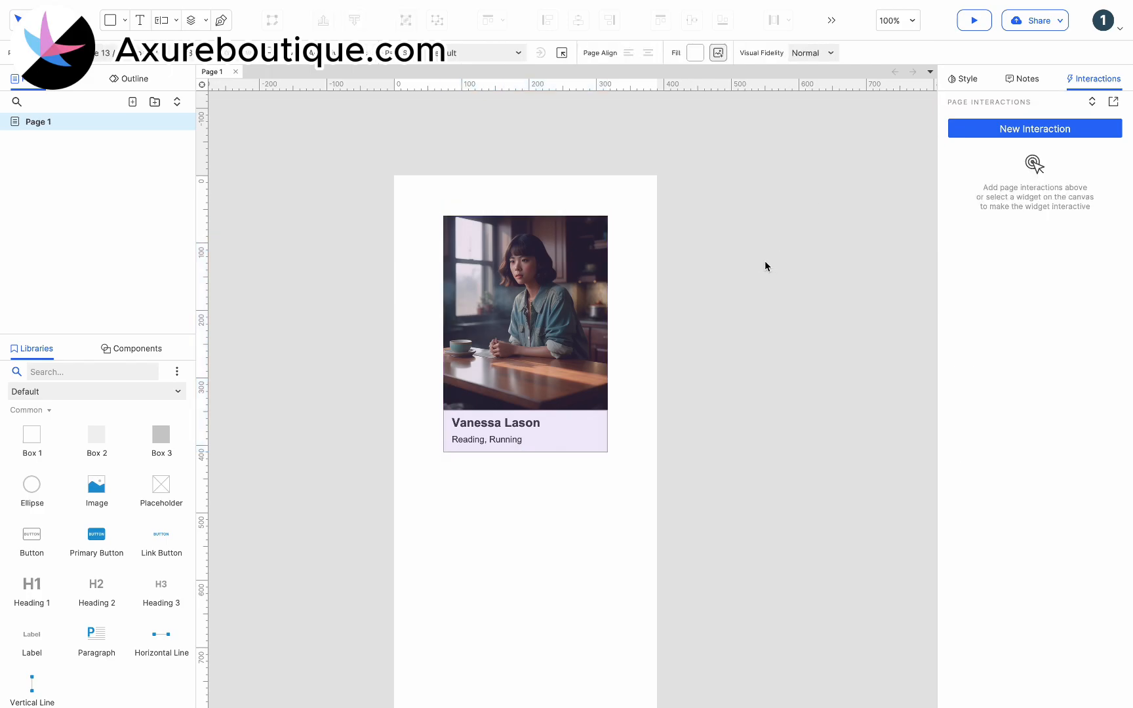
- Open the Bottom panel for editing and add a State 2 with a different portrait photo
left_click(513, 287)
double_click(514, 288)
left_click(449, 186)
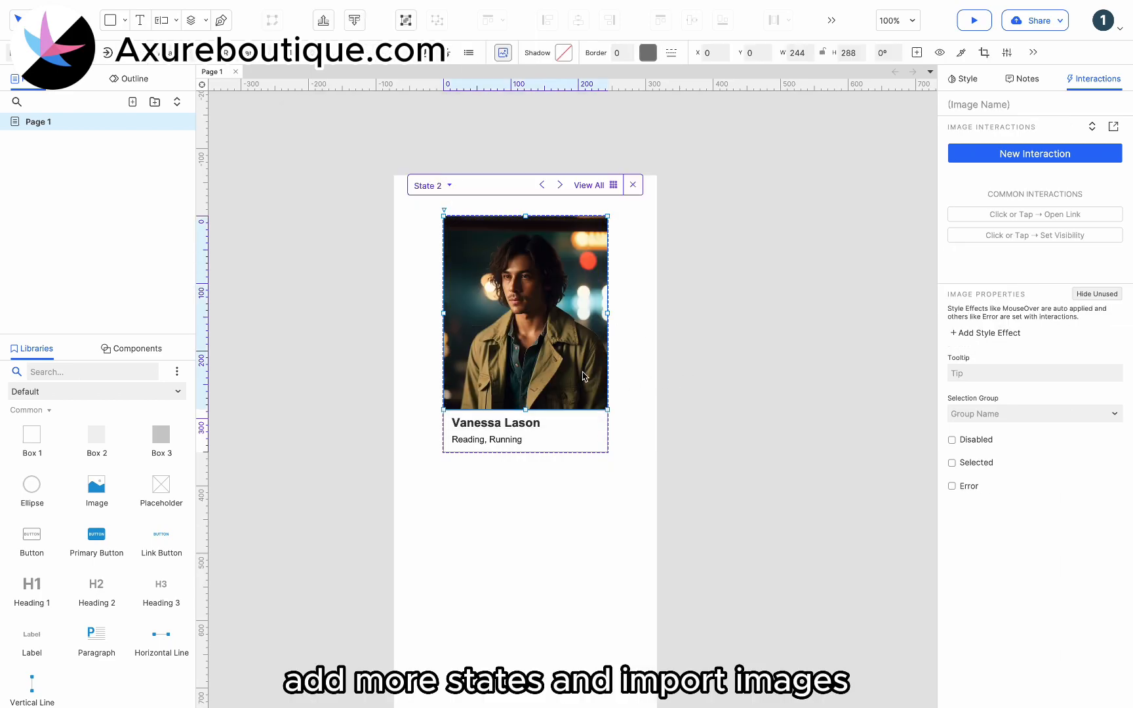
- Duplicate State 2 as State 3 and replace its photo with the optimized 3.png
left_click(439, 187)
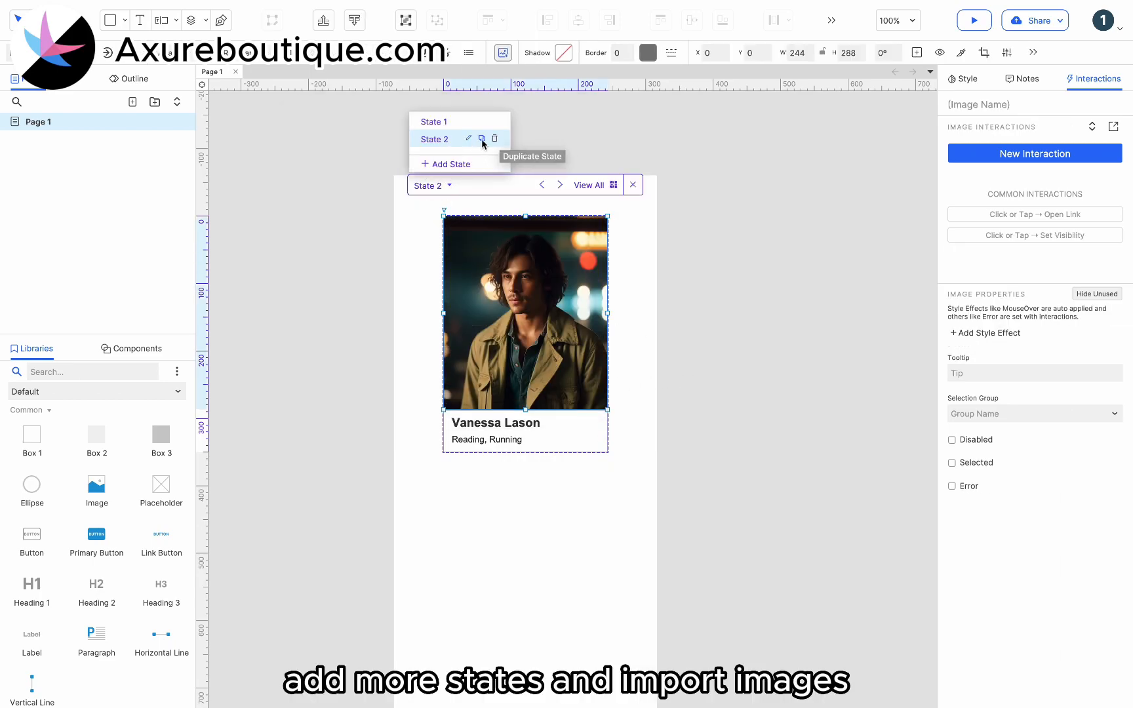
left_click(483, 140)
left_click(442, 139)
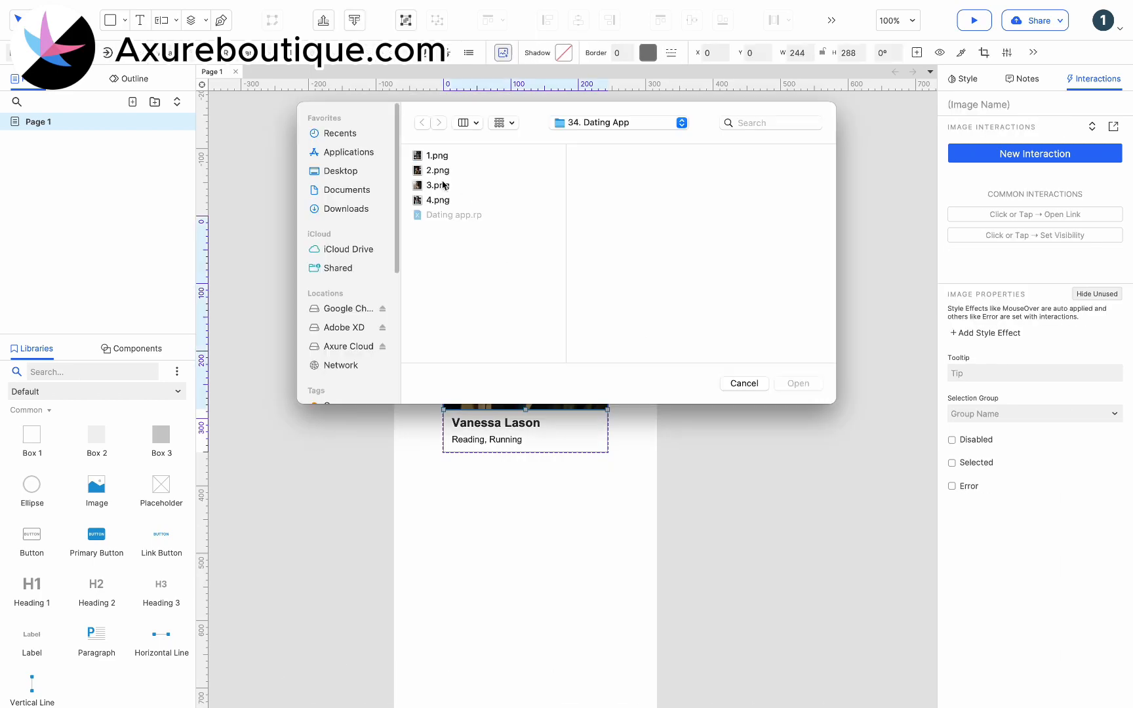
double_click(441, 186)
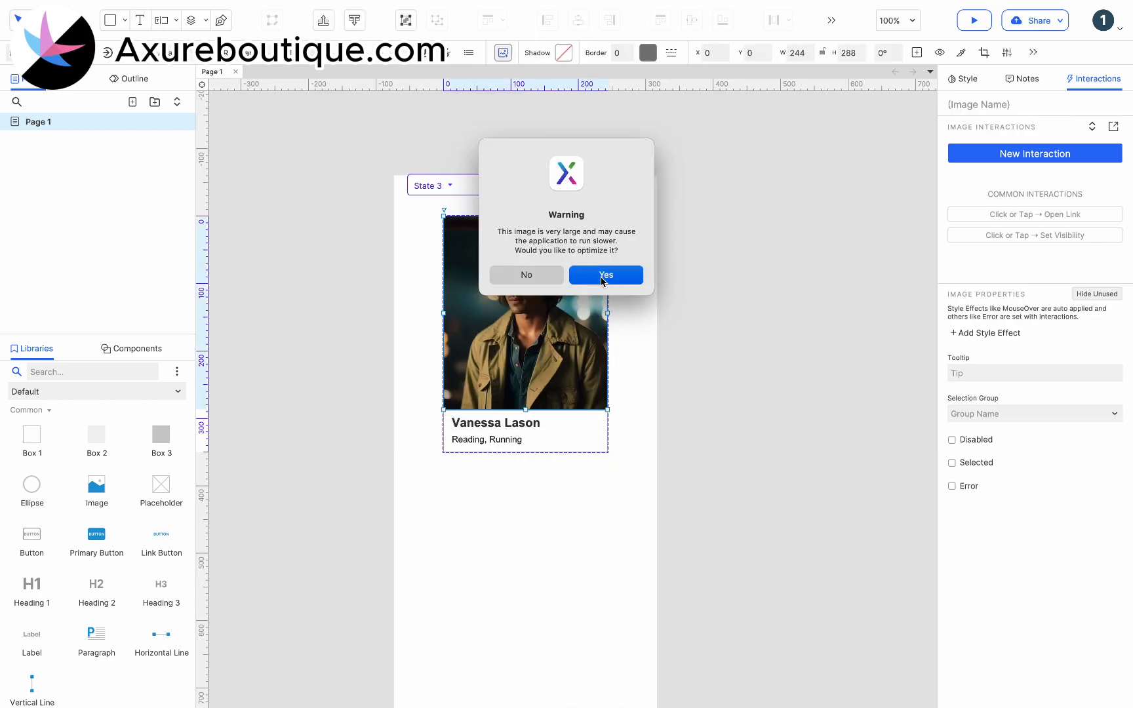
left_click(603, 278)
- Add State 4 with 4.png as its optimized photo, and leave the panel's state editing
left_click(449, 186)
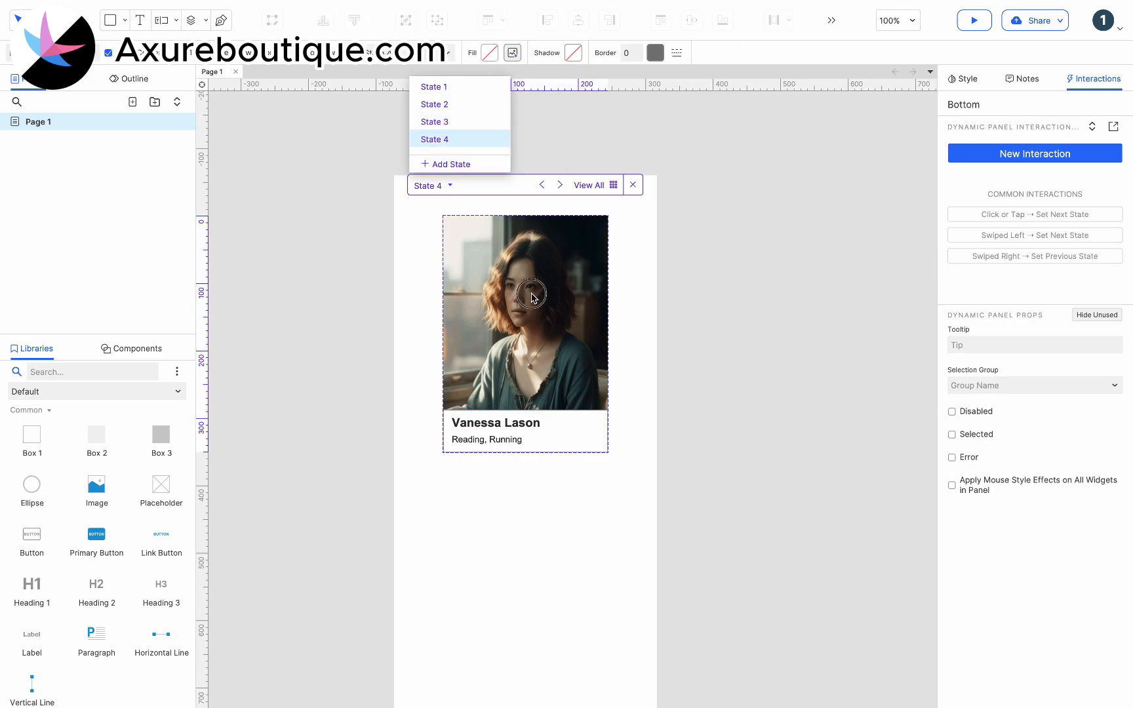
left_click(434, 139)
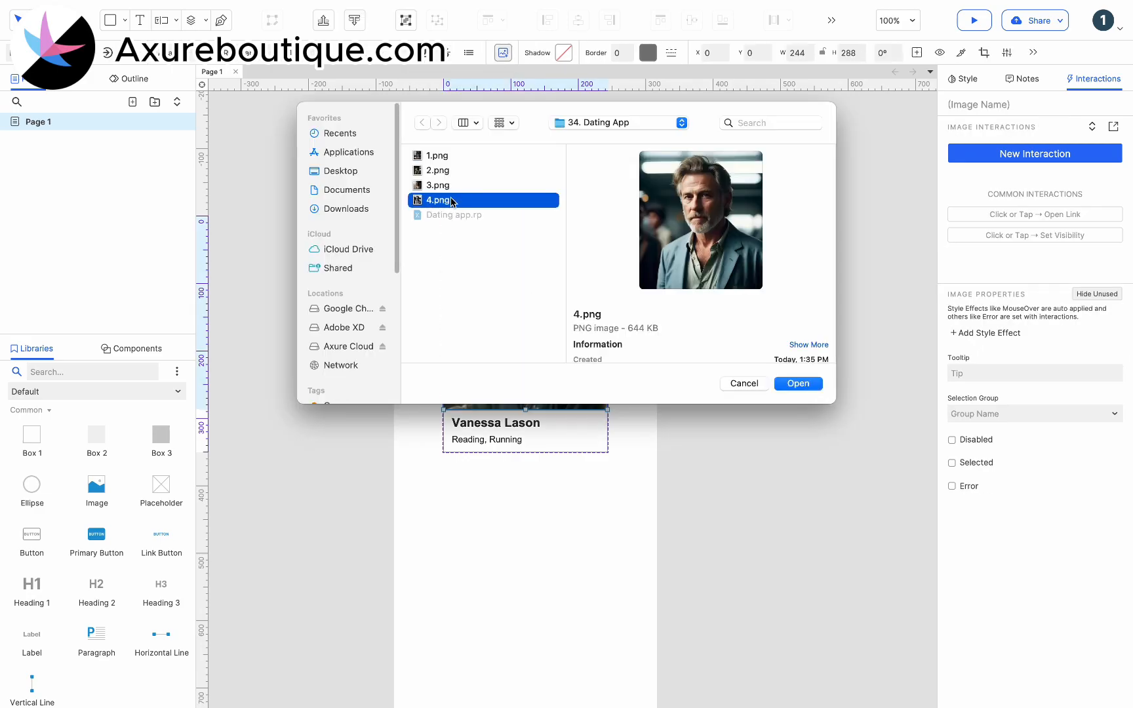
left_click(799, 382)
left_click(634, 285)
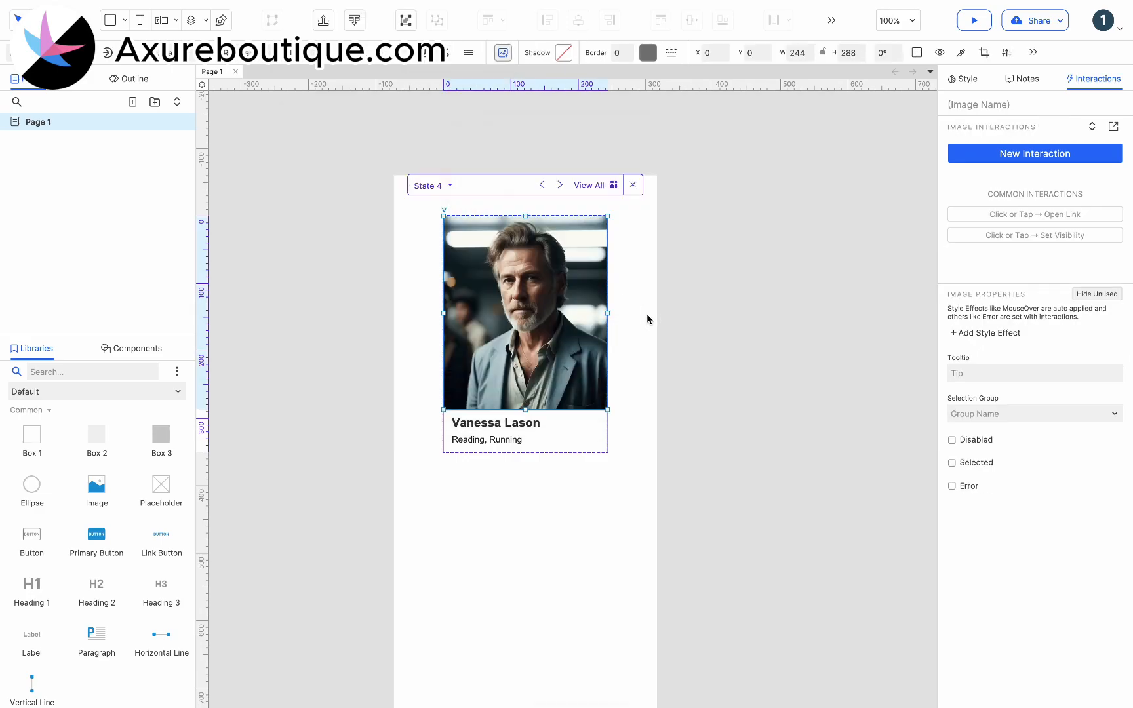
key("Escape")
key("Escape")
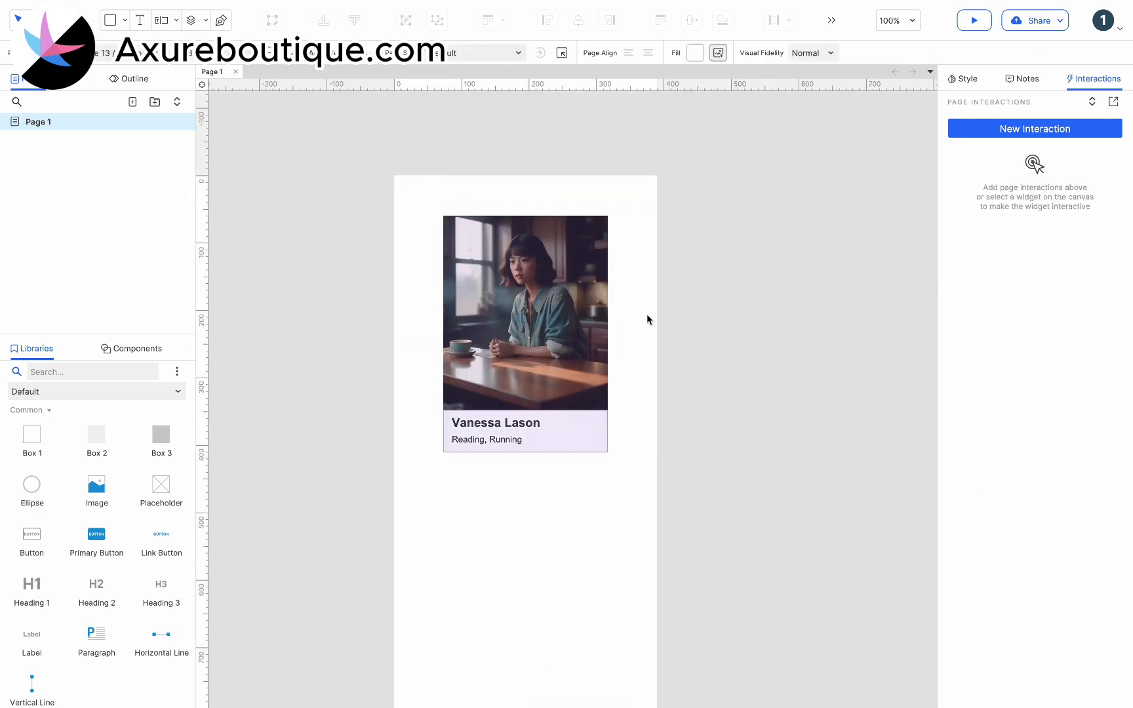
- Duplicate the Bottom panel as Top, and move State 1 of the Bottom panel to the end of its states
left_click(575, 319)
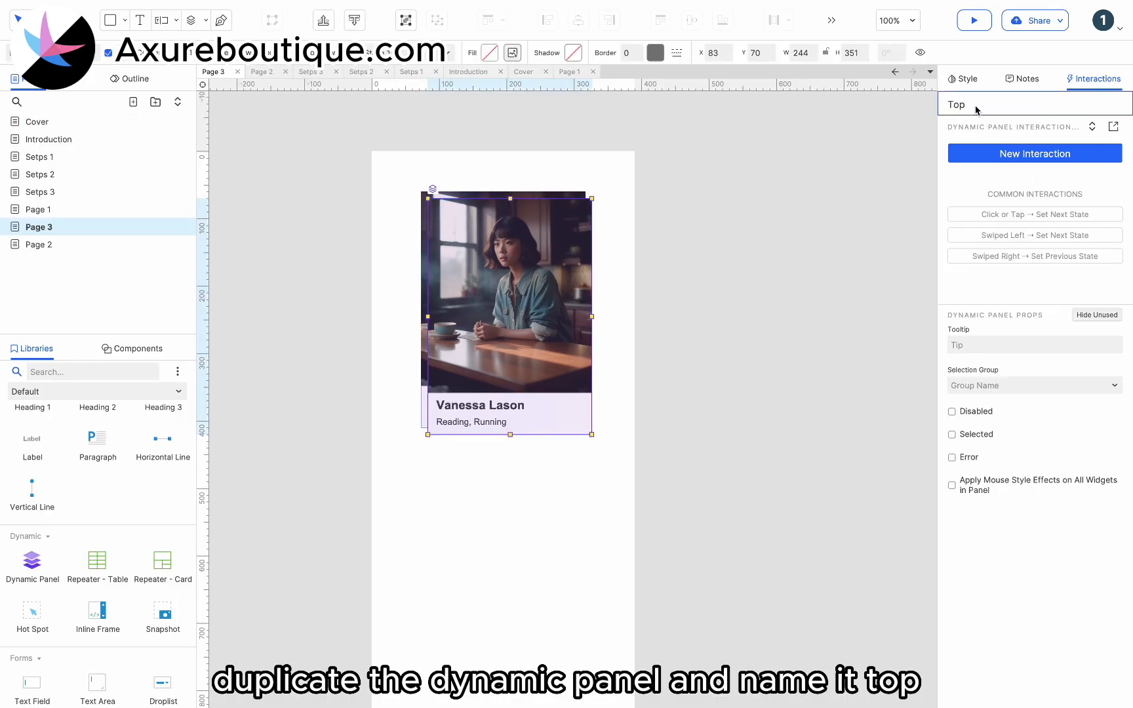
left_click(424, 243)
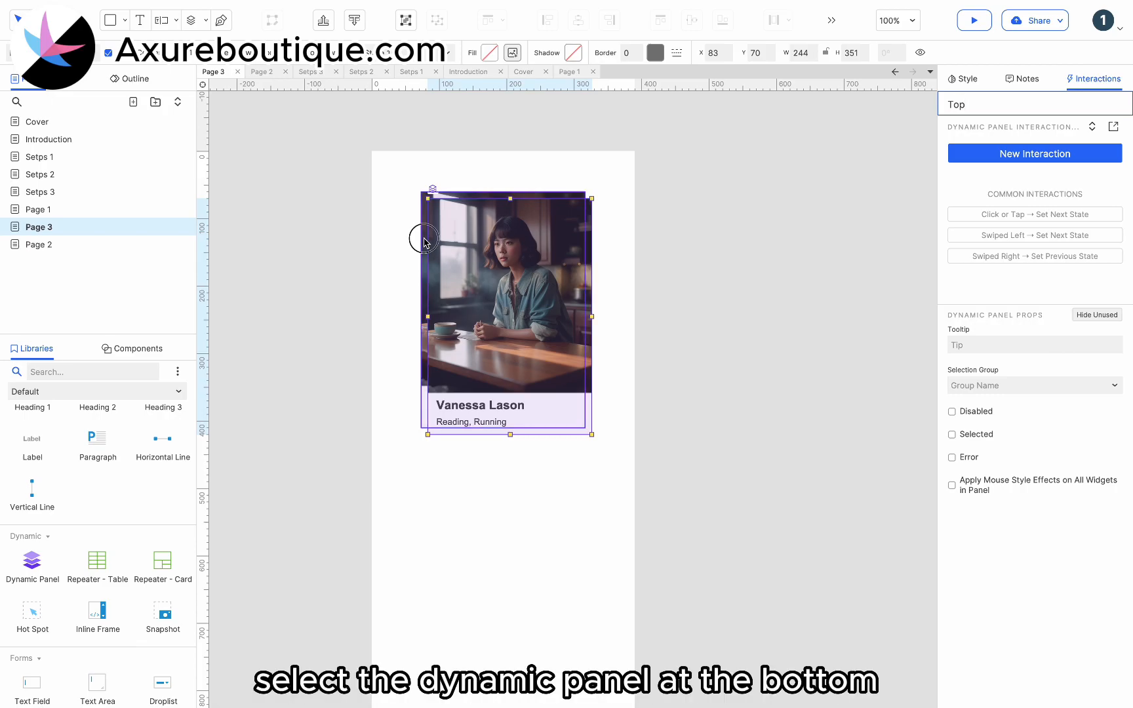
double_click(424, 243)
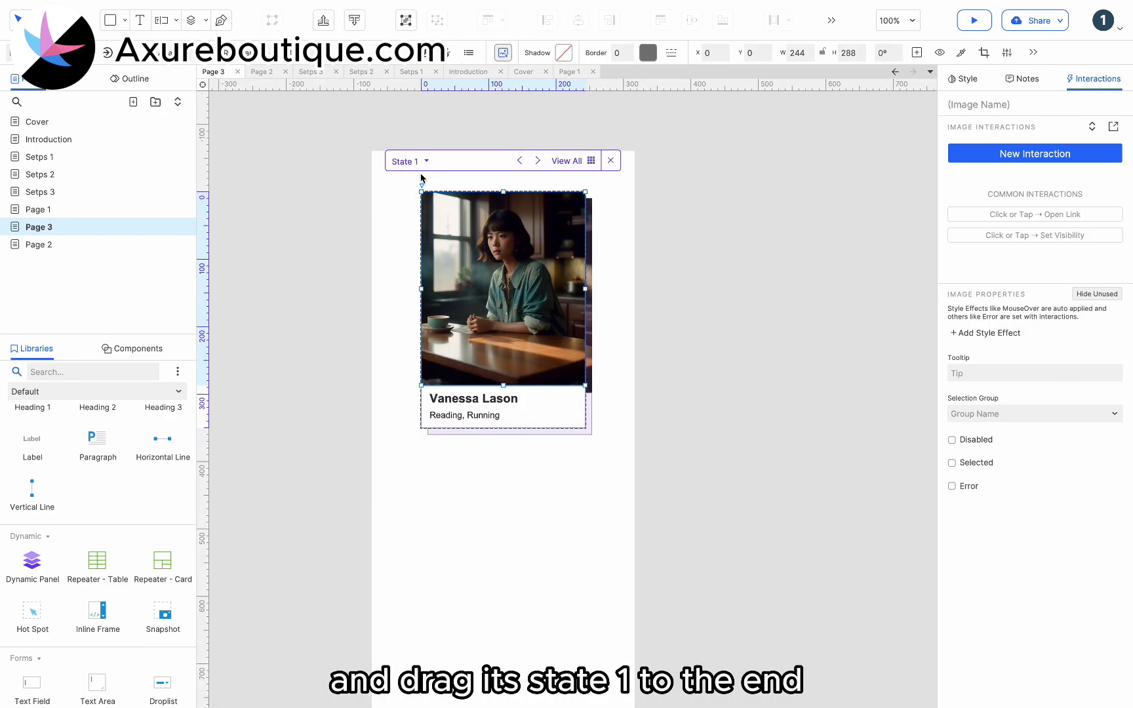
left_click(426, 161)
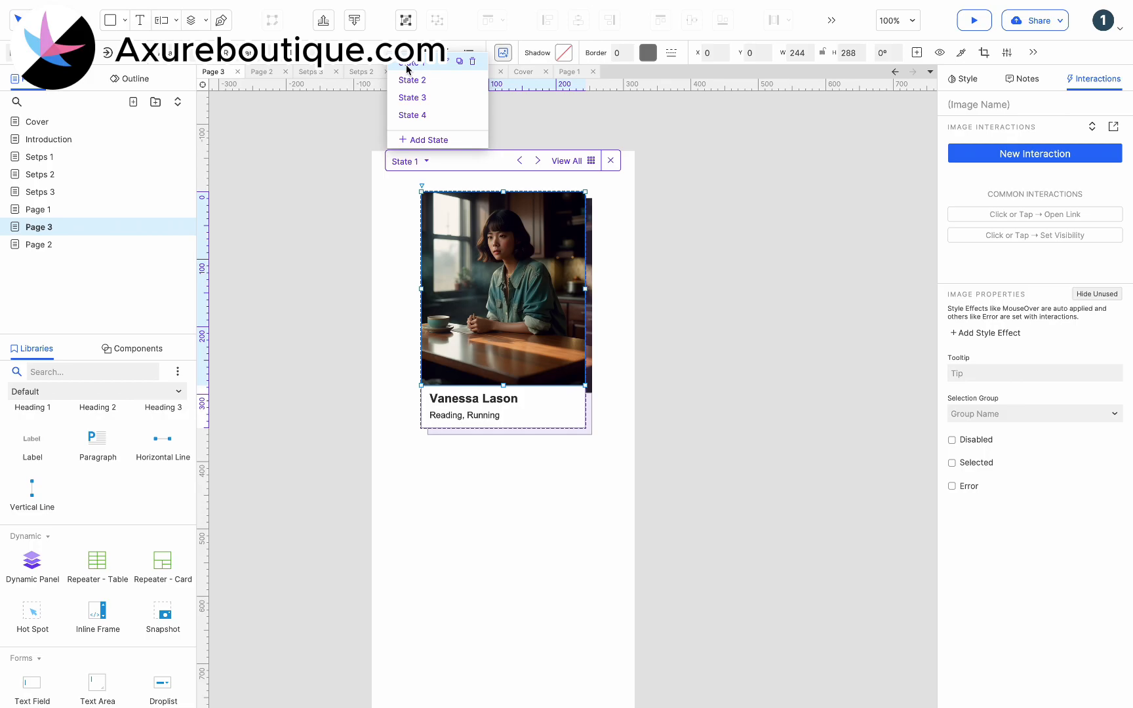
left_click_drag(406, 68, 406, 128)
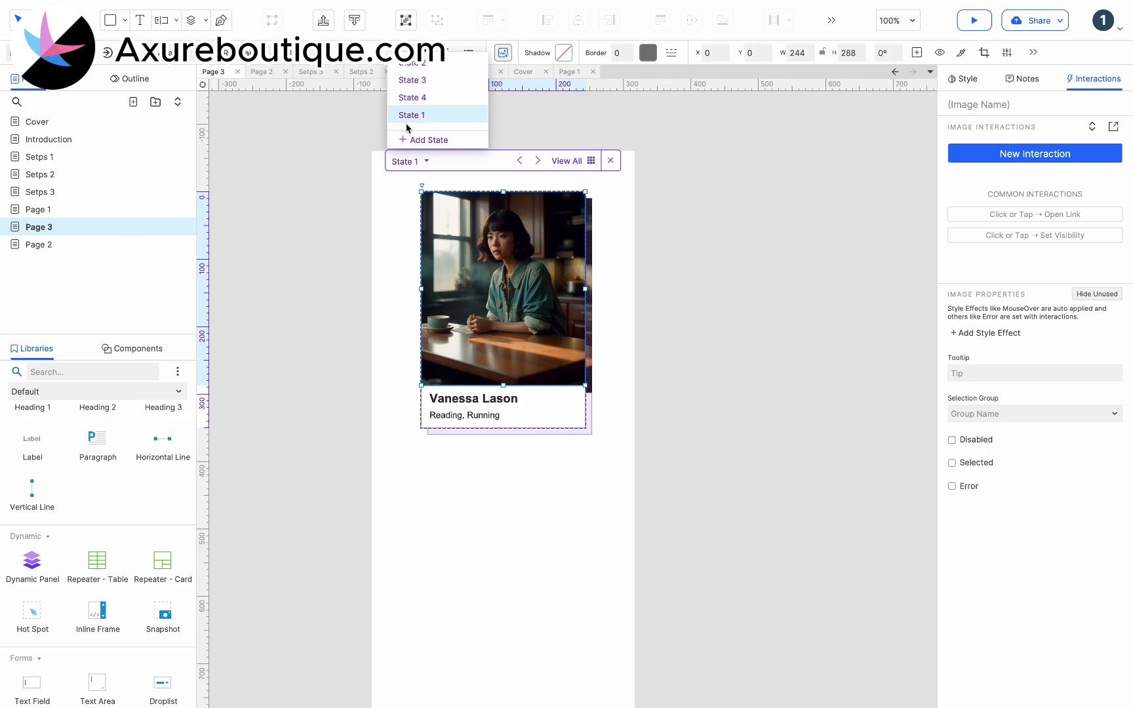
left_click(655, 288)
- Align the Top panel exactly over the Bottom panel
left_click(554, 285)
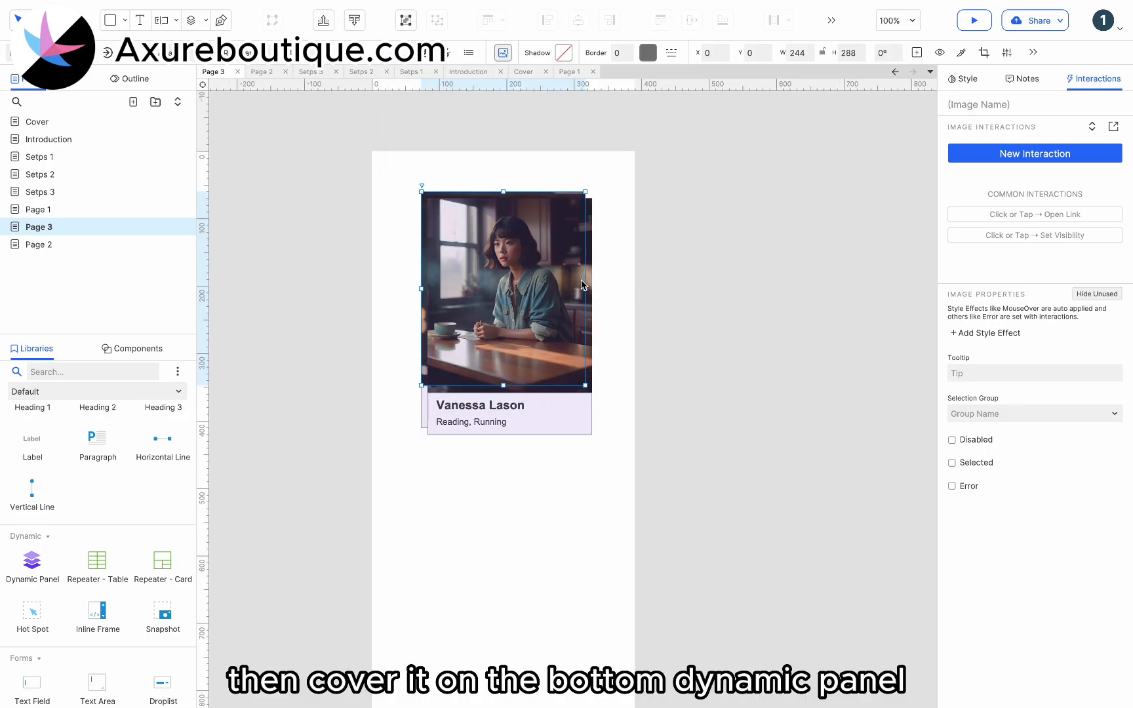
left_click_drag(554, 285, 549, 279)
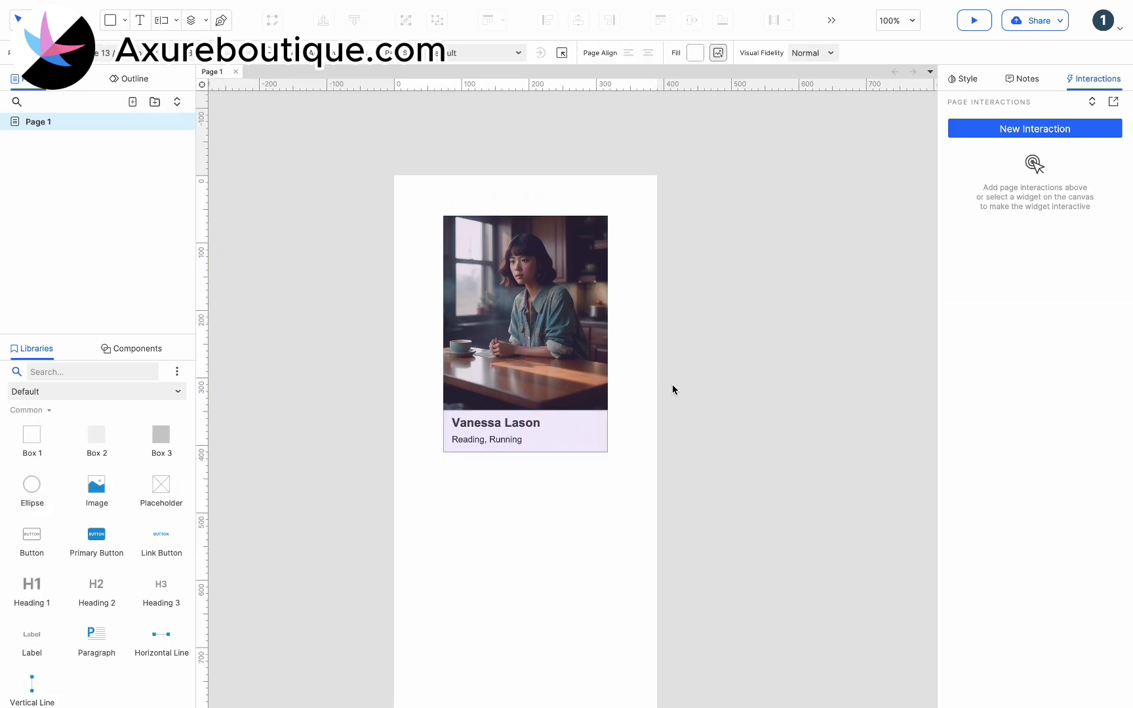
- Place a hot spot about 1 × 363 outside the page's right edge and name it Right
scroll(118, 562, "down", 4)
scroll(116, 561, "up", 1)
left_click_drag(32, 626, 700, 208)
left_click_drag(767, 248, 700, 451)
left_click(958, 107)
type("Right")
- Copy the Right hot spot to the left of the page at X -74, Y 60, and name the copy Left
left_click_drag(796, 312, 668, 327)
key("super+d")
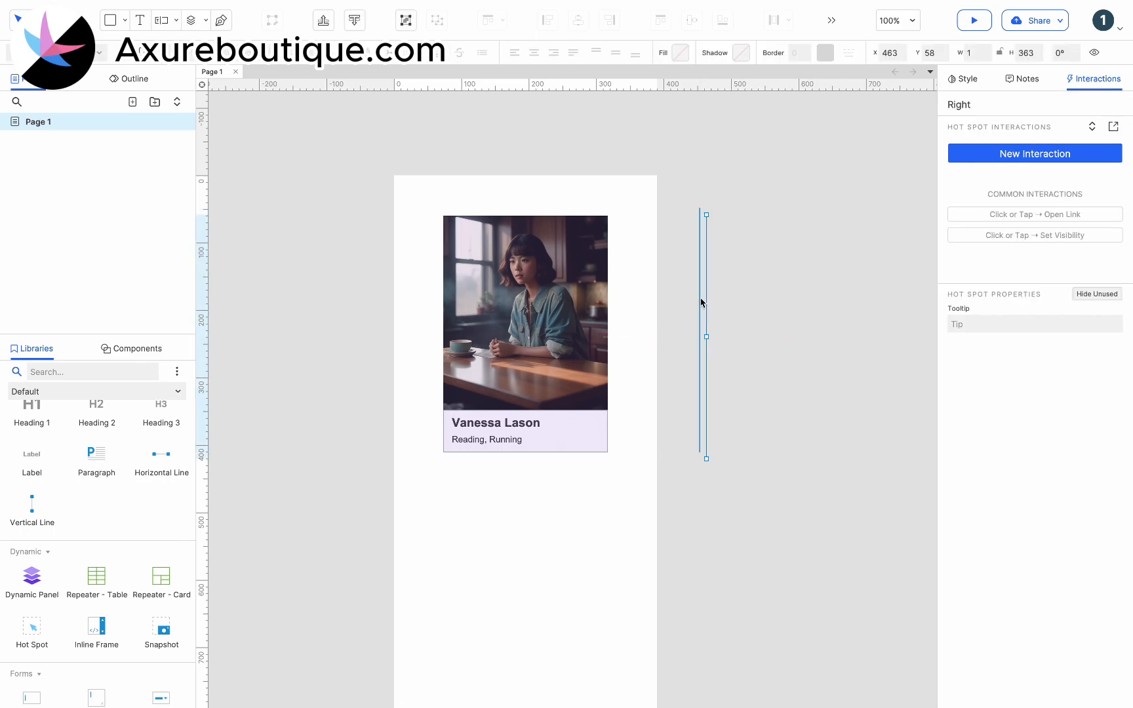
key("super+z")
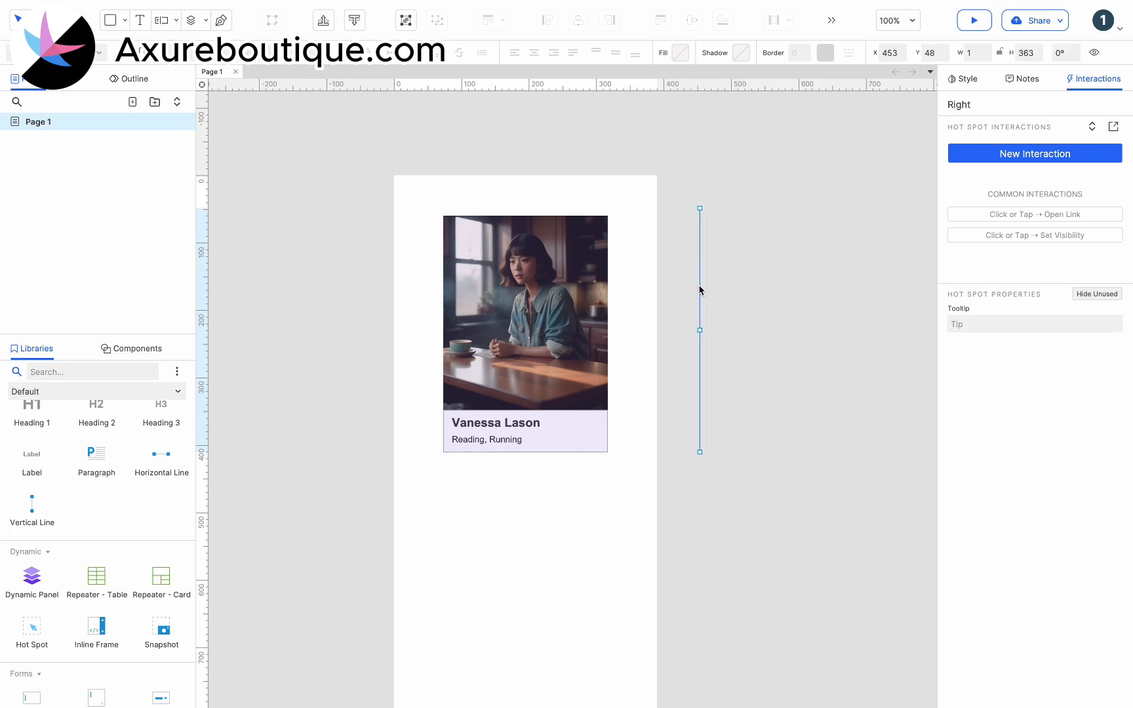
left_click_drag(700, 288, 342, 293)
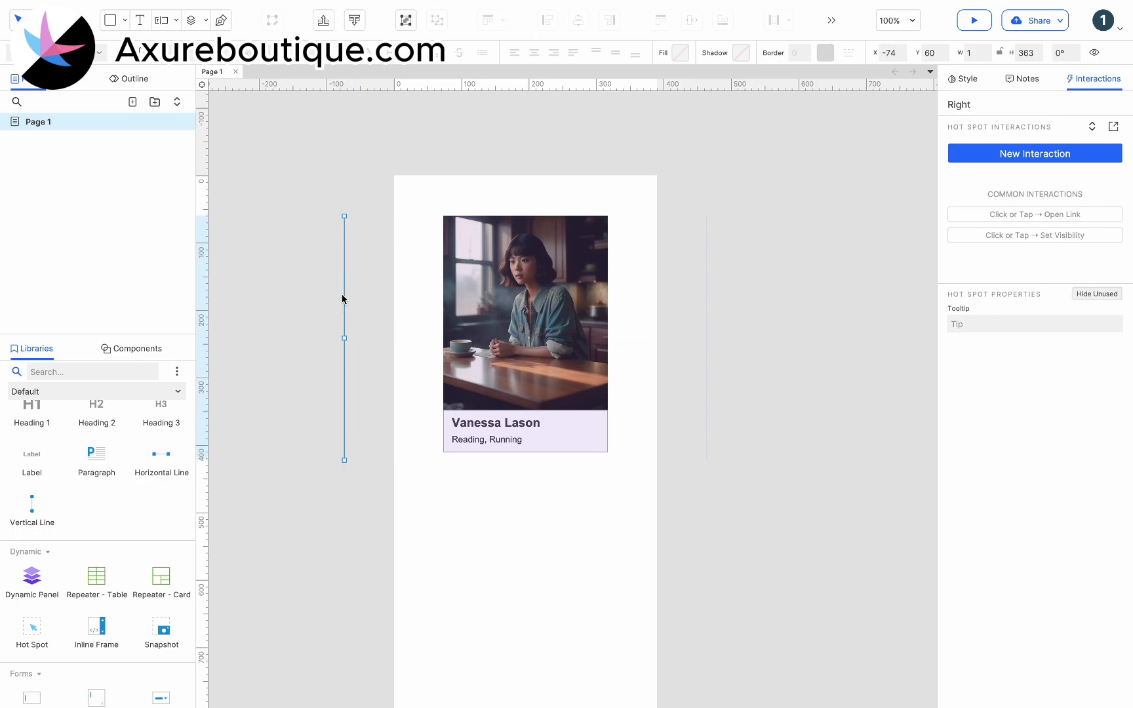
left_click(987, 103)
type("L")
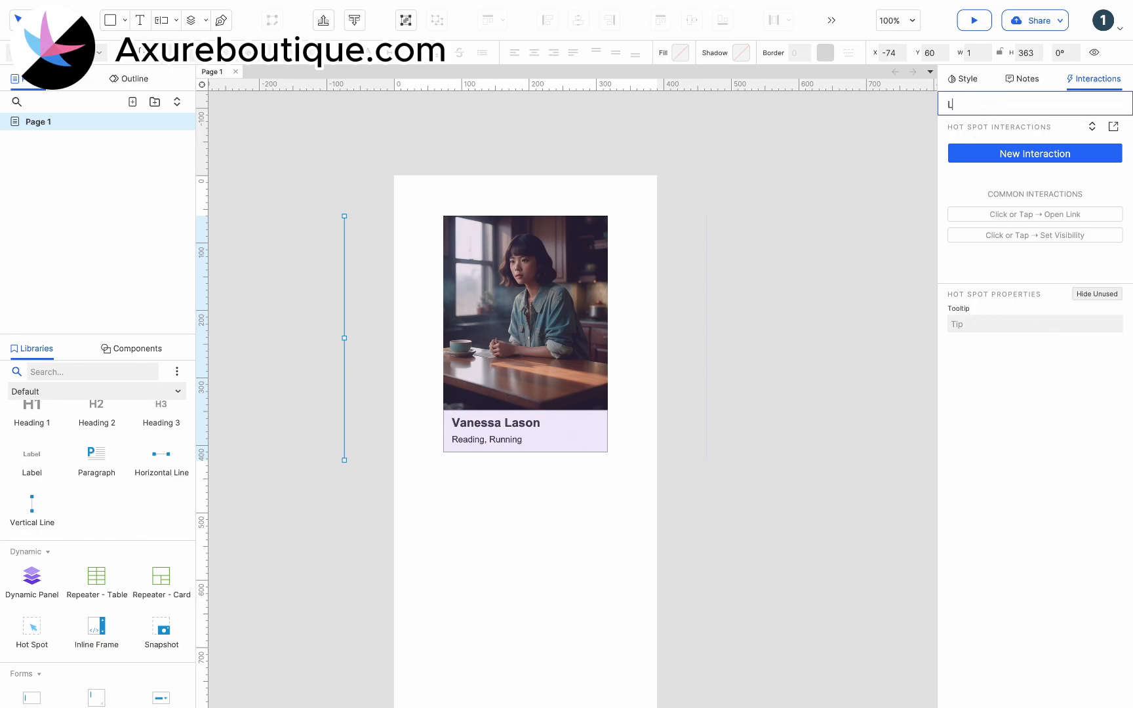
type("eft")
left_click(743, 326)
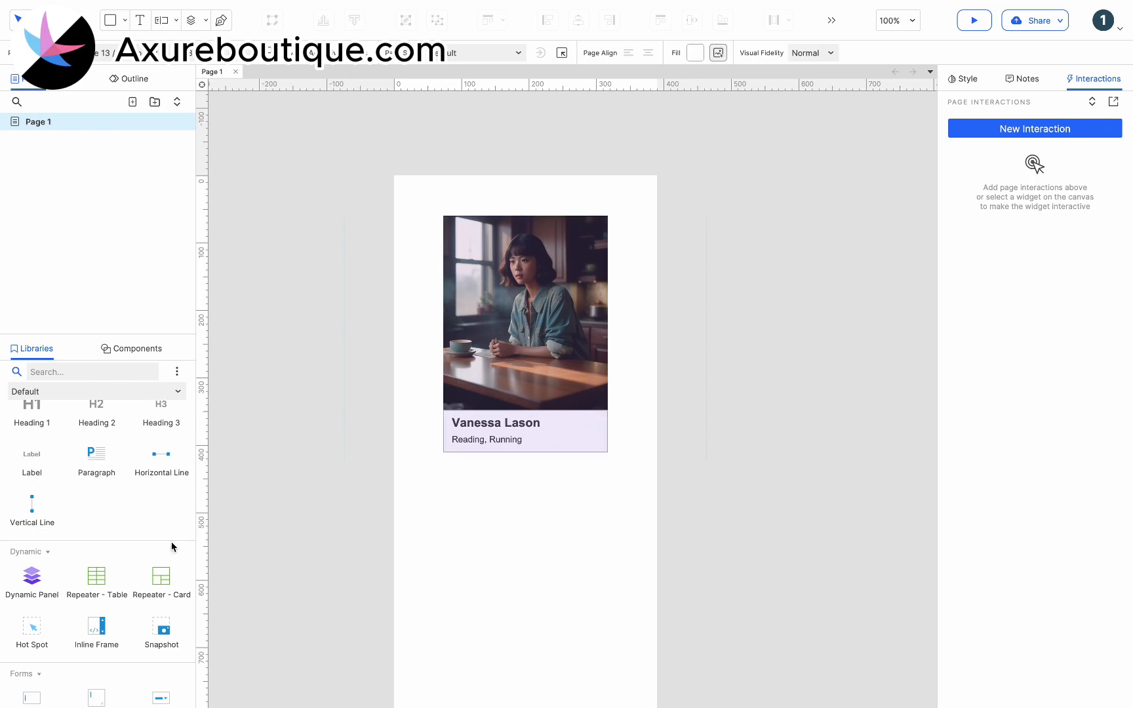
- Add a 57 × 57 circle below the card's right corner at X 260, Y 430
scroll(116, 554, "up", 5)
left_click_drag(43, 486, 494, 466)
left_click_drag(494, 580, 602, 495)
- Turn the circle's copy into a heart shape and resize it to 30 × 30, centered inside the original circle
right_click(598, 490)
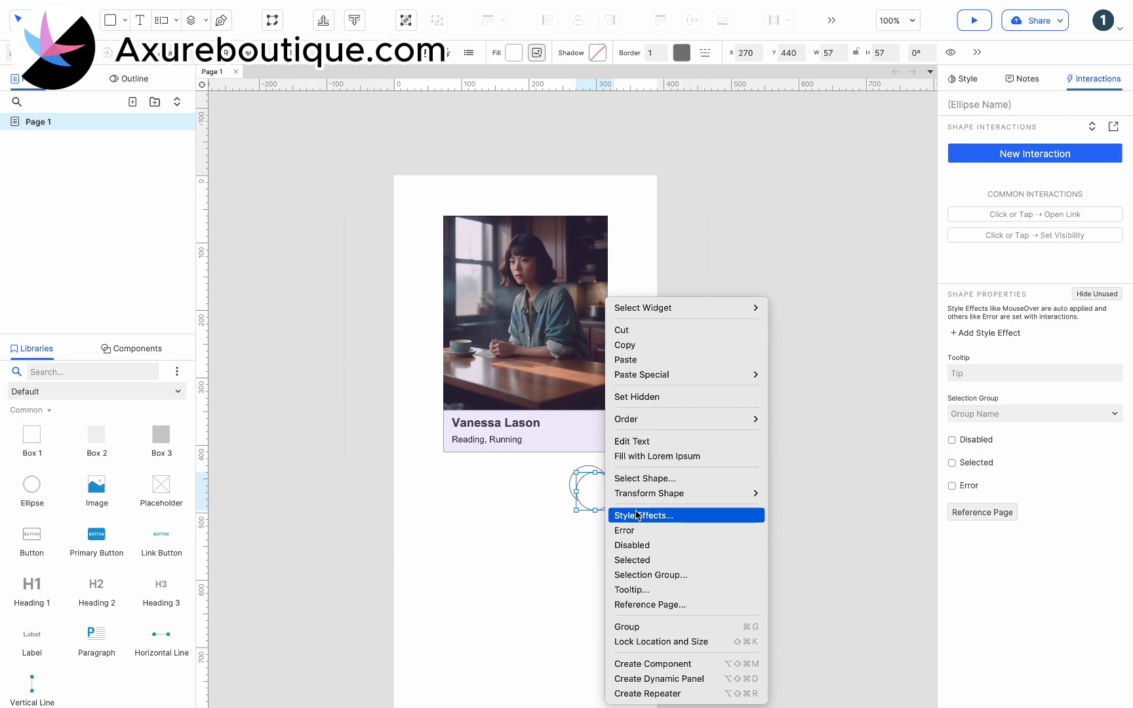
left_click(645, 480)
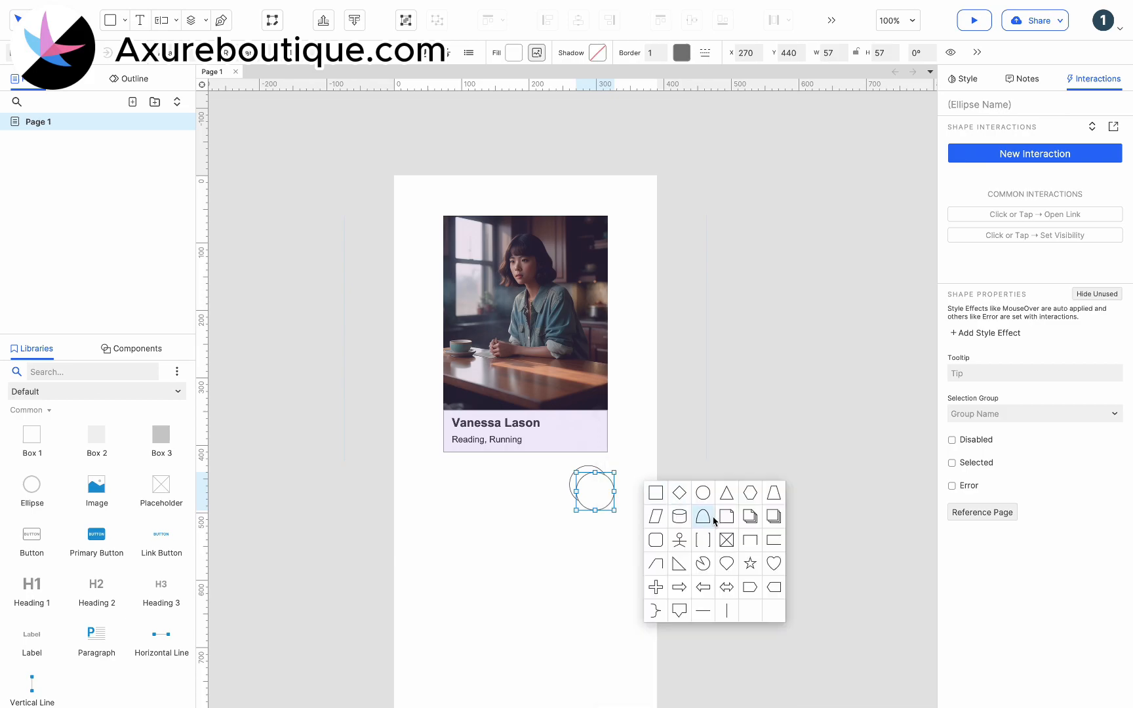
left_click(773, 563)
left_click_drag(614, 508, 589, 484)
- Fill the heart with red and remove its border
left_click(514, 53)
left_click(575, 317)
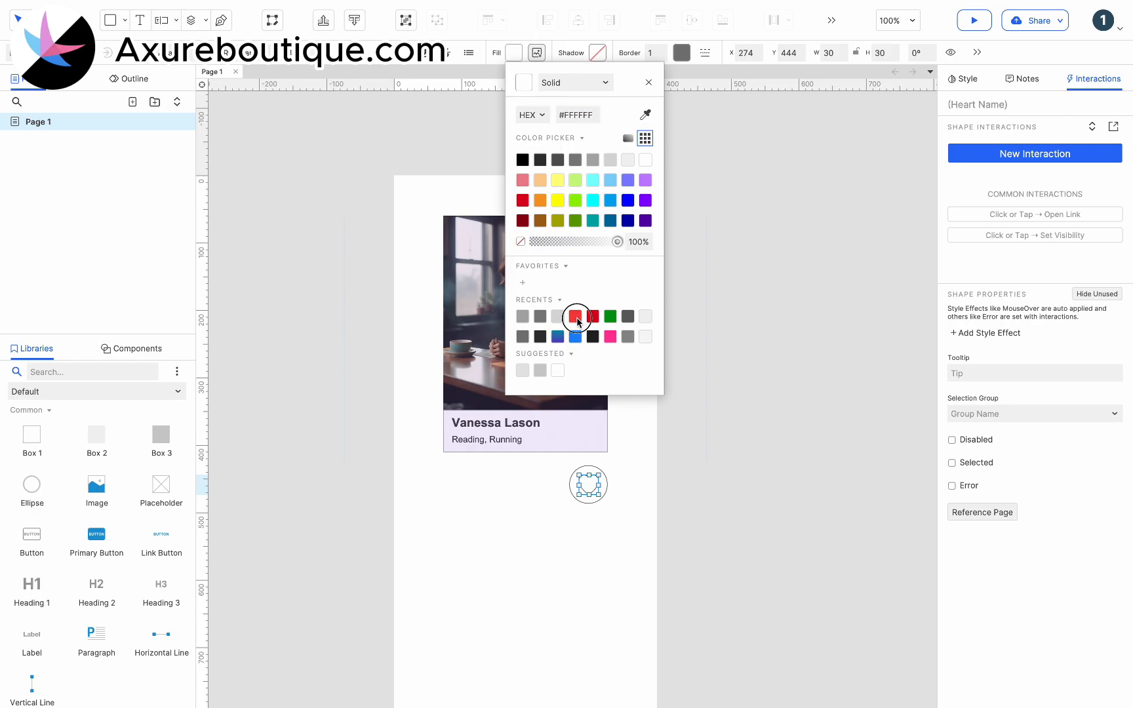
left_click(664, 56)
left_click(665, 58)
left_click(661, 451)
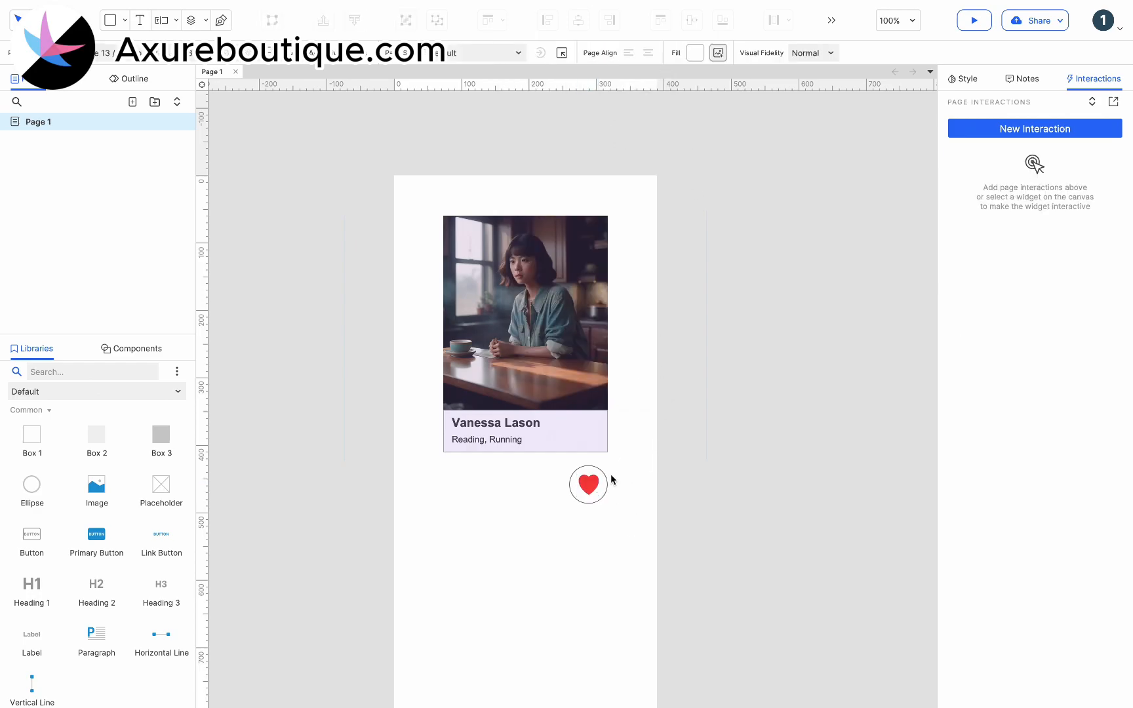
- Group the heart with its circle and name the group Like
left_click_drag(625, 470, 540, 543)
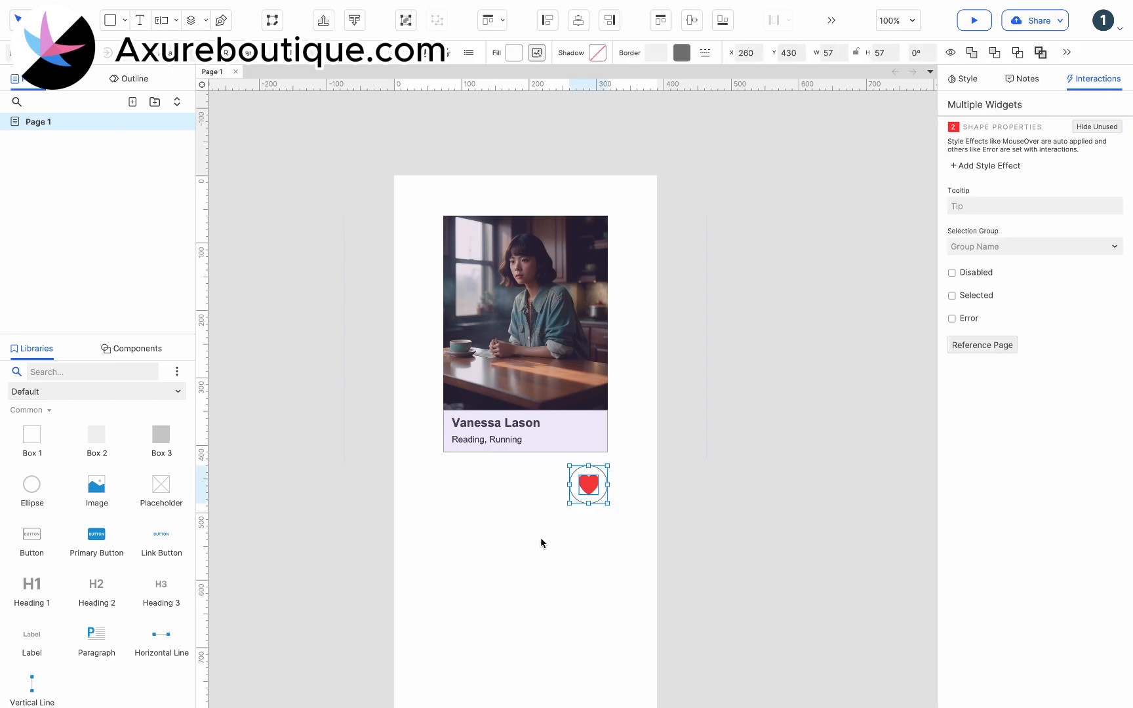
key("ctrl+g")
left_click(984, 104)
type("Like")
- Copy the Like group below the card's left corner and delete the heart from the copy
left_click(595, 509)
left_click(590, 493)
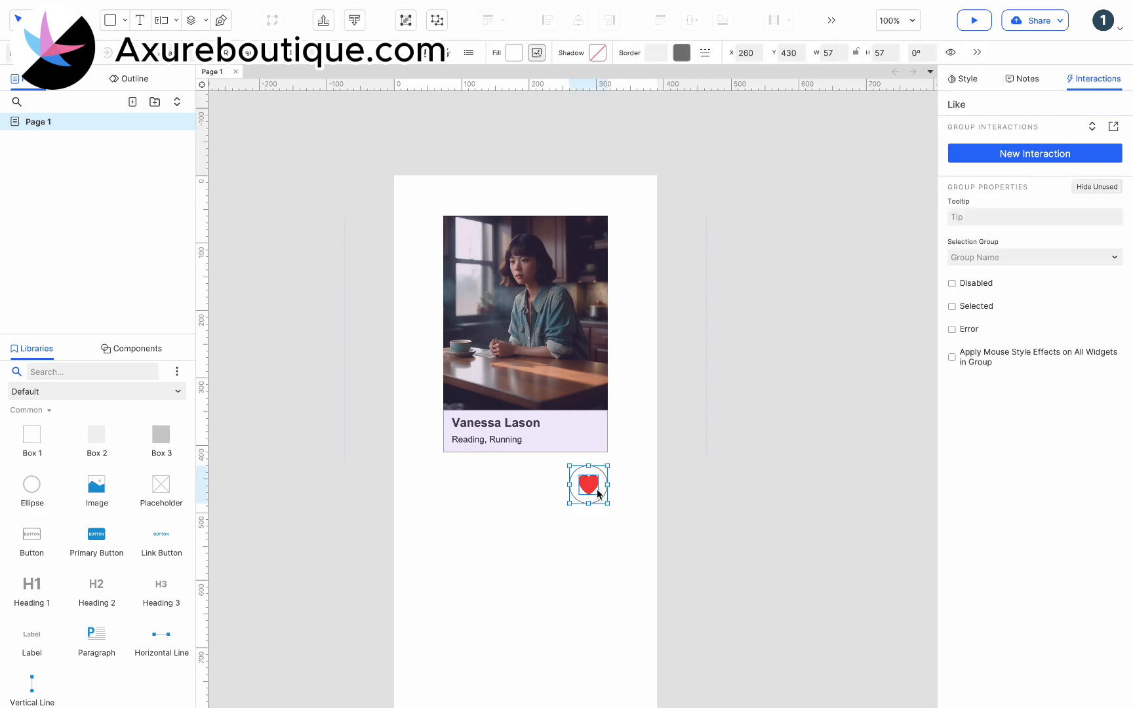
left_click_drag(594, 489, 459, 484)
left_click(461, 485)
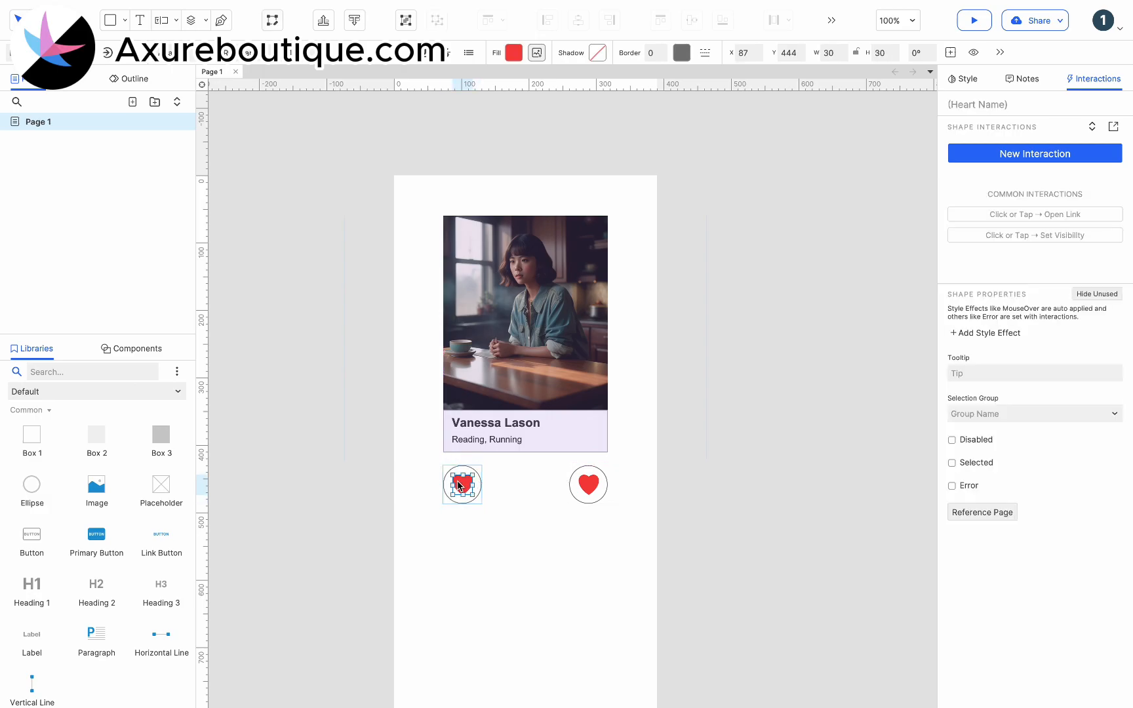
key("Delete")
- Find the Close icon in the Icons library with "clos" and place it centered in the empty circle
left_click(38, 392)
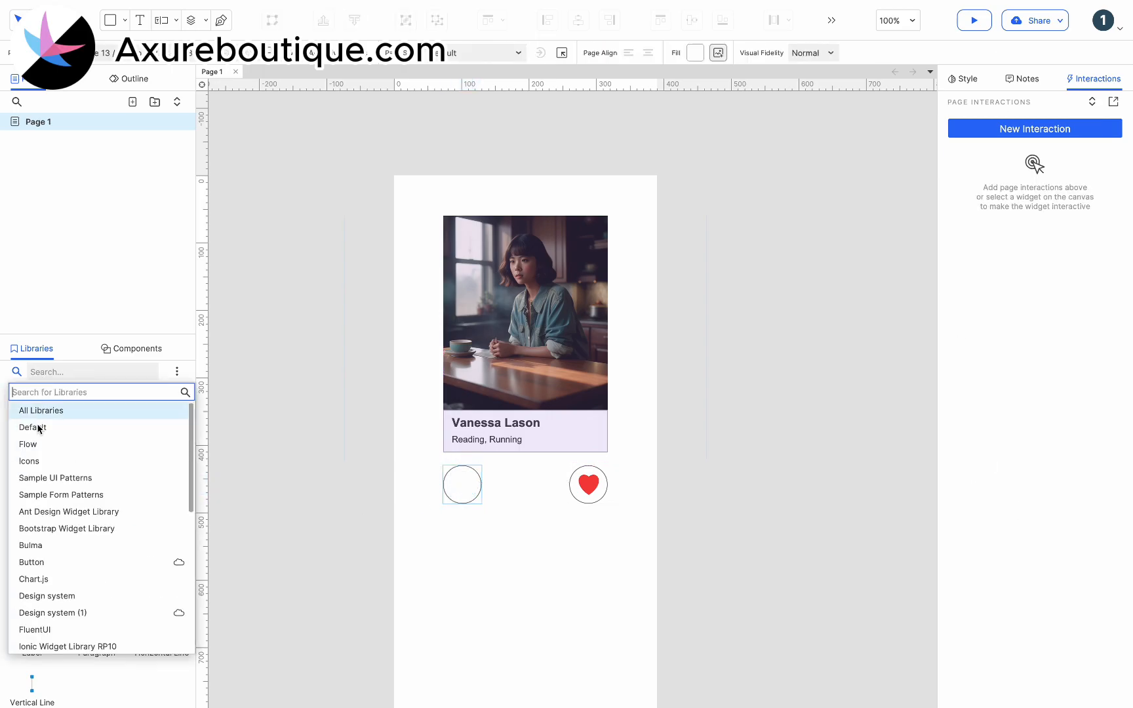
left_click(40, 461)
left_click(58, 372)
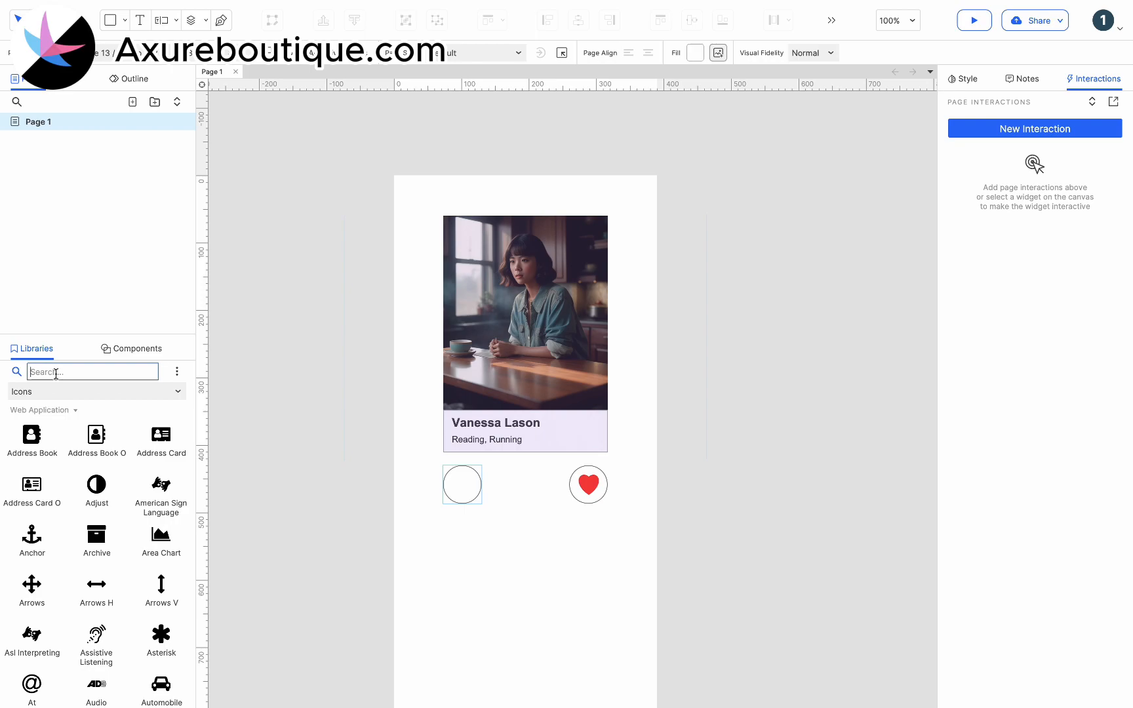
type("clos")
left_click_drag(33, 436, 464, 485)
- Group the Close icon with its circle and select the icon within the group
left_click(479, 488, "shift")
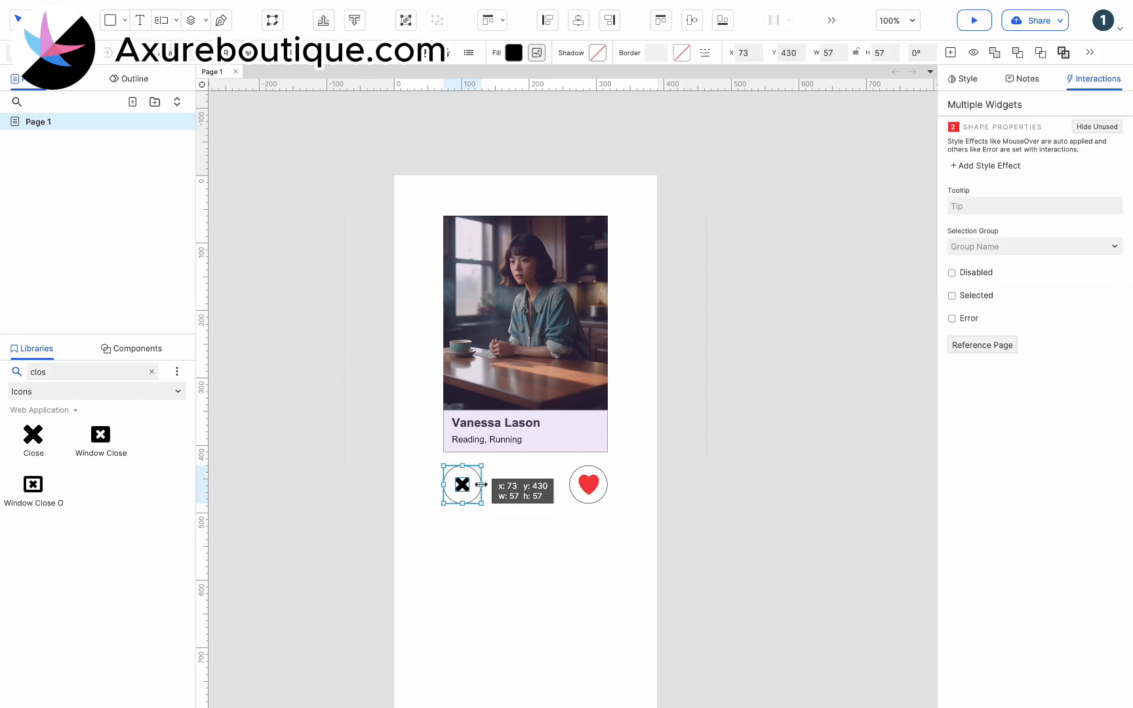
key("super+g")
left_click(466, 486)
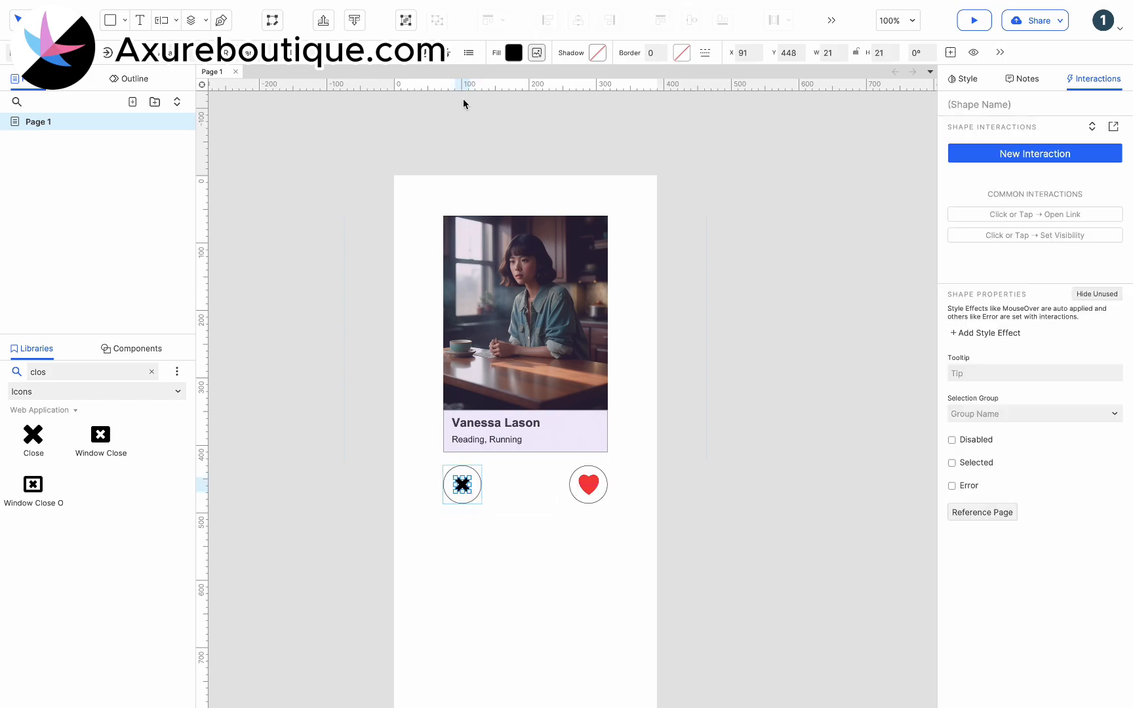
- Change the fill colour of the Close icon to grey and deselect it
left_click(509, 58)
left_click(586, 160)
left_click(425, 463)
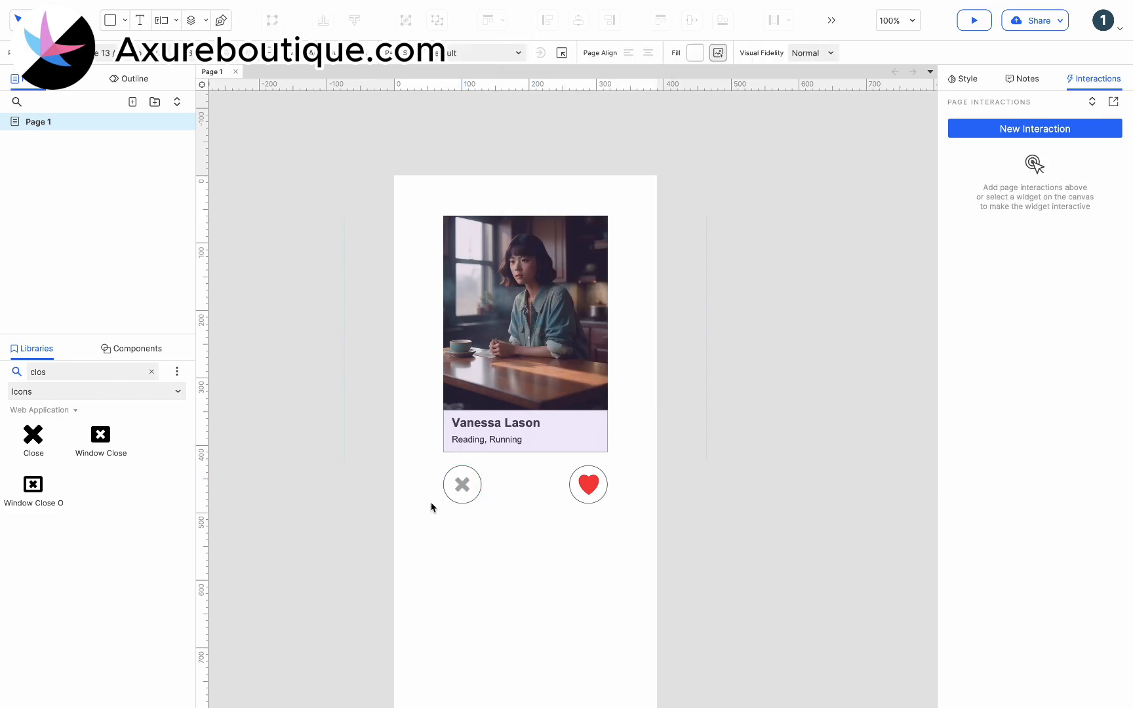
- Rename the group containing the Close icon and its circle as DisLike
left_click(462, 484)
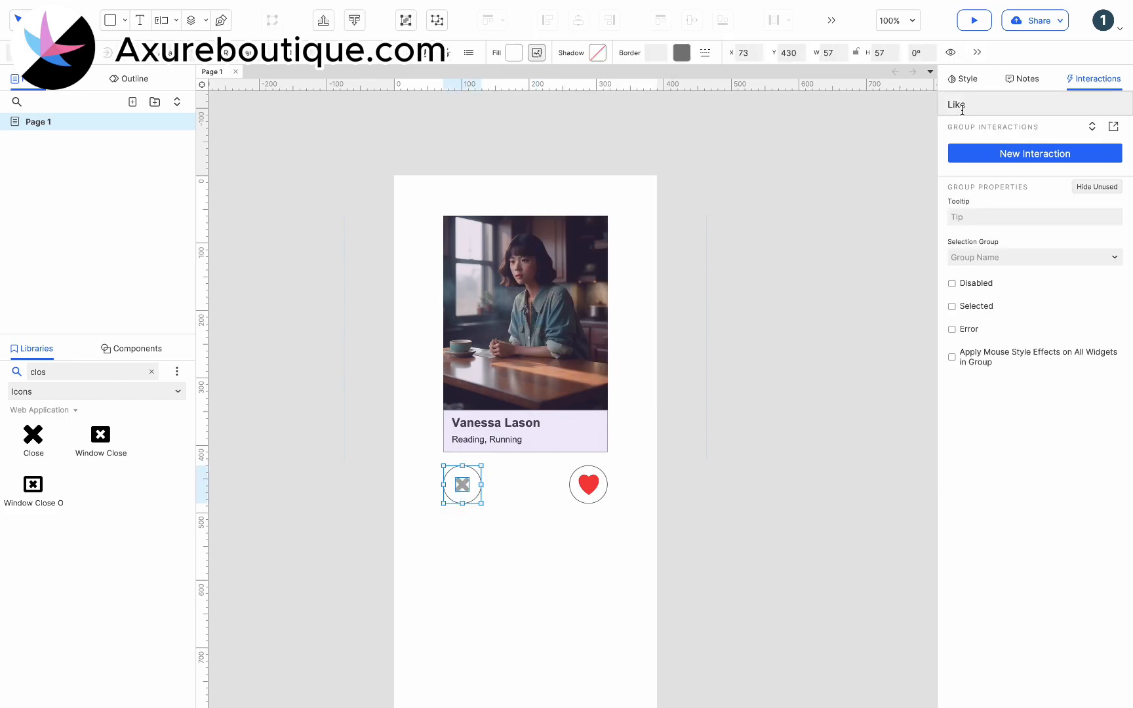
left_click(949, 103)
type("Dis")
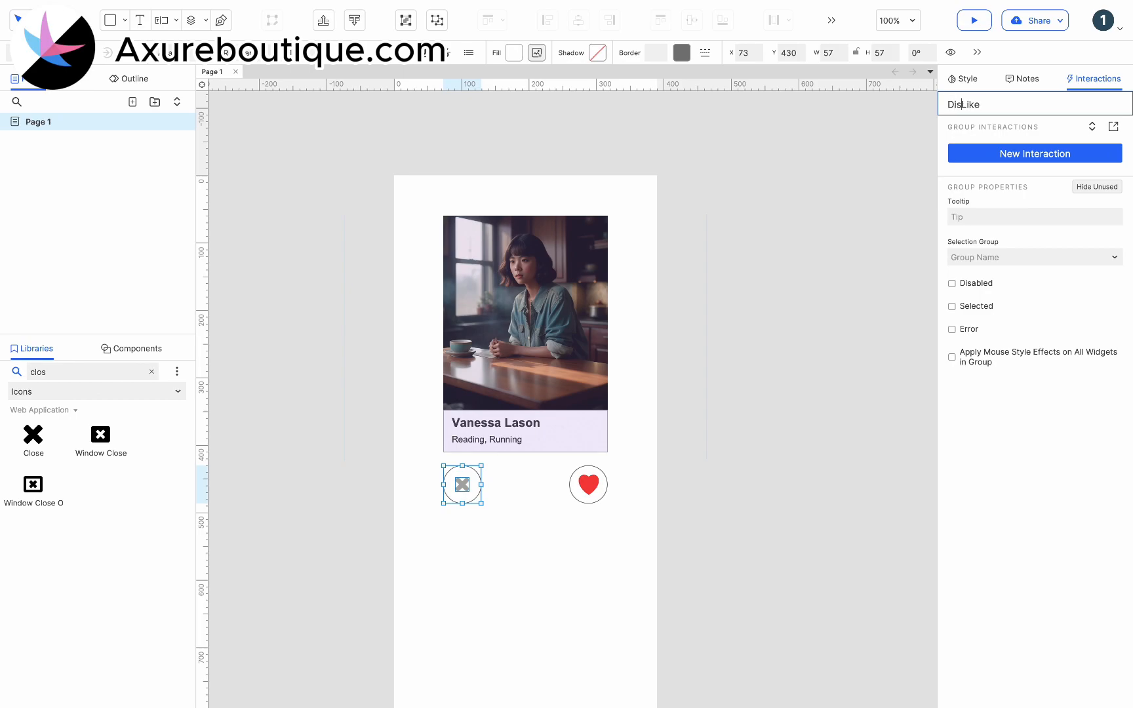
left_click(772, 375)
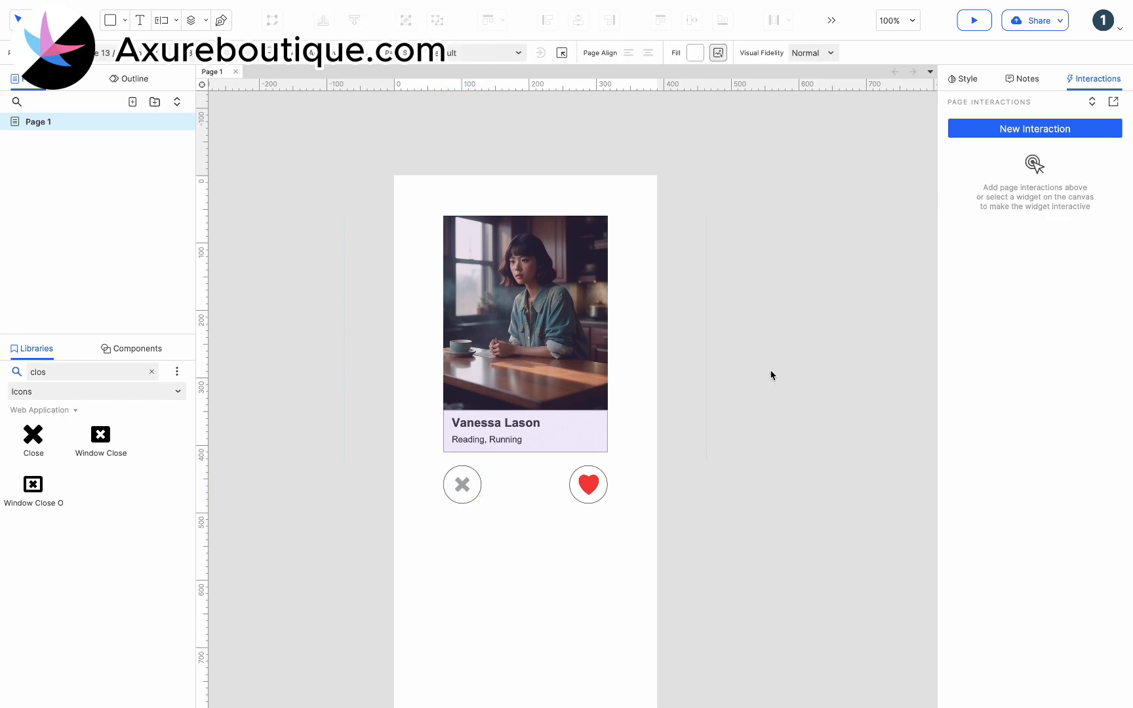
- Clear the icon search and switch the widget library to Default
double_click(59, 375)
key("BackSpace")
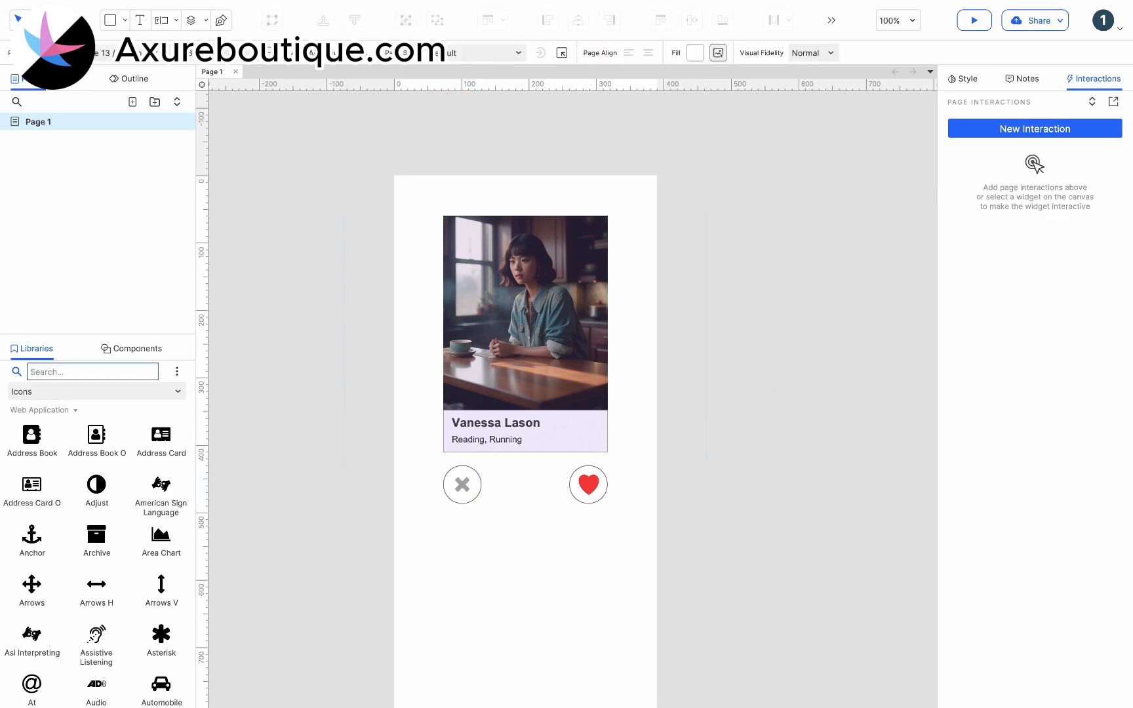
left_click(49, 391)
left_click(41, 426)
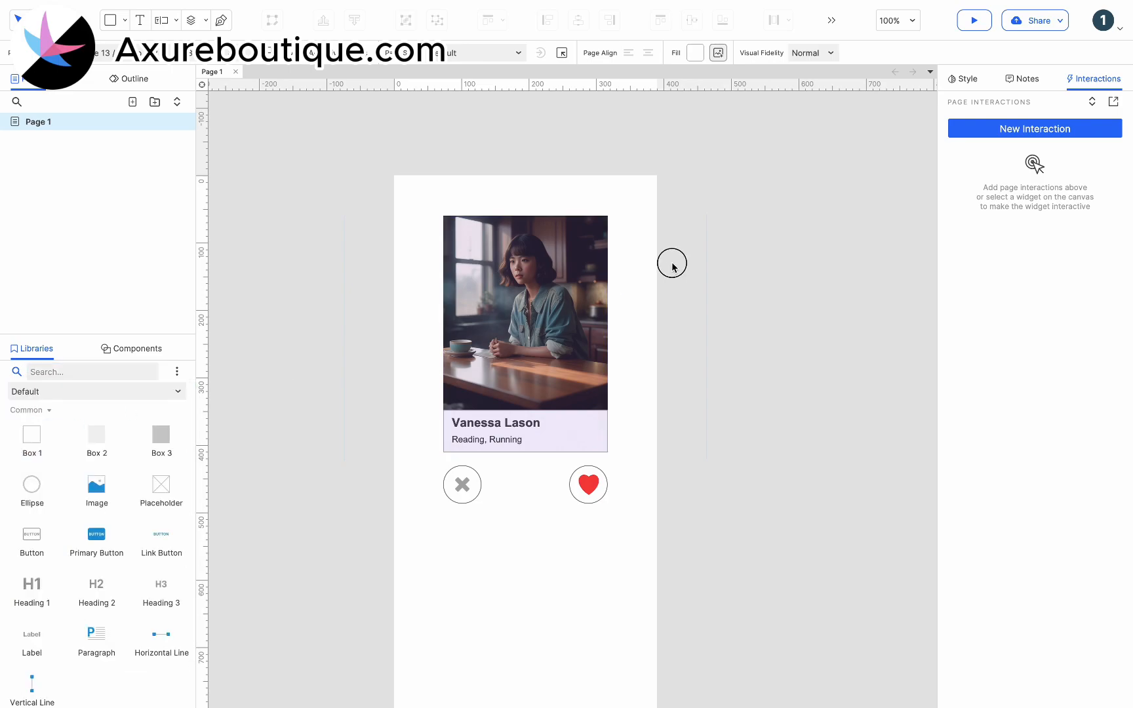
- Add a Dragged interaction to the Top dynamic panel with a Move action that moves This with drag x
left_click(578, 300)
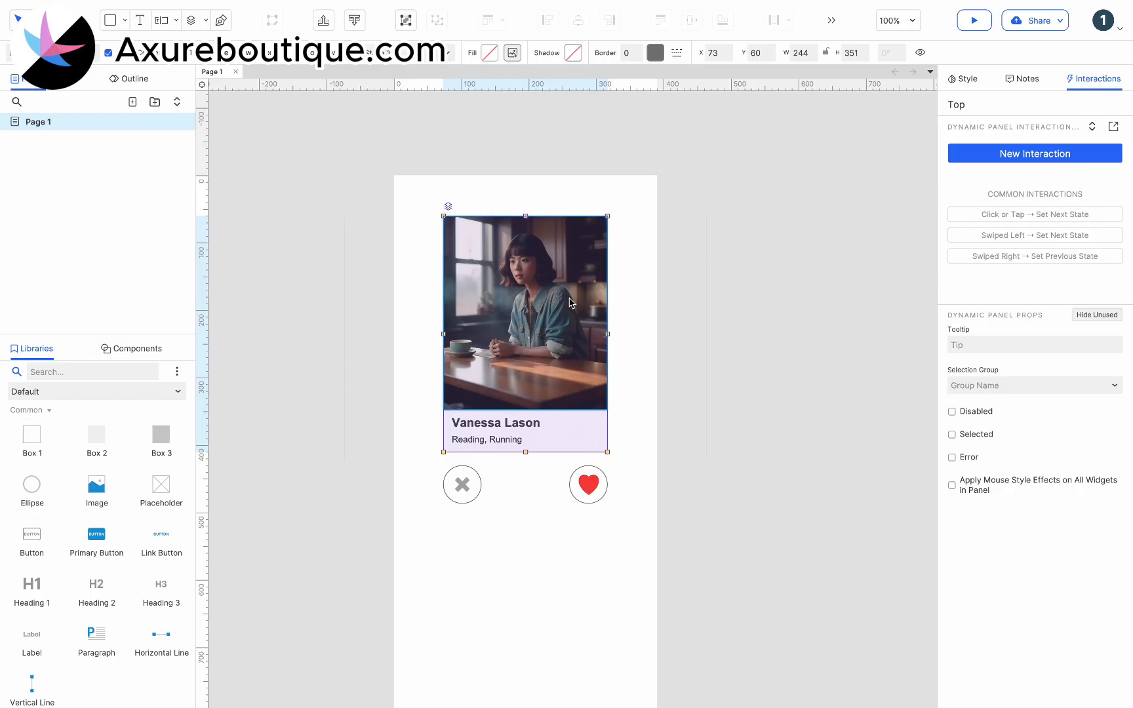
left_click(983, 152)
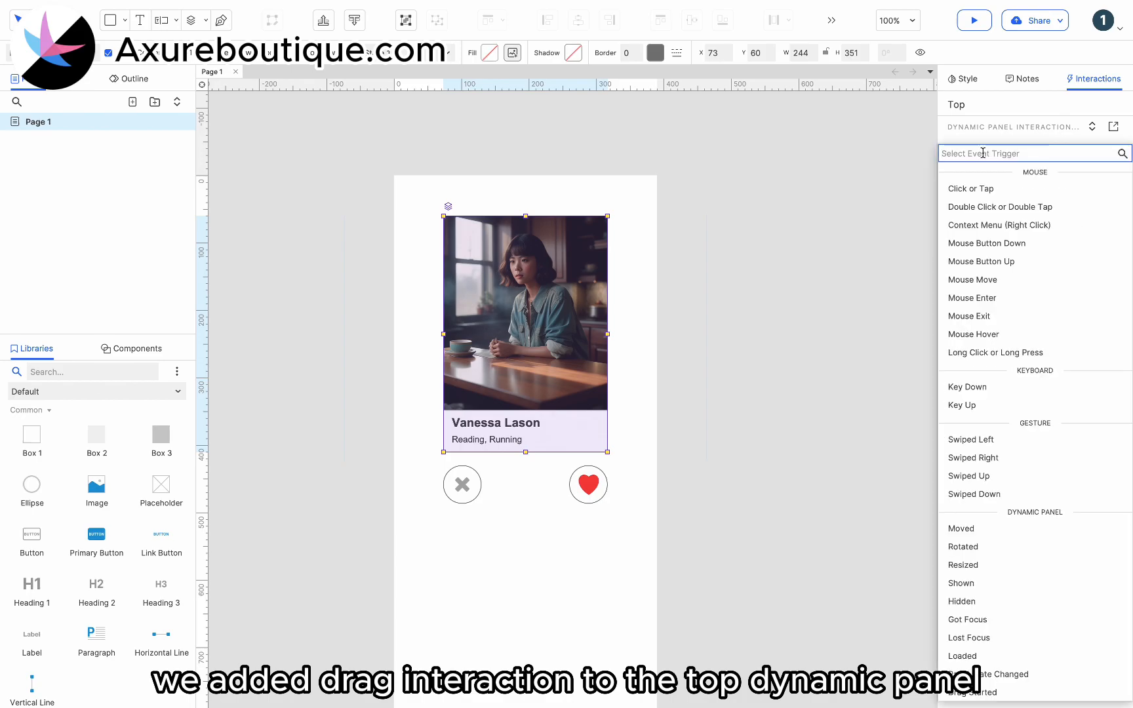
scroll(970, 249, "down", 3)
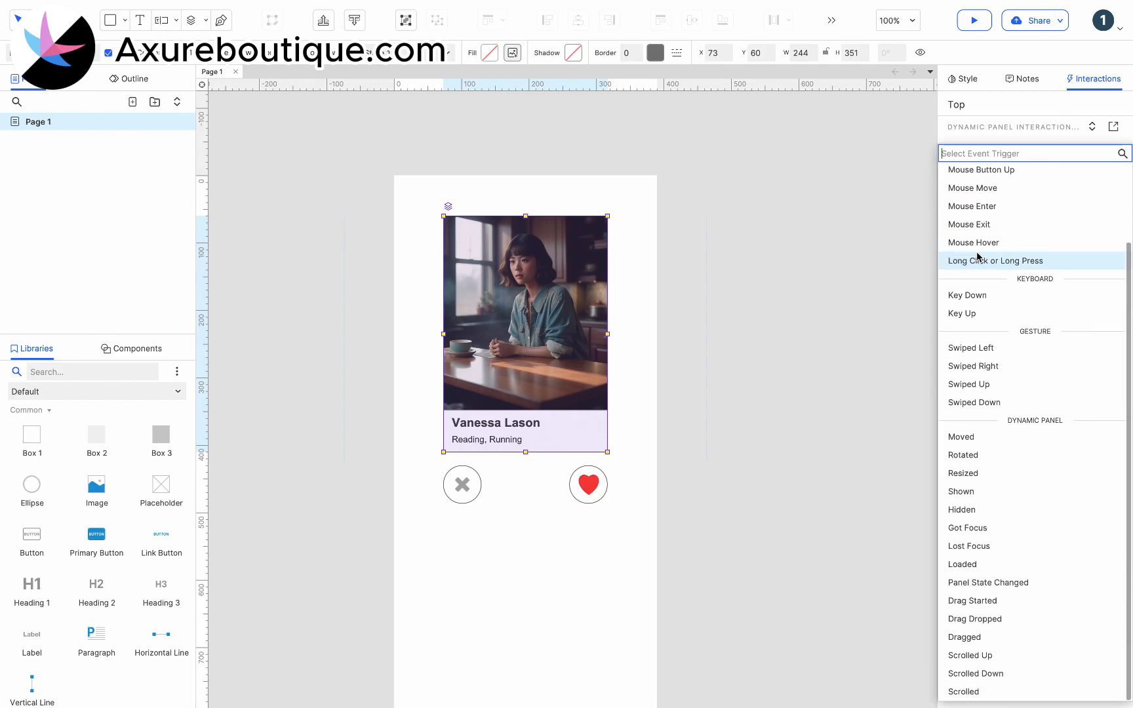
left_click(963, 638)
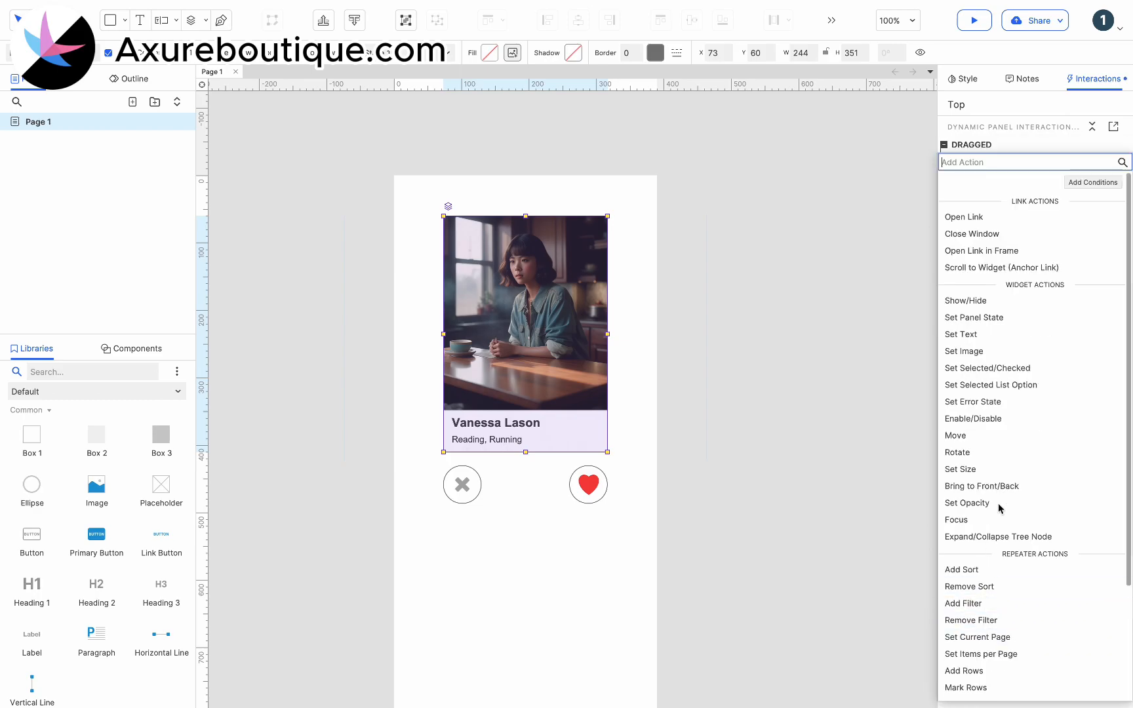
left_click(1011, 433)
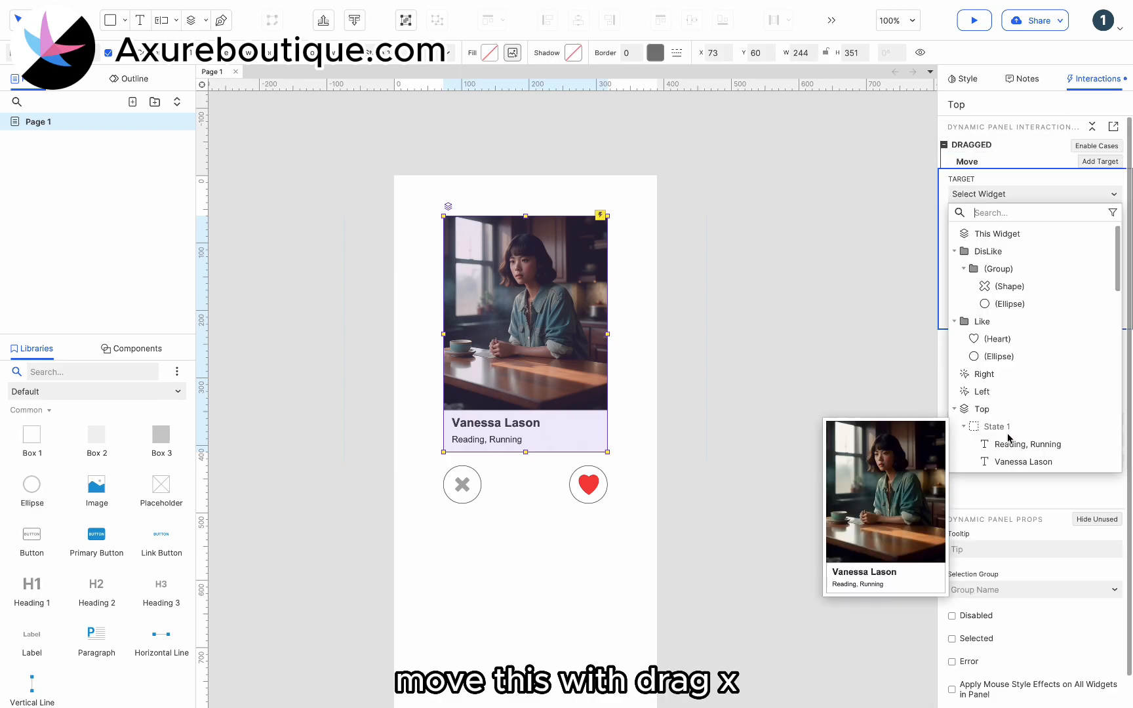
left_click(1001, 230)
left_click(990, 248)
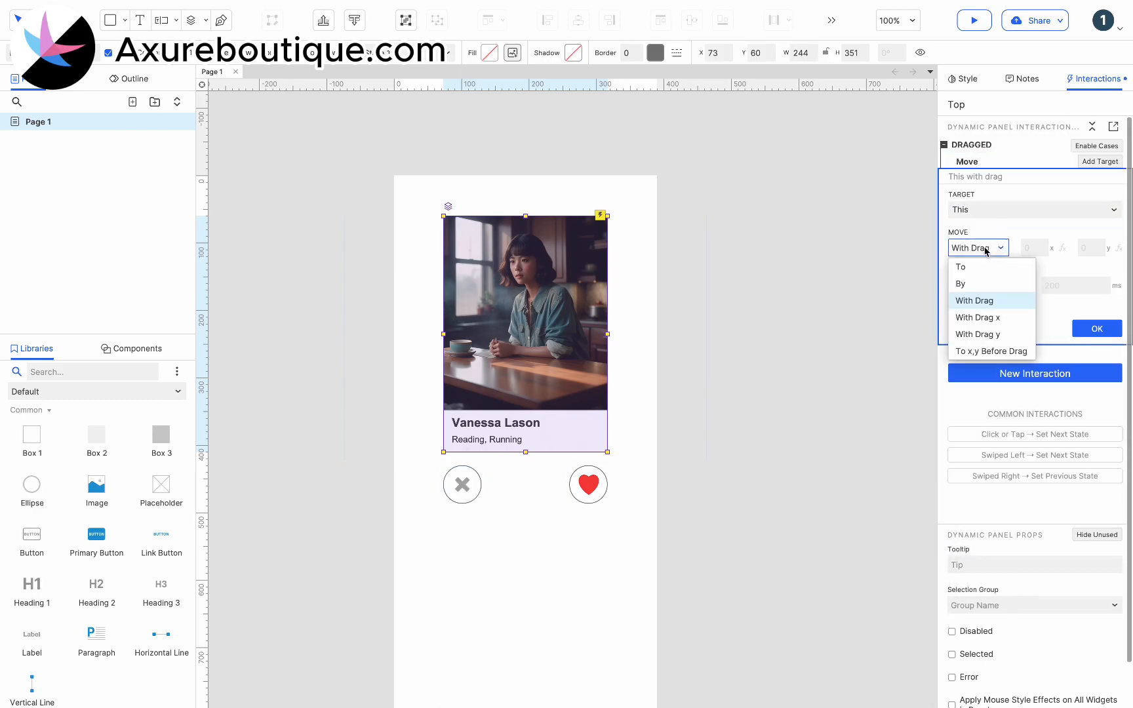
left_click(993, 316)
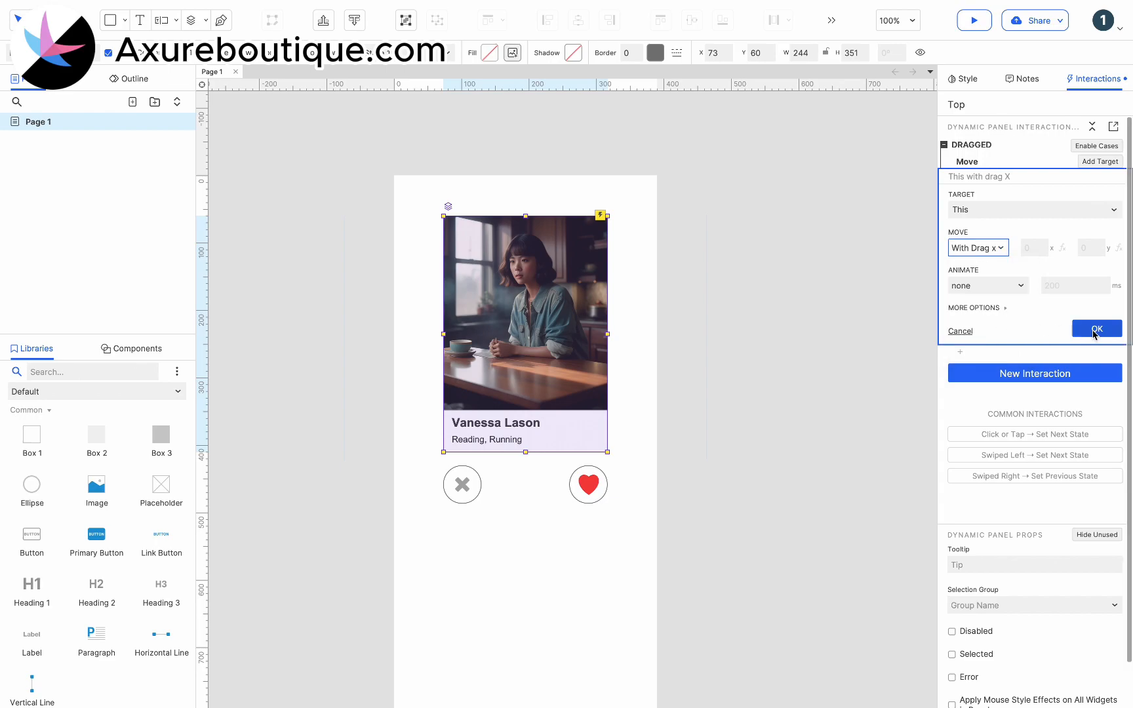
left_click(1094, 332)
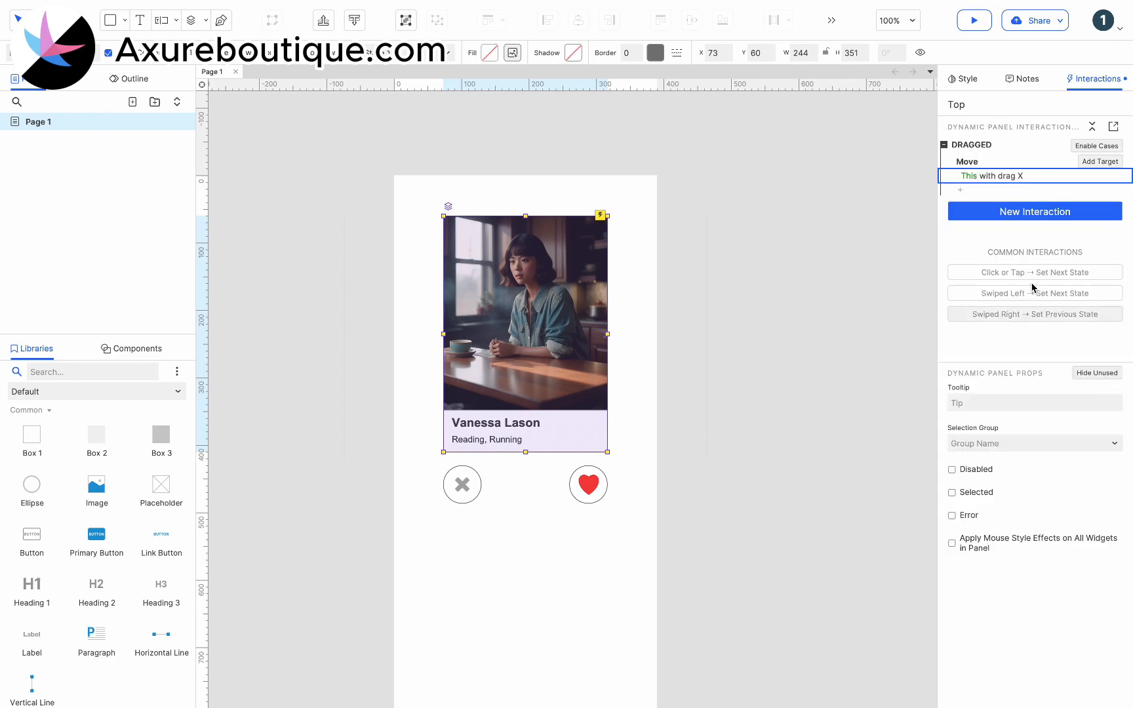
- Add a Drag Dropped event to the Top panel, enable cases, and open the condition builder for Case 1
left_click(986, 217)
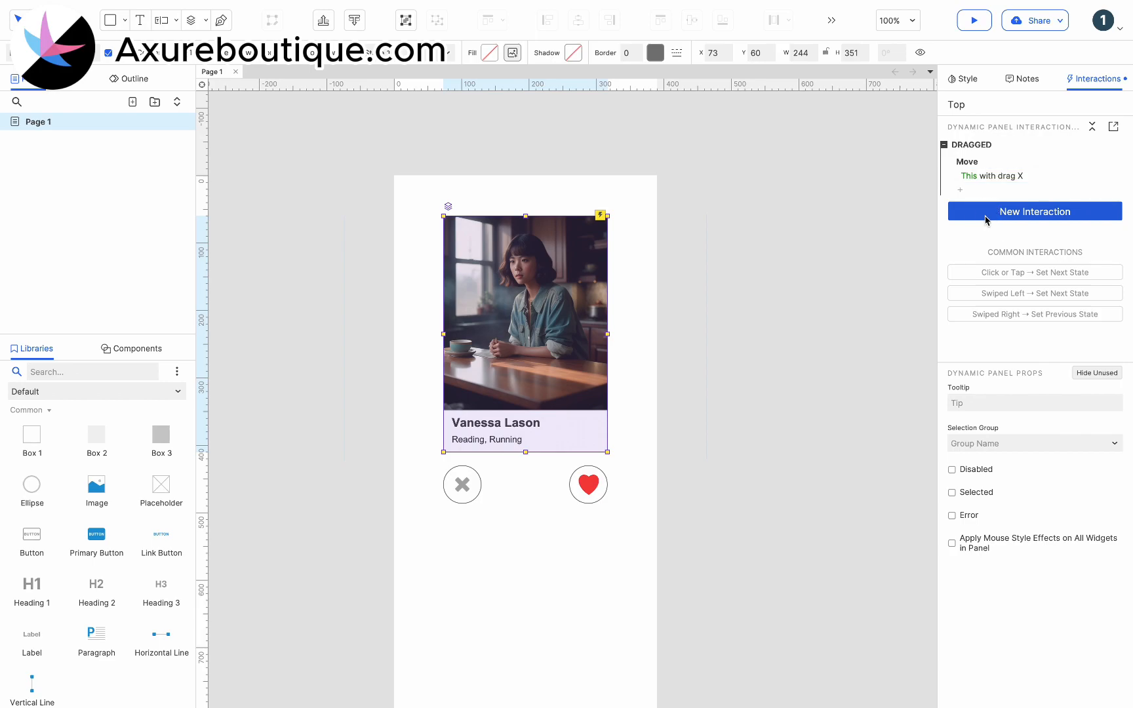
scroll(999, 306, "down", 5)
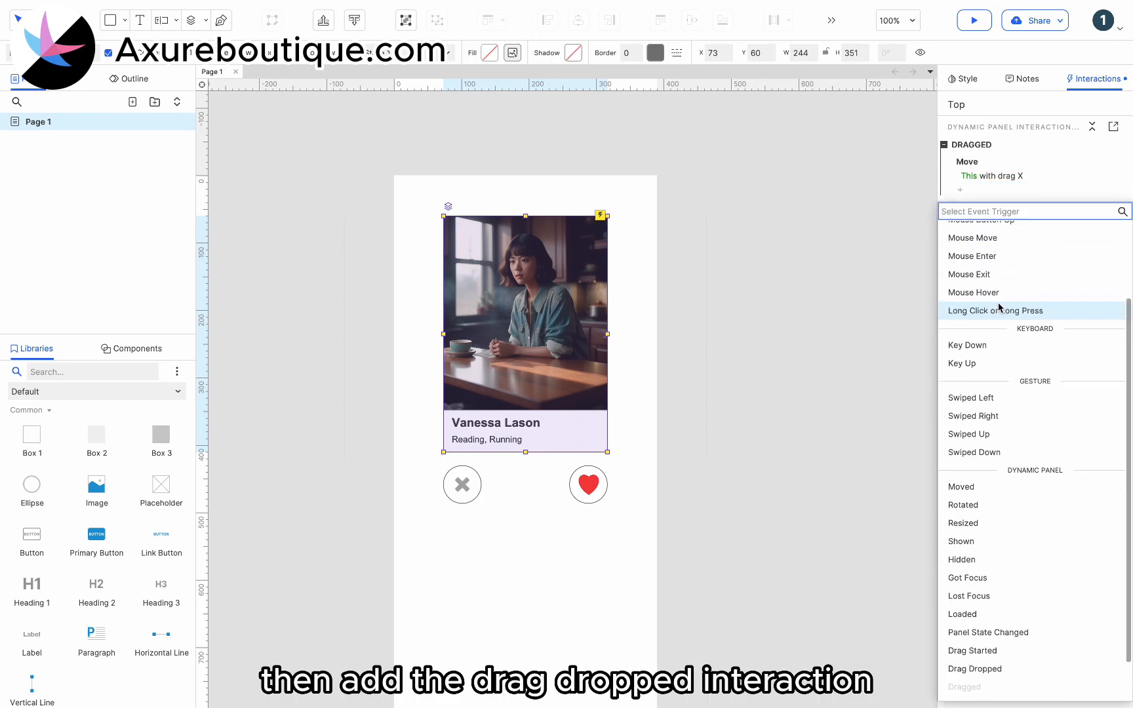
left_click(975, 618)
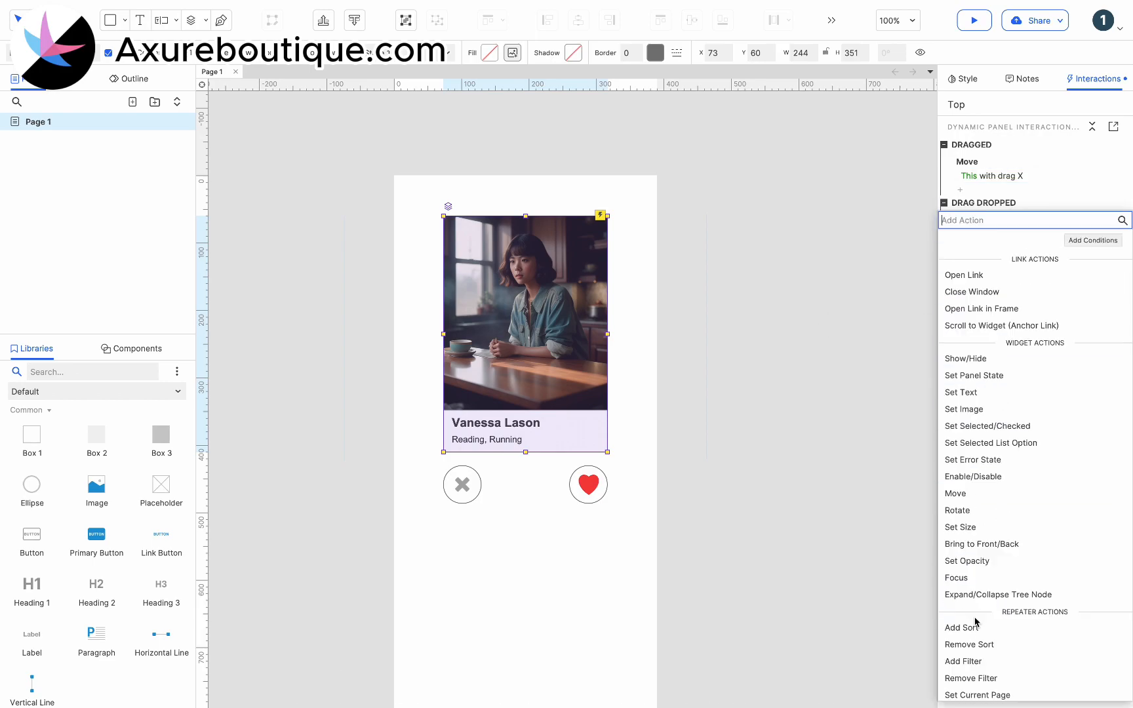
left_click(1062, 202)
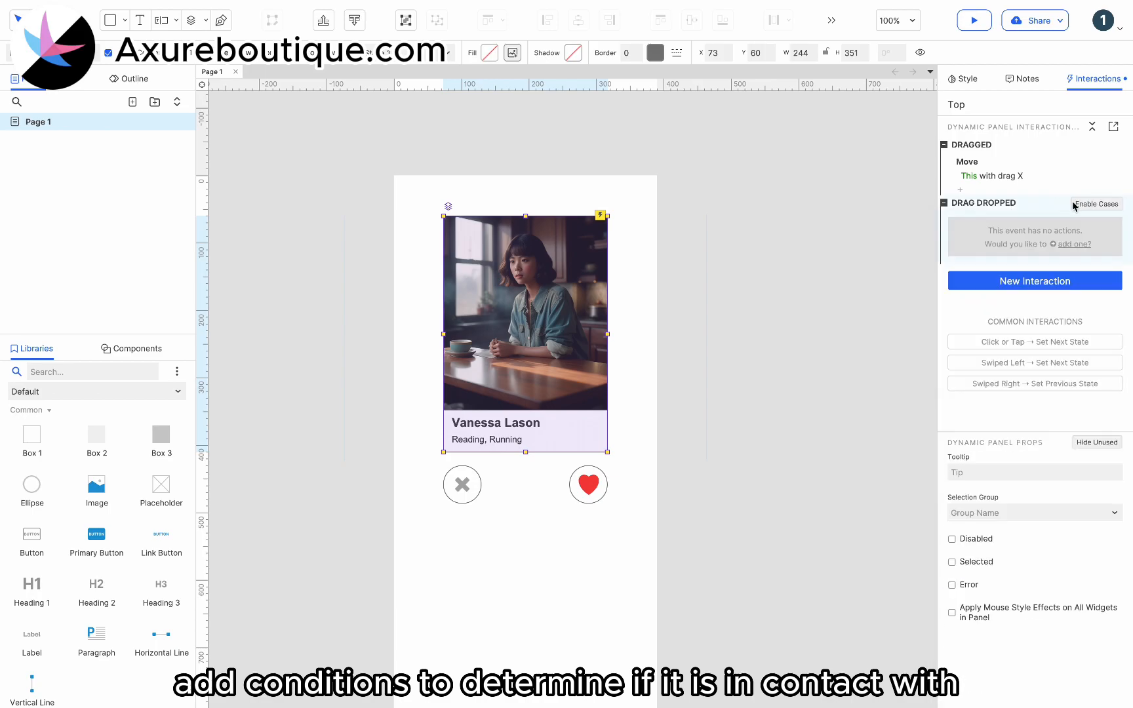
left_click(1094, 204)
left_click(1092, 219)
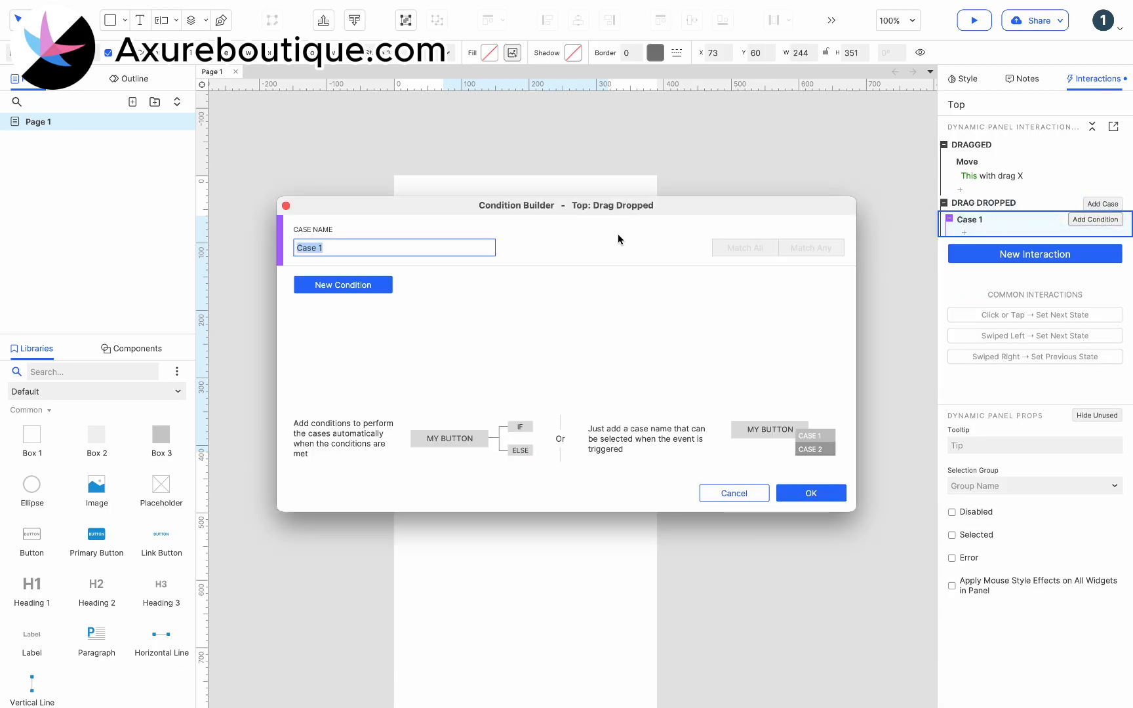
- Give Case 1 the condition that the area of This is over the area of the Right widget
left_click(342, 289)
left_click(343, 289)
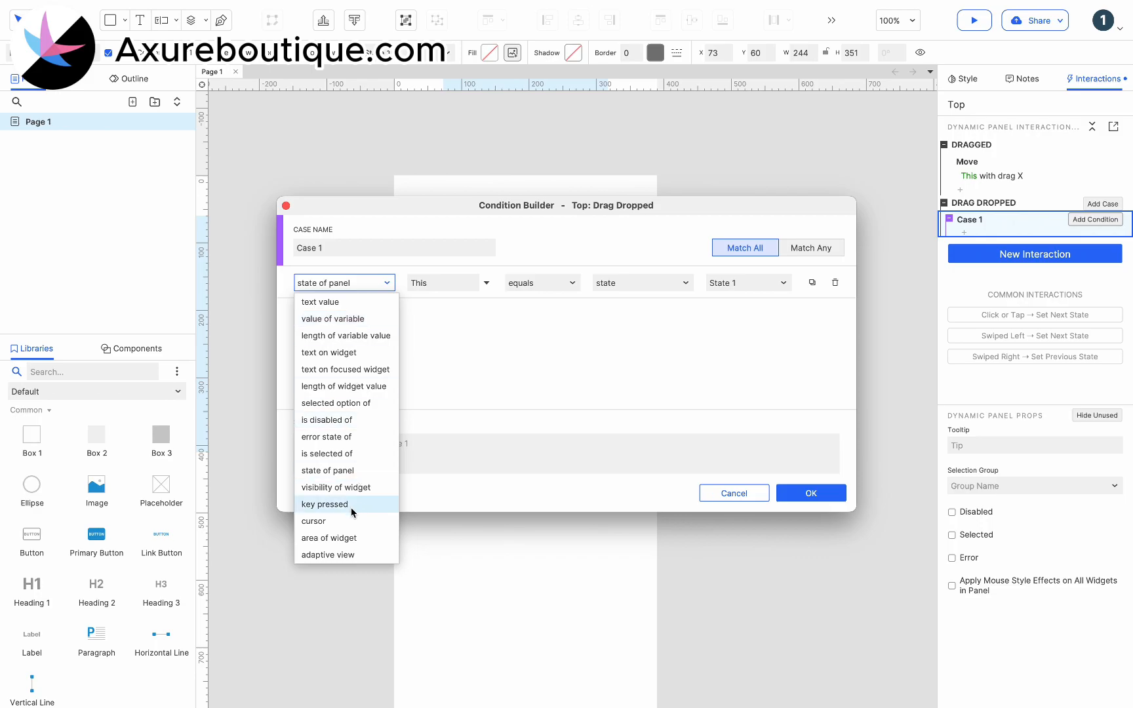
left_click(345, 538)
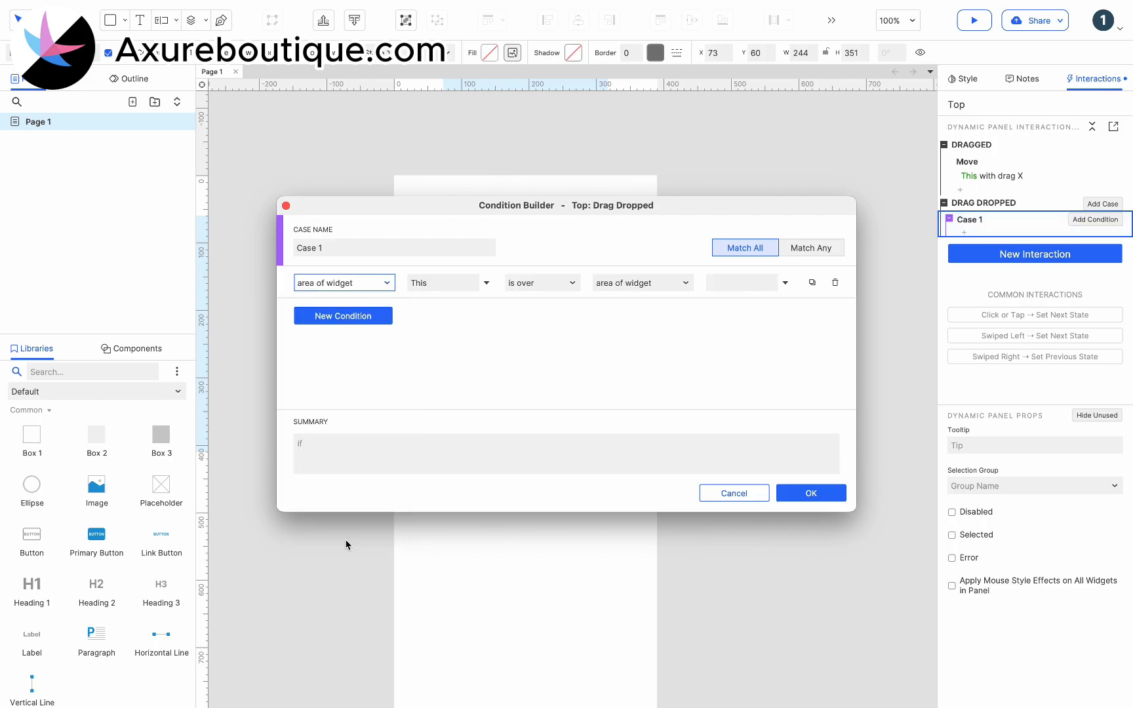
left_click(732, 281)
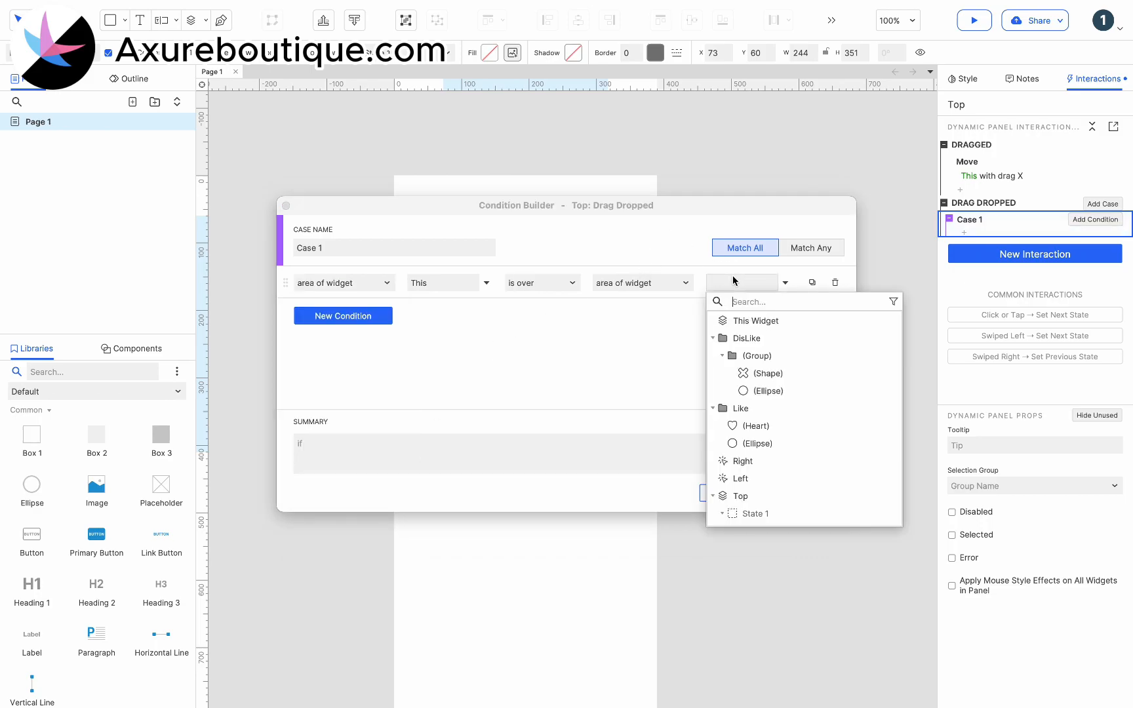
type("ri")
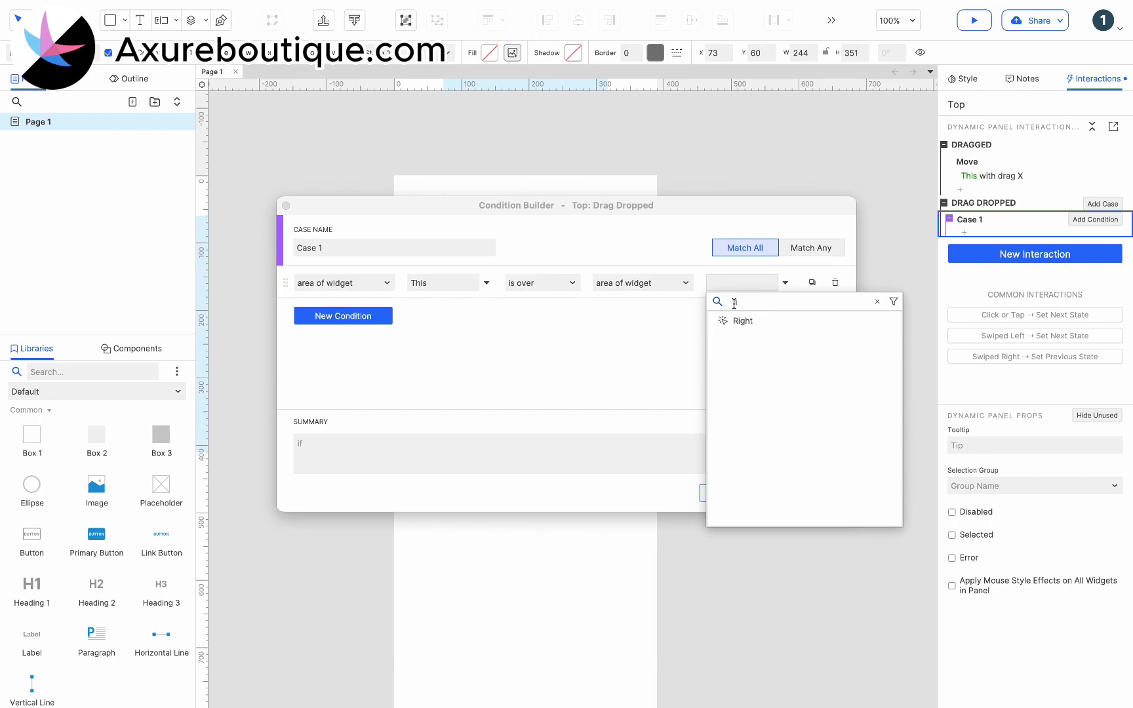
left_click(739, 320)
left_click(813, 491)
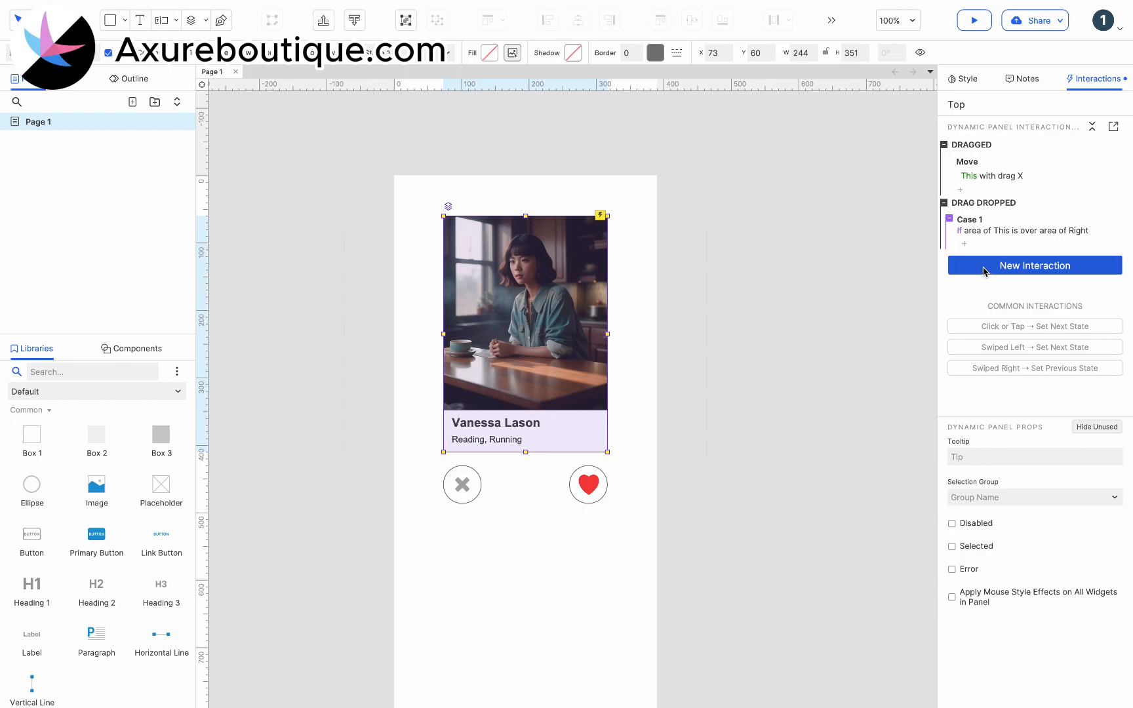
- Add a Move action to Case 1 targeting This, with the move type To and an empty y value
left_click(964, 244)
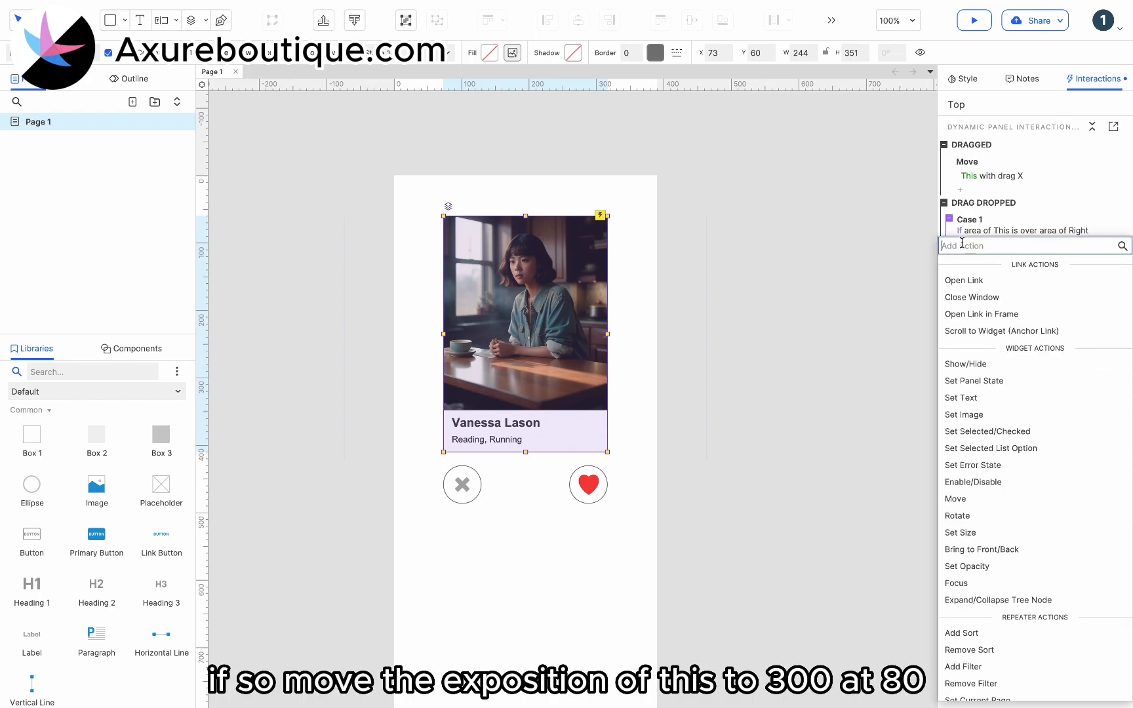
left_click(965, 504)
left_click(1007, 321)
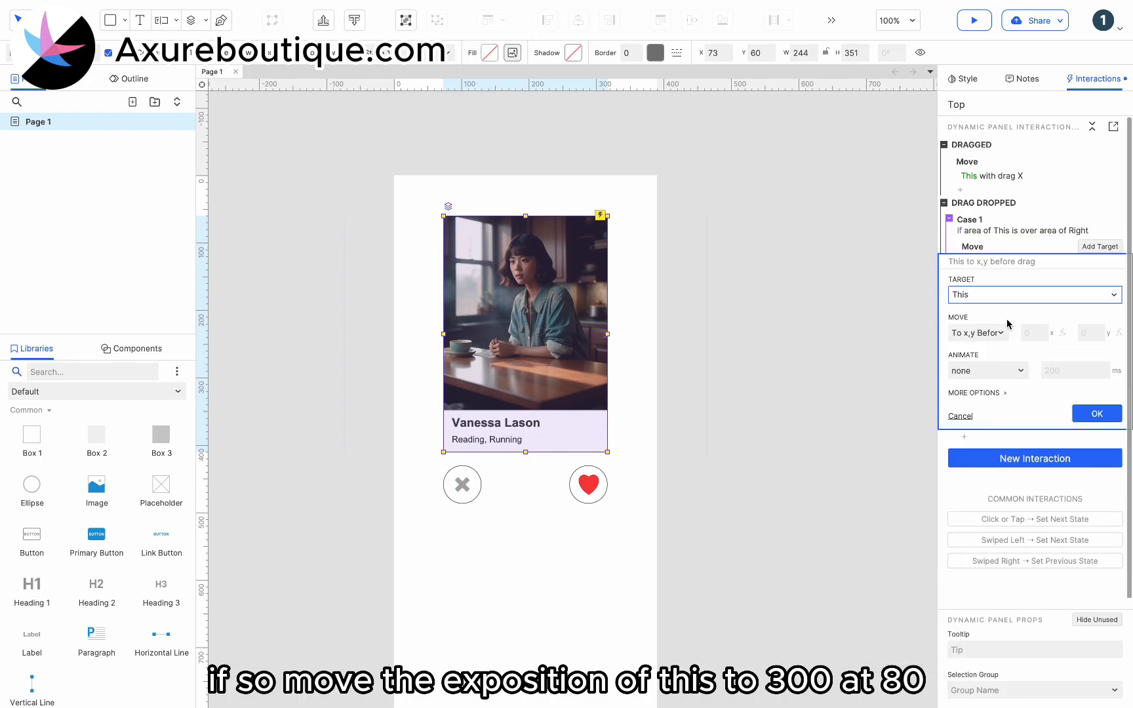
left_click(1008, 324)
left_click(979, 351)
left_click(1087, 334)
- Set the Move action's x destination to 390, just past the page edge, with a linear 200 ms animation
left_click_drag(544, 290, 757, 291)
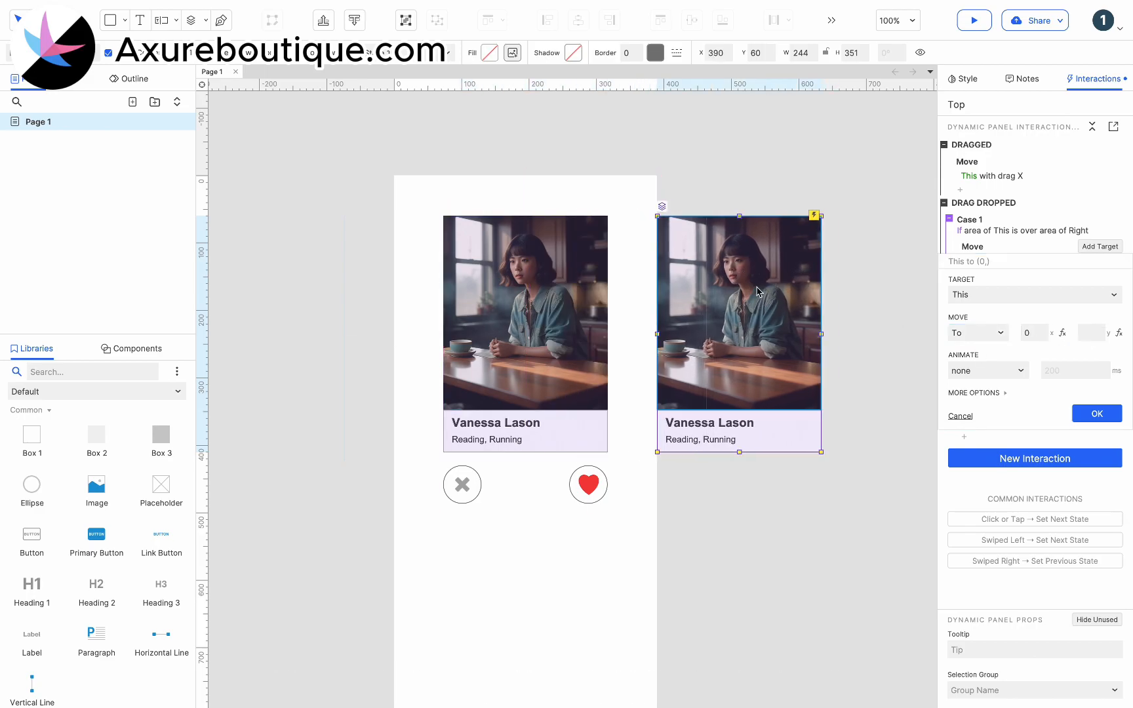
key("ctrl+z")
left_click(1031, 332)
type("390")
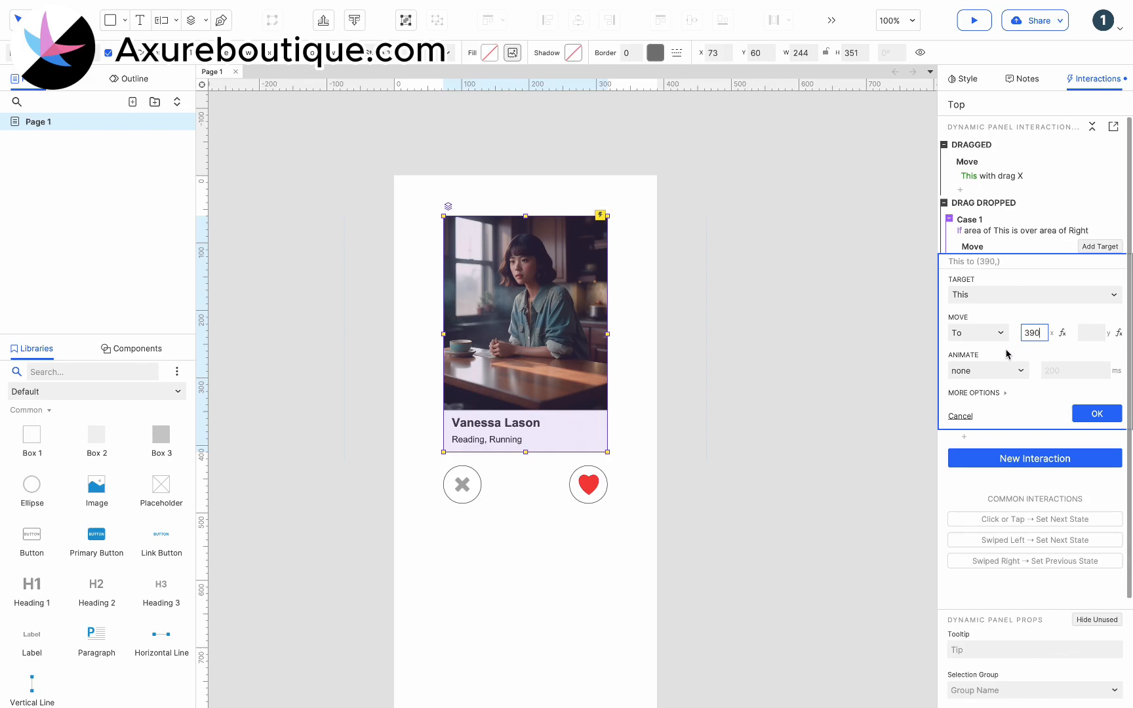
left_click(966, 372)
left_click(967, 422)
left_click(1097, 414)
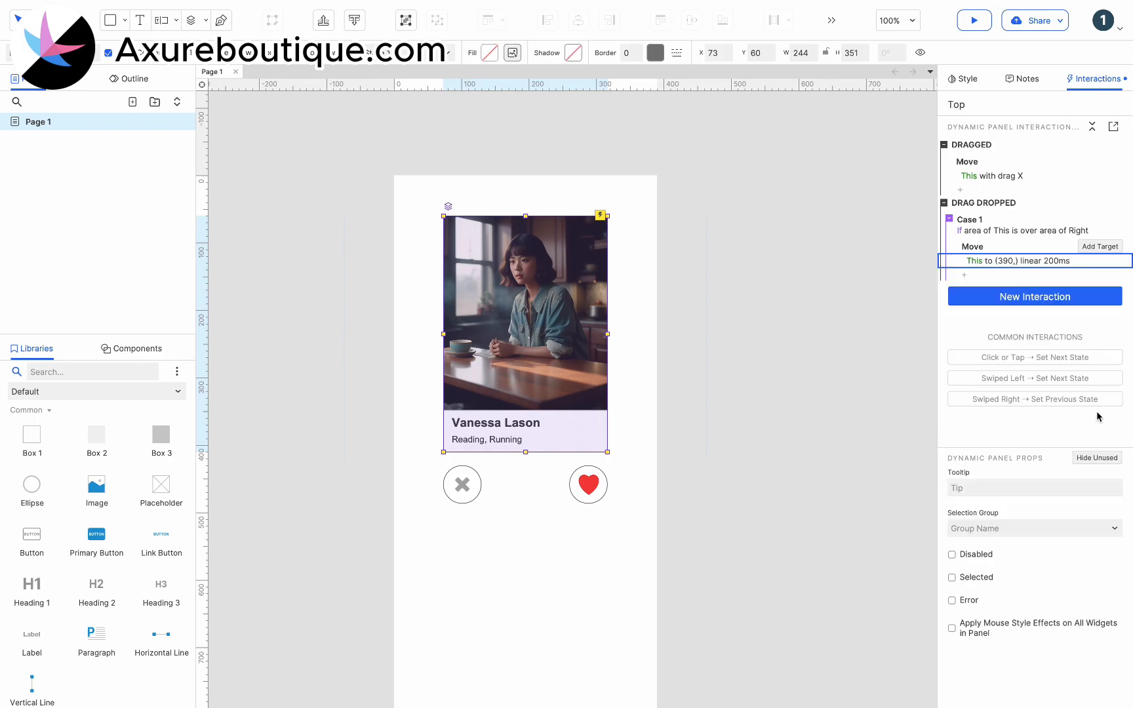
- Add a Wait action of 200 ms after the Move action in Case 1
left_click(964, 275)
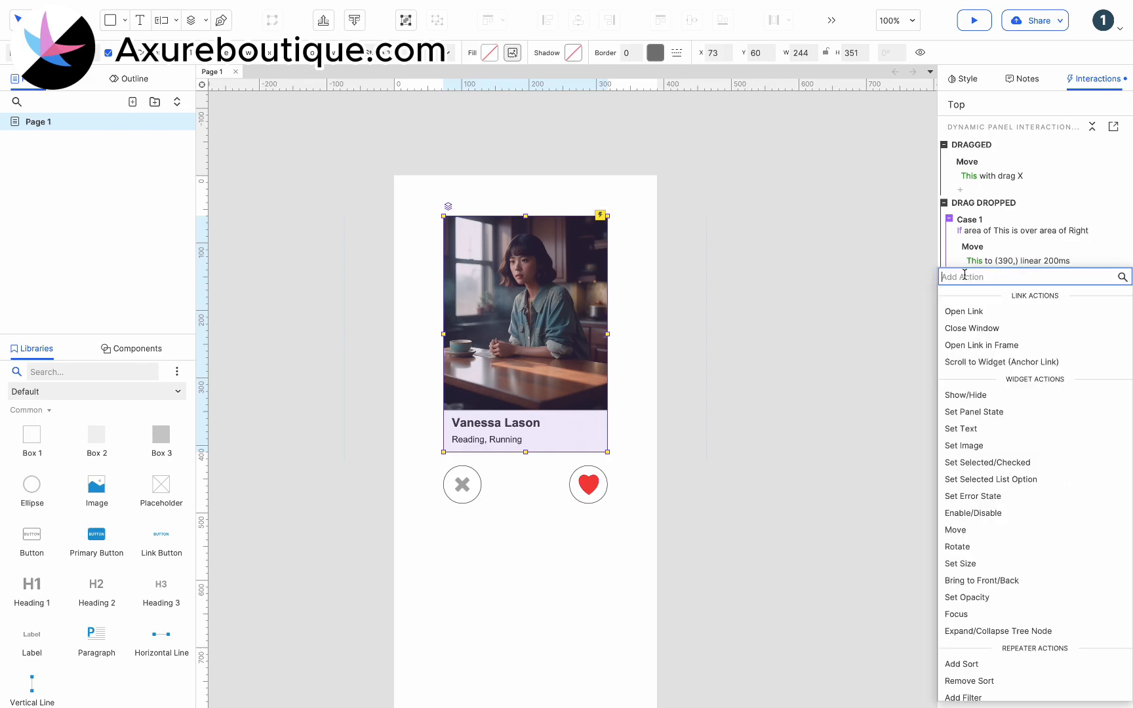
scroll(995, 392, "down", 3)
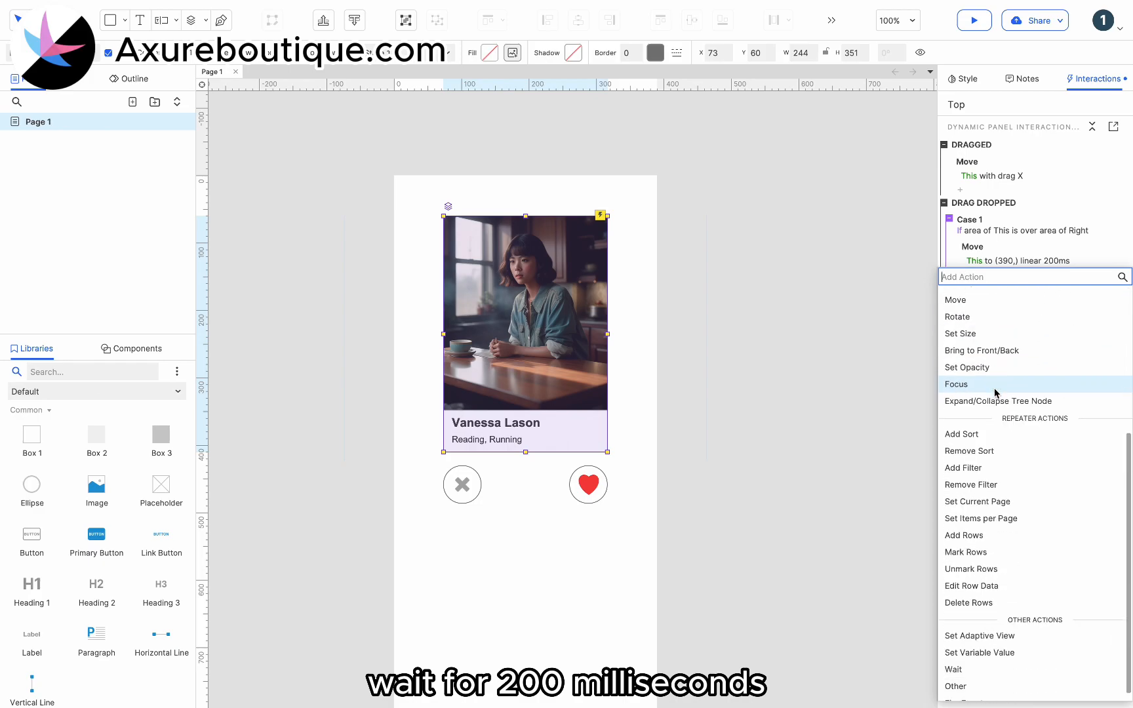
left_click(975, 669)
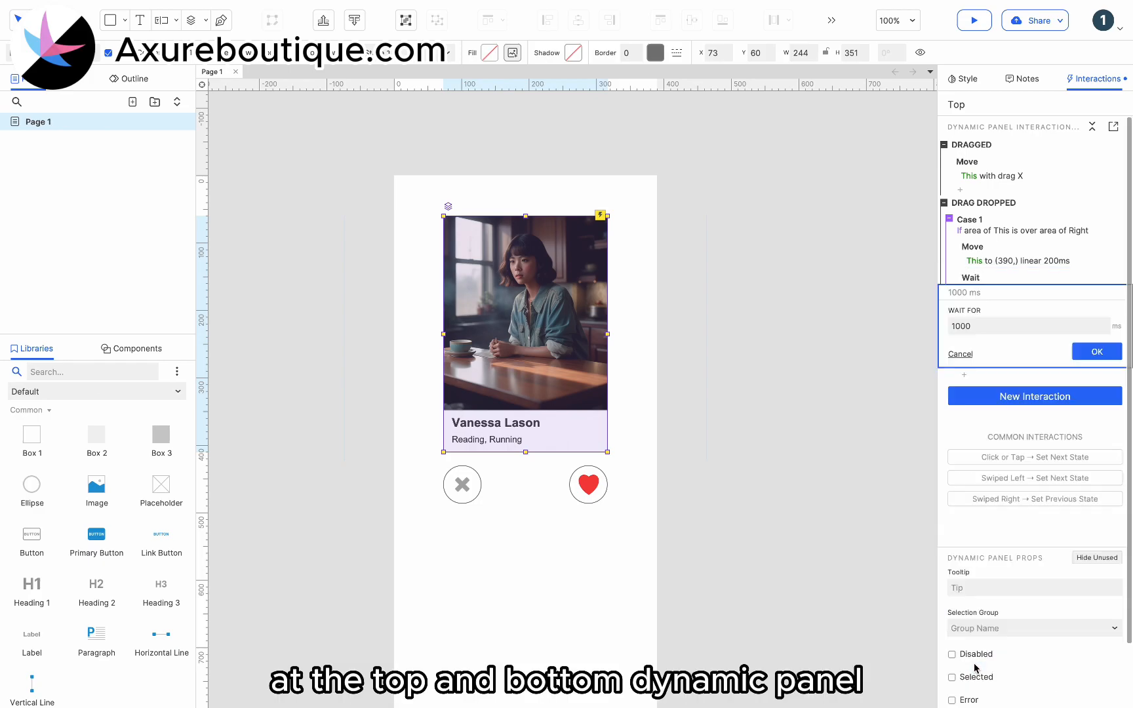
double_click(977, 327)
type("20")
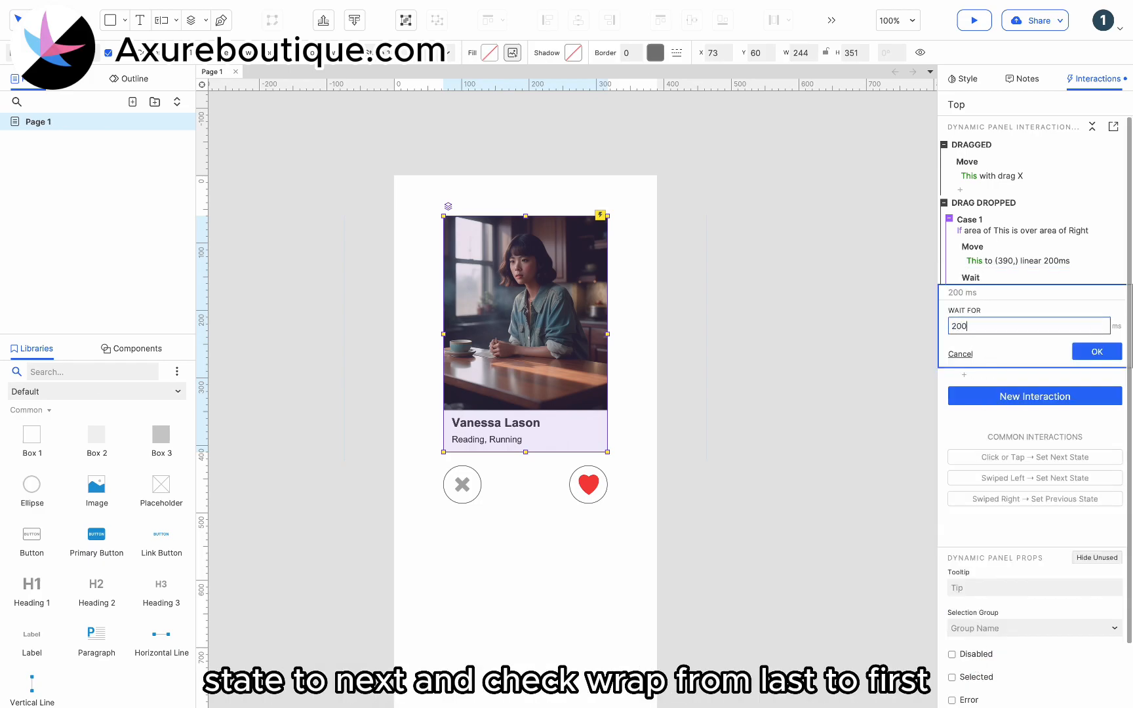
key("BackSpace")
left_click(1093, 353)
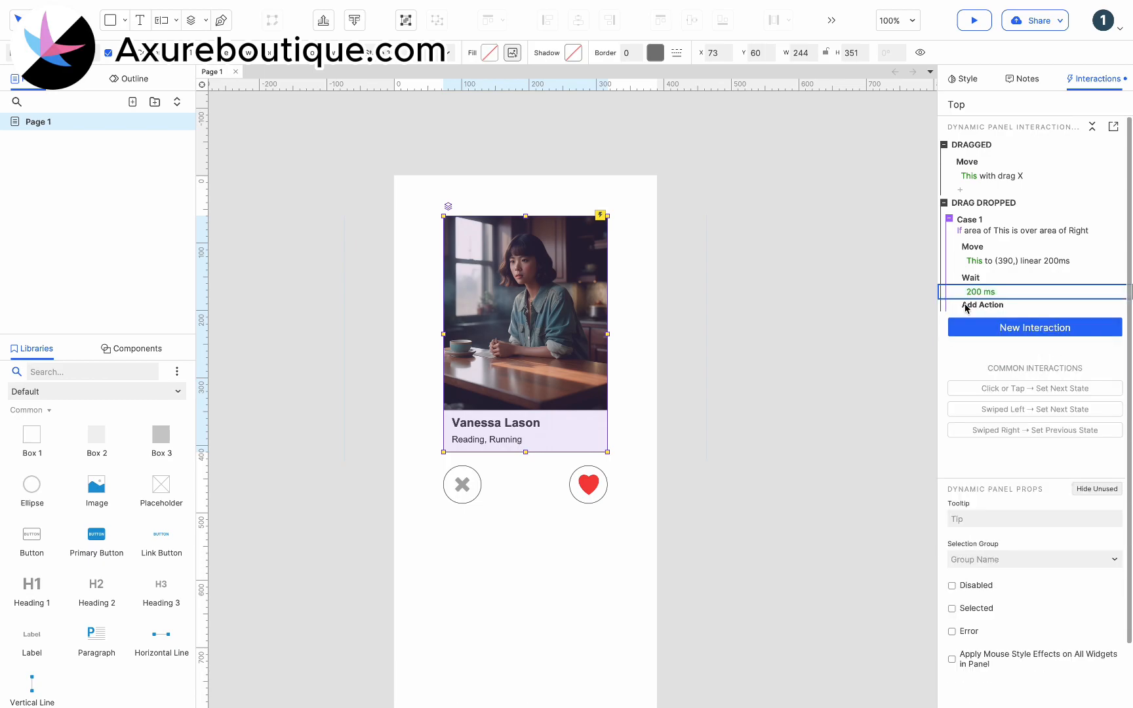
- Add a Set Panel State action to Case 1 that sets This to Next, wrapping from last to first
left_click(964, 305)
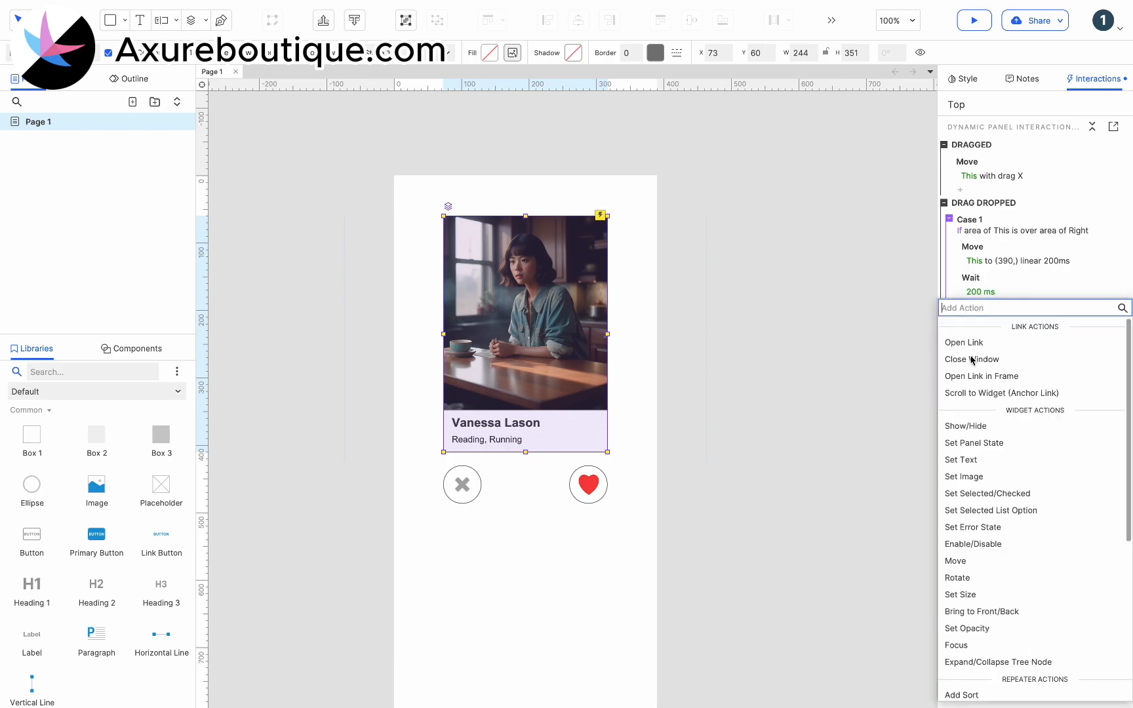
left_click(980, 442)
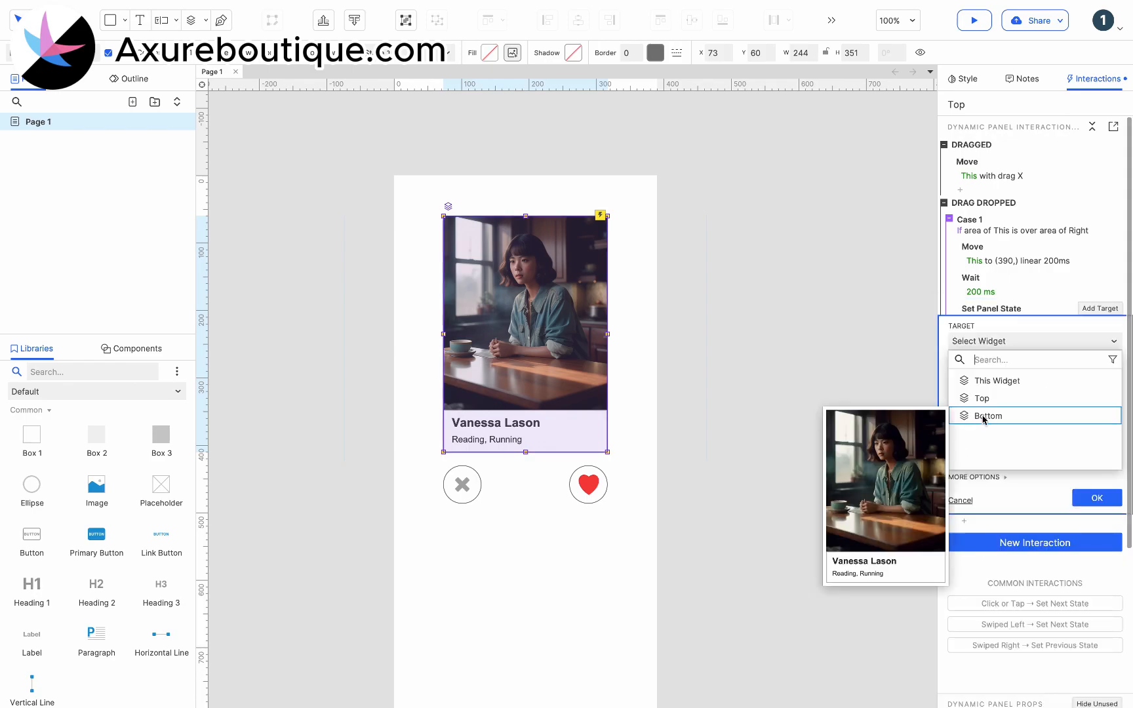
left_click(995, 382)
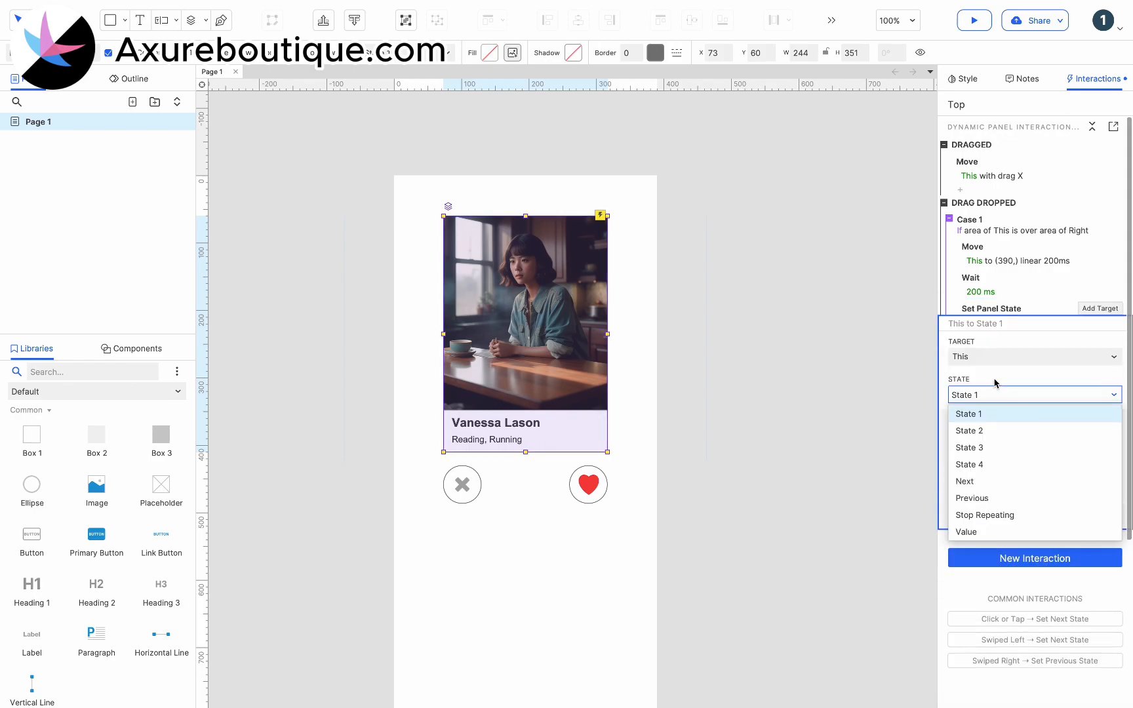
left_click(988, 481)
left_click(963, 413)
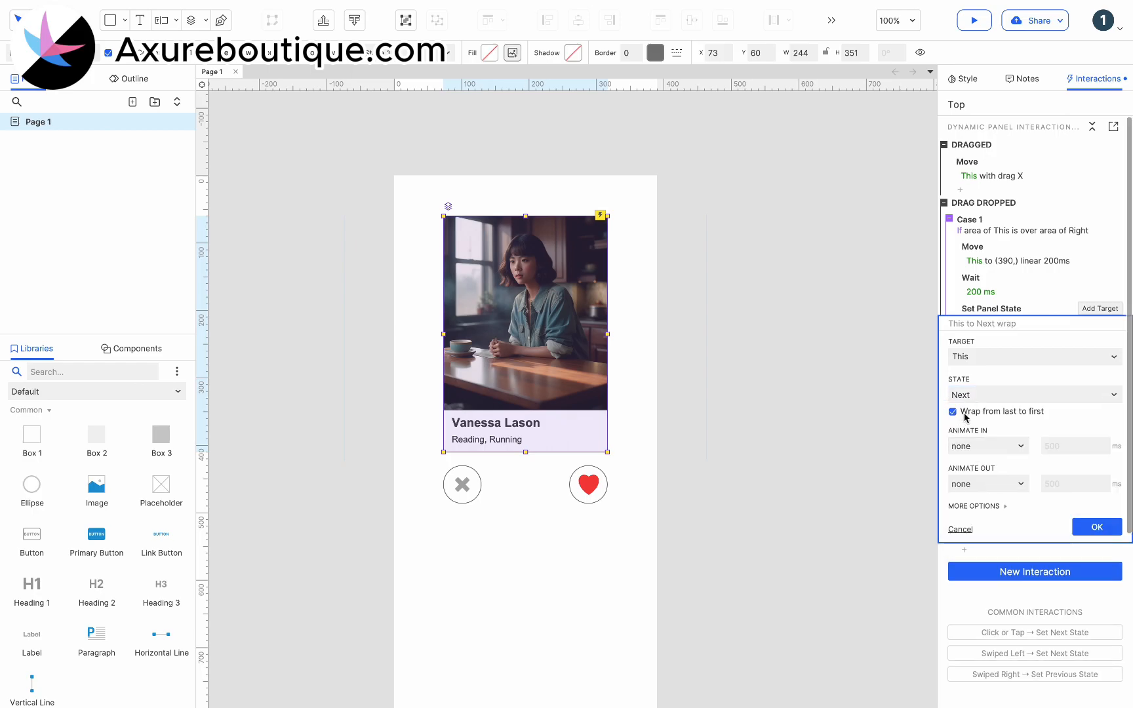
left_click(1097, 525)
- Duplicate the Set Panel State action in Case 1 and retarget the copy to the Bottom panel with state Next
left_click(985, 312)
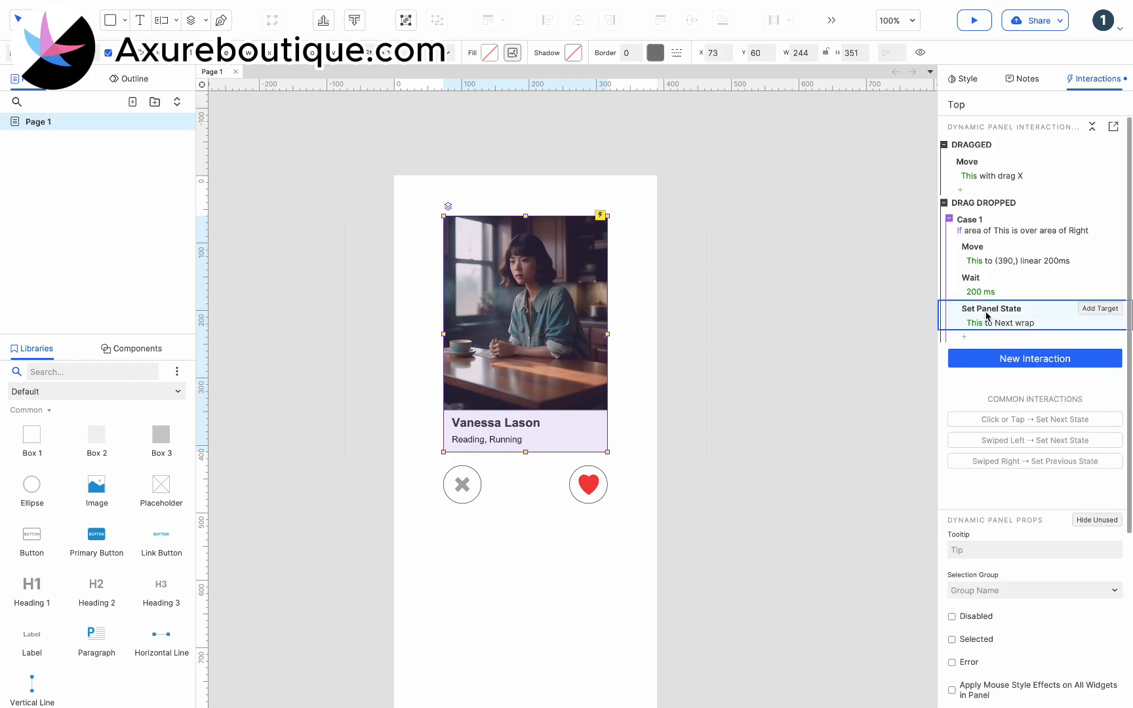
key("super+c")
key("super+v")
left_click(987, 353)
left_click(986, 388)
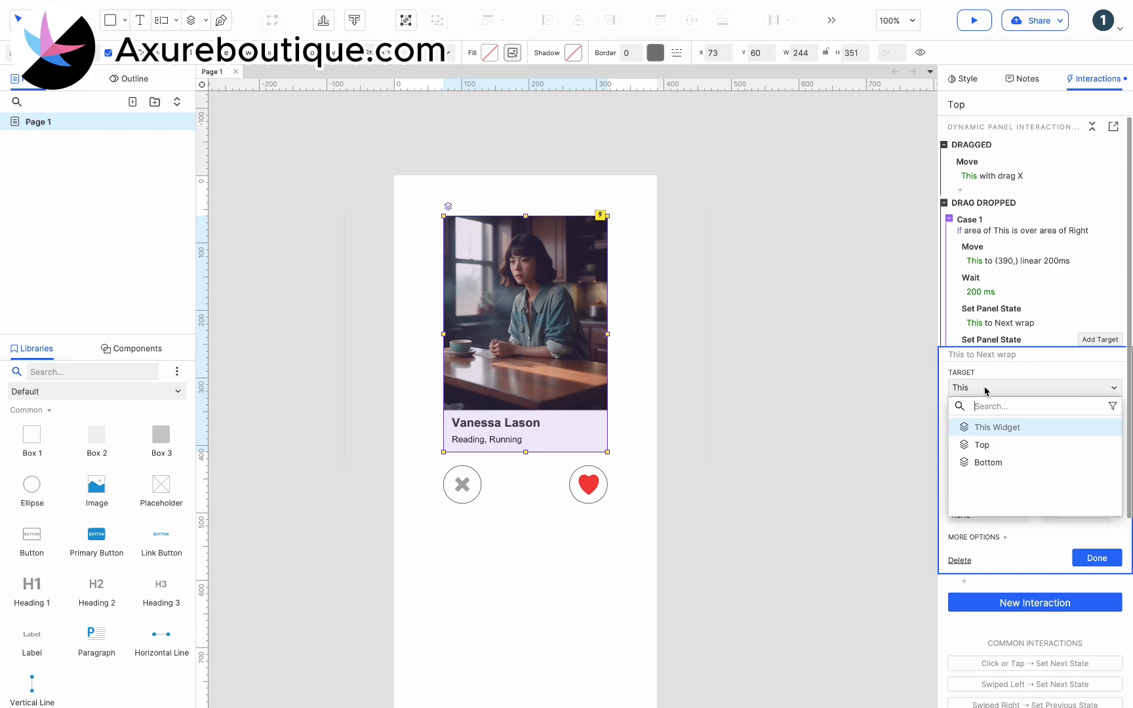
left_click(995, 463)
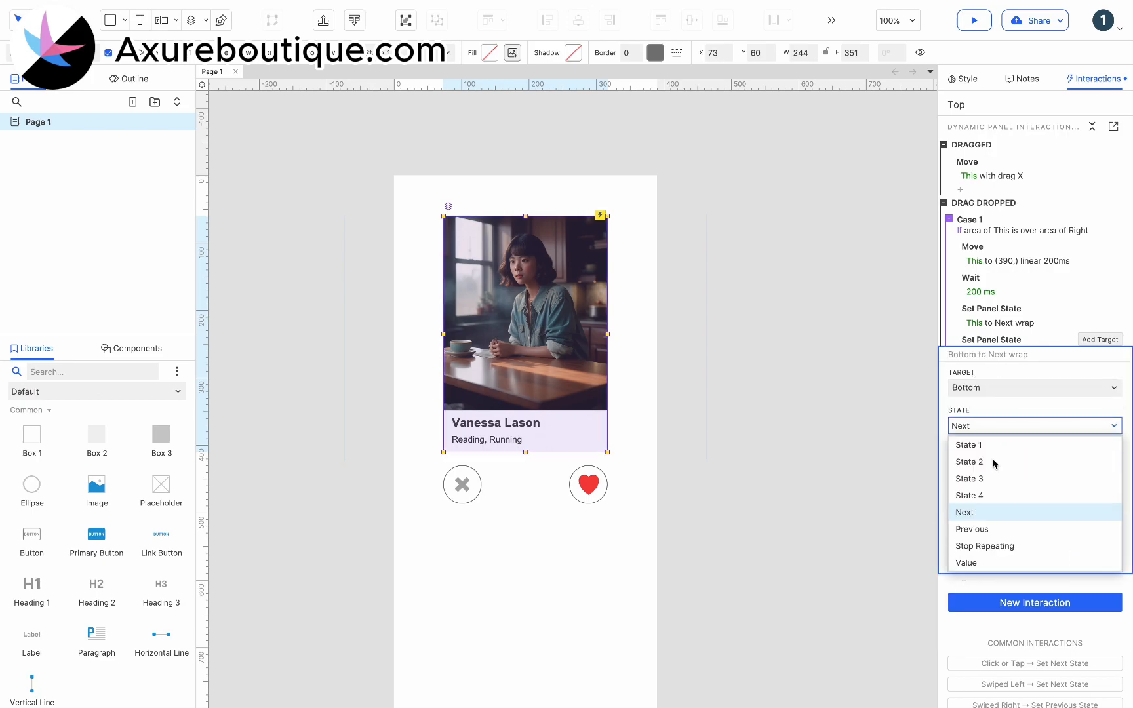
left_click(993, 513)
left_click(1094, 558)
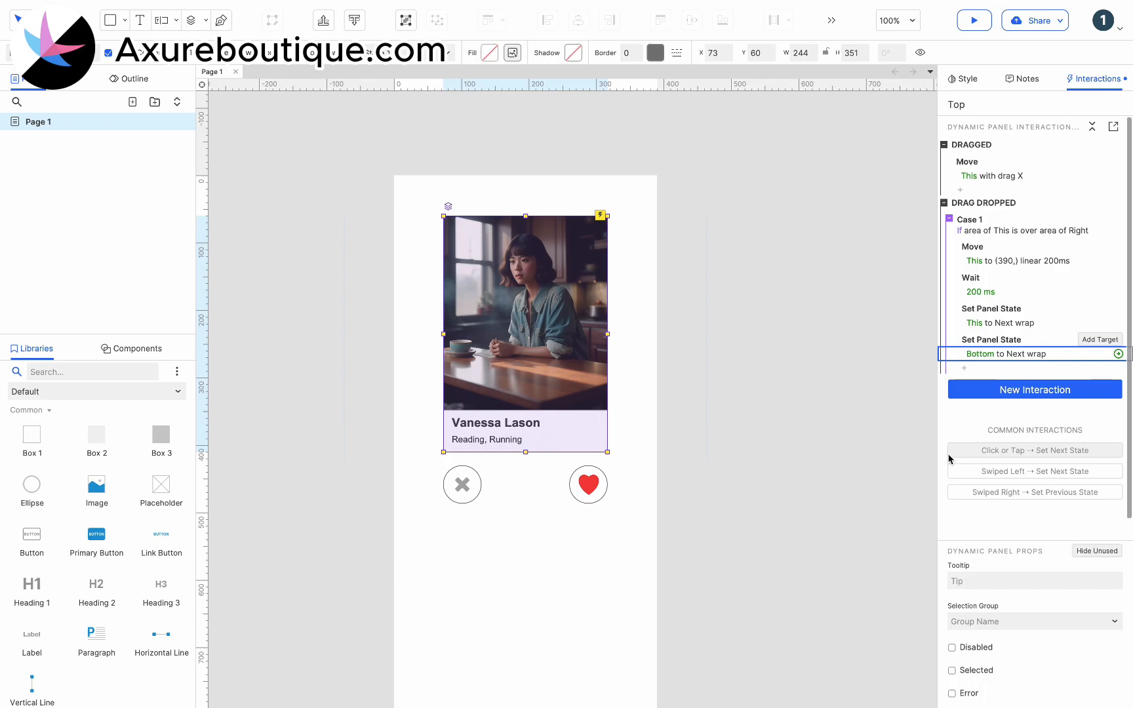
- Add a final Move action to Case 1 that returns This to its x,y position before drag
left_click(964, 368)
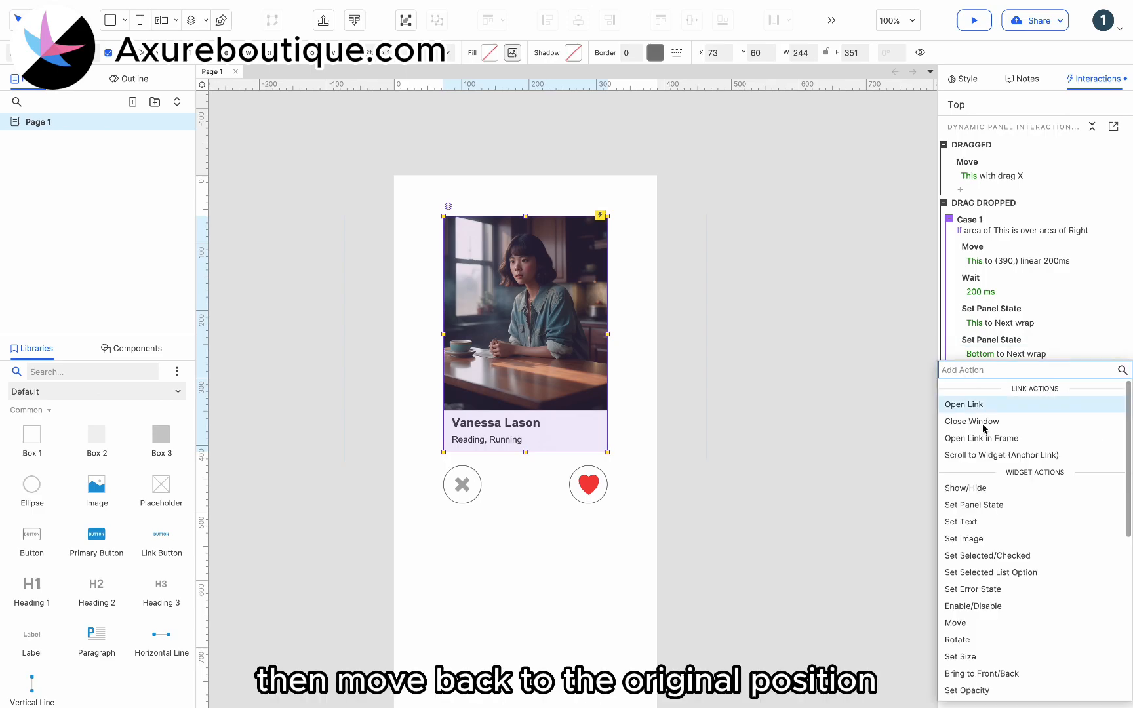
left_click(969, 622)
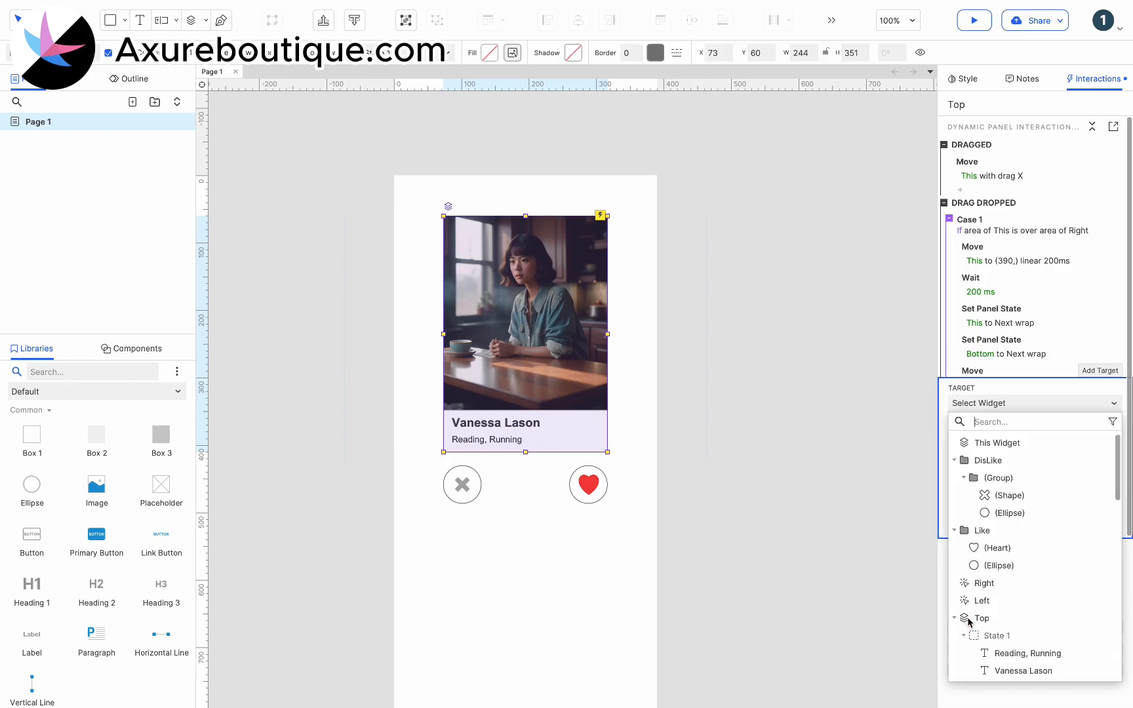
left_click(1046, 441)
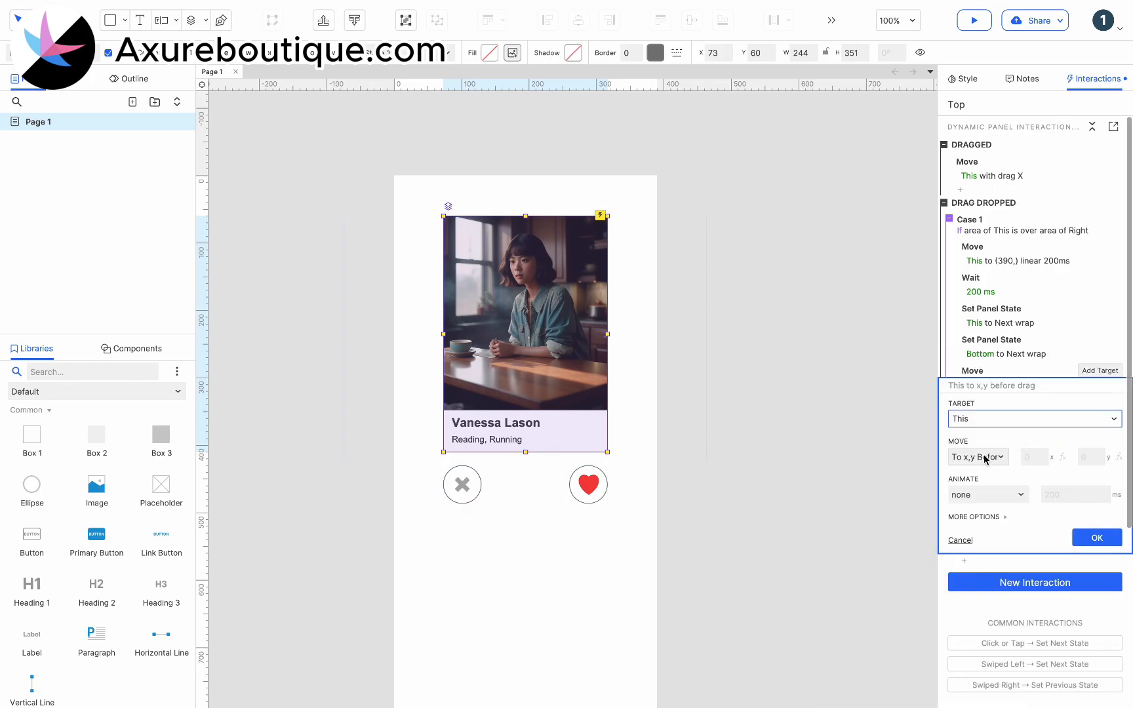
left_click(985, 458)
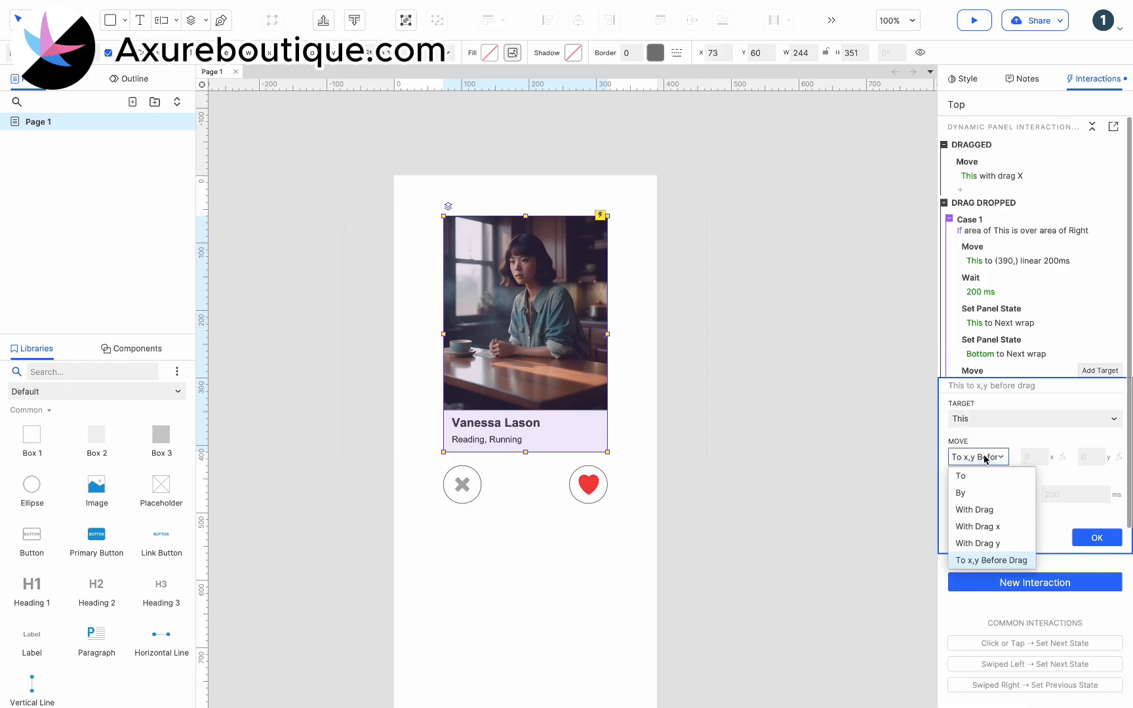
left_click(996, 567)
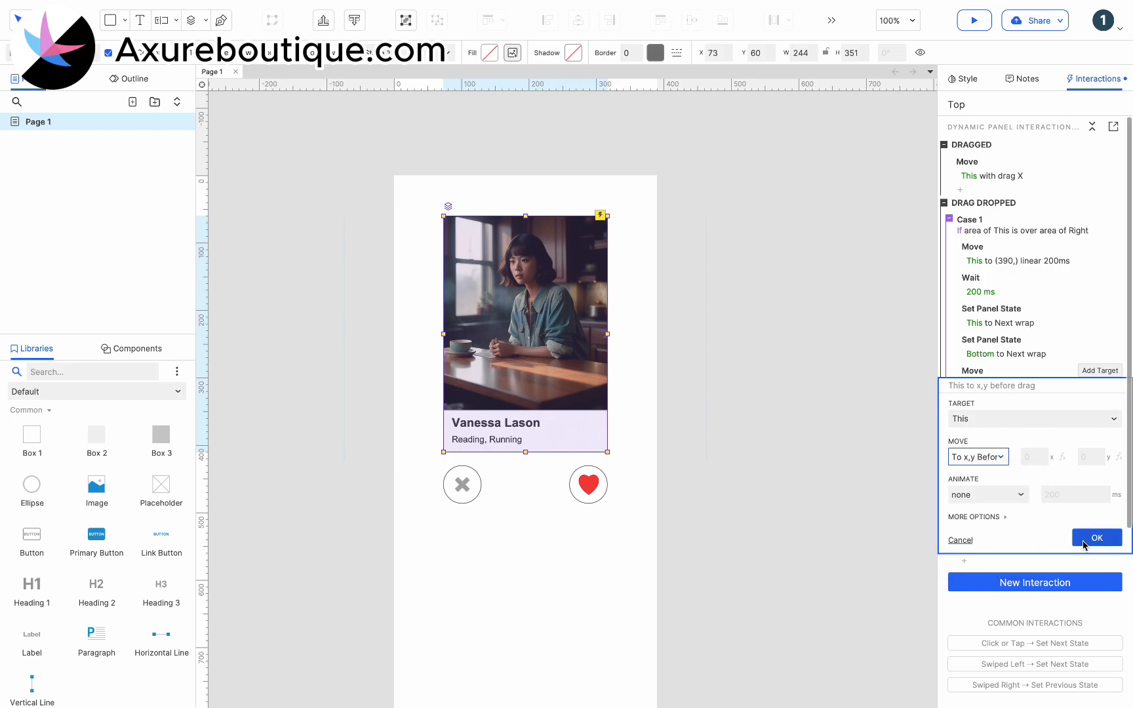
left_click(1084, 541)
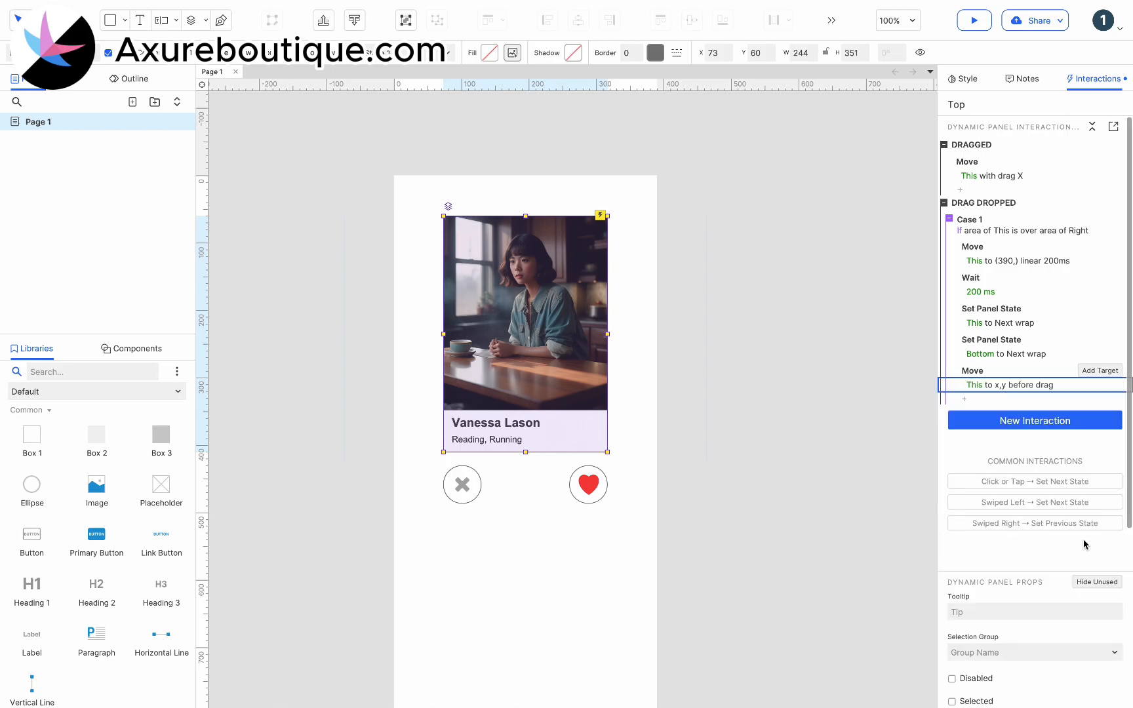
- Duplicate Case 1 under Drag Dropped and change the copy's condition to This being over the area of Left
left_click(992, 217)
key("ctrl+d")
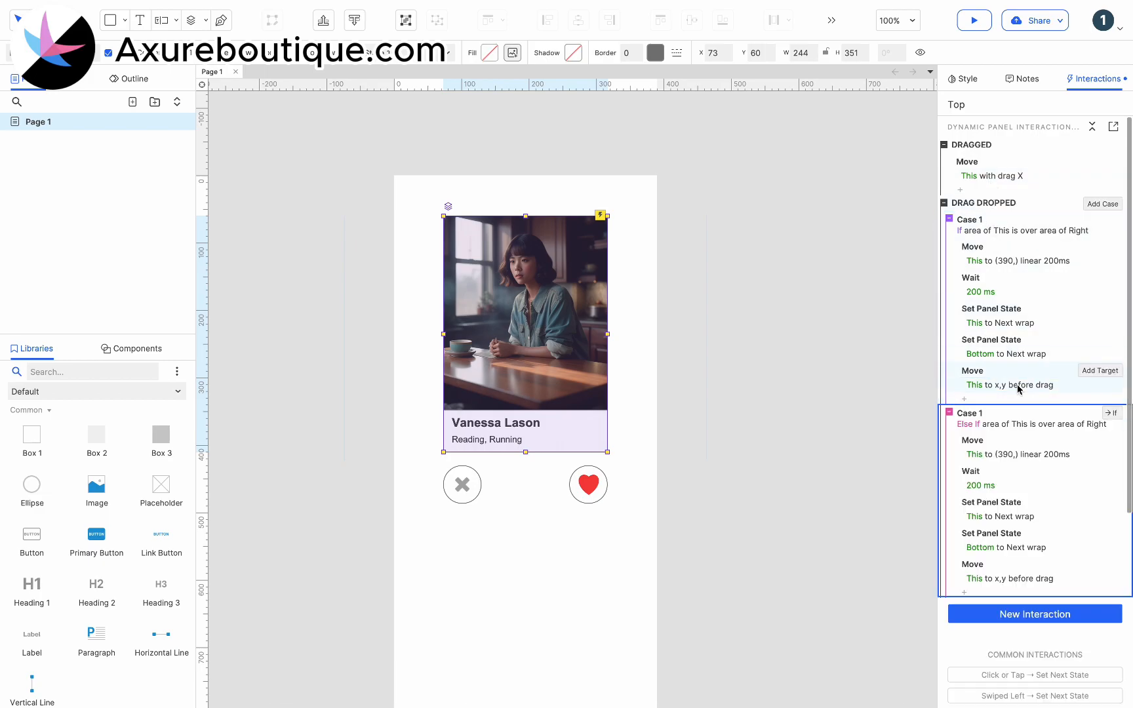
left_click(967, 425)
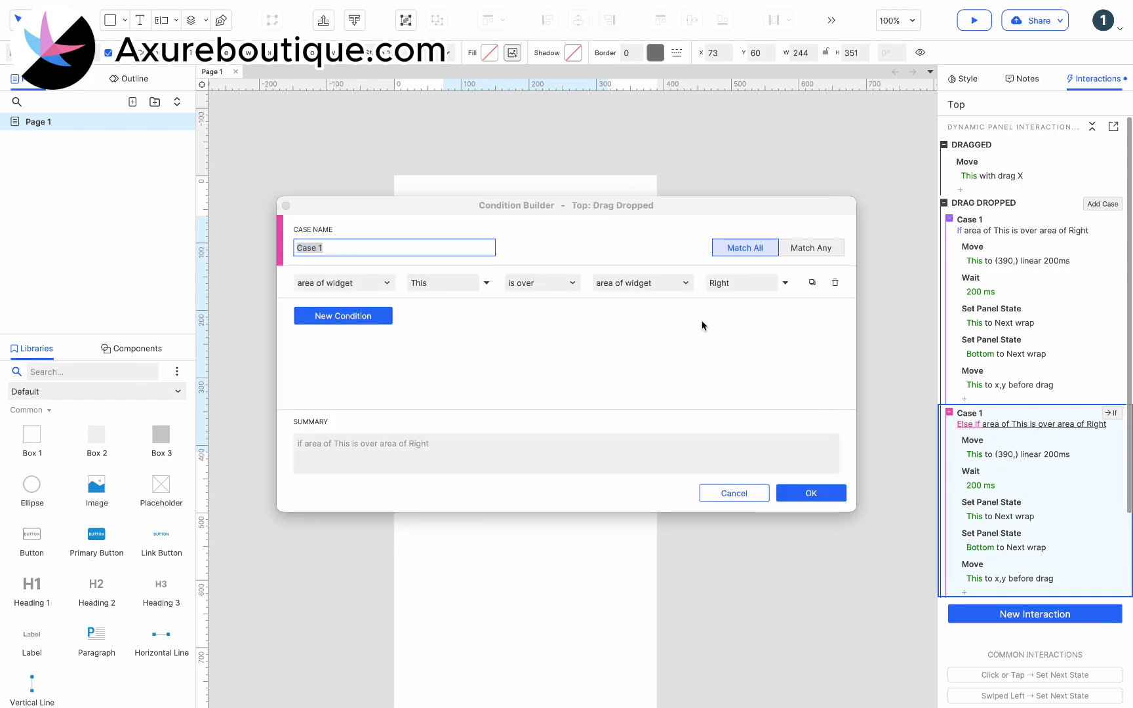
left_click(729, 280)
left_click(728, 283)
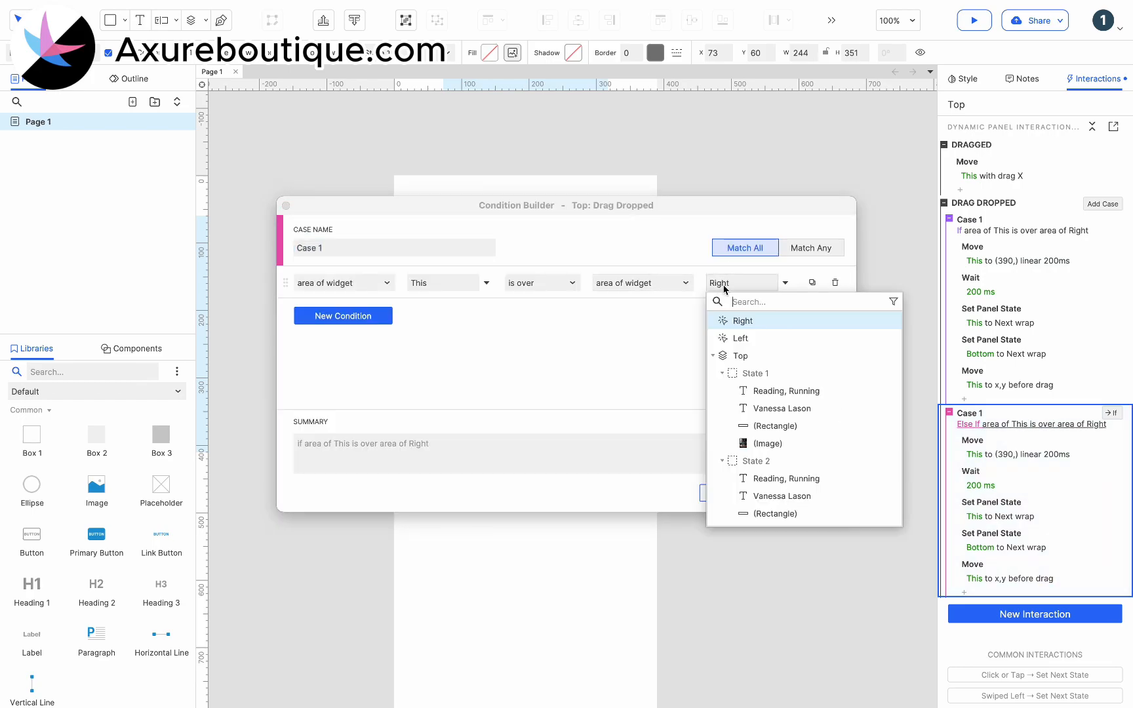
left_click(728, 336)
left_click(824, 495)
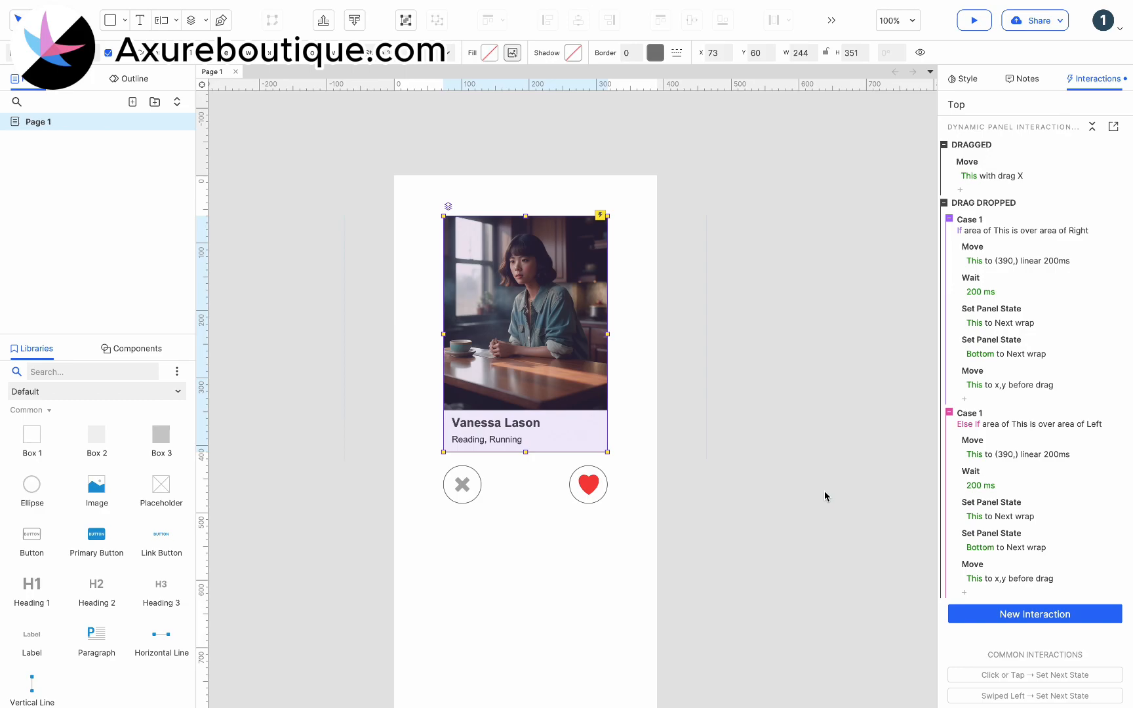
- Set the x destination of the first Move action in the Left case to -244
left_click_drag(590, 313, 378, 305)
key("ctrl+z")
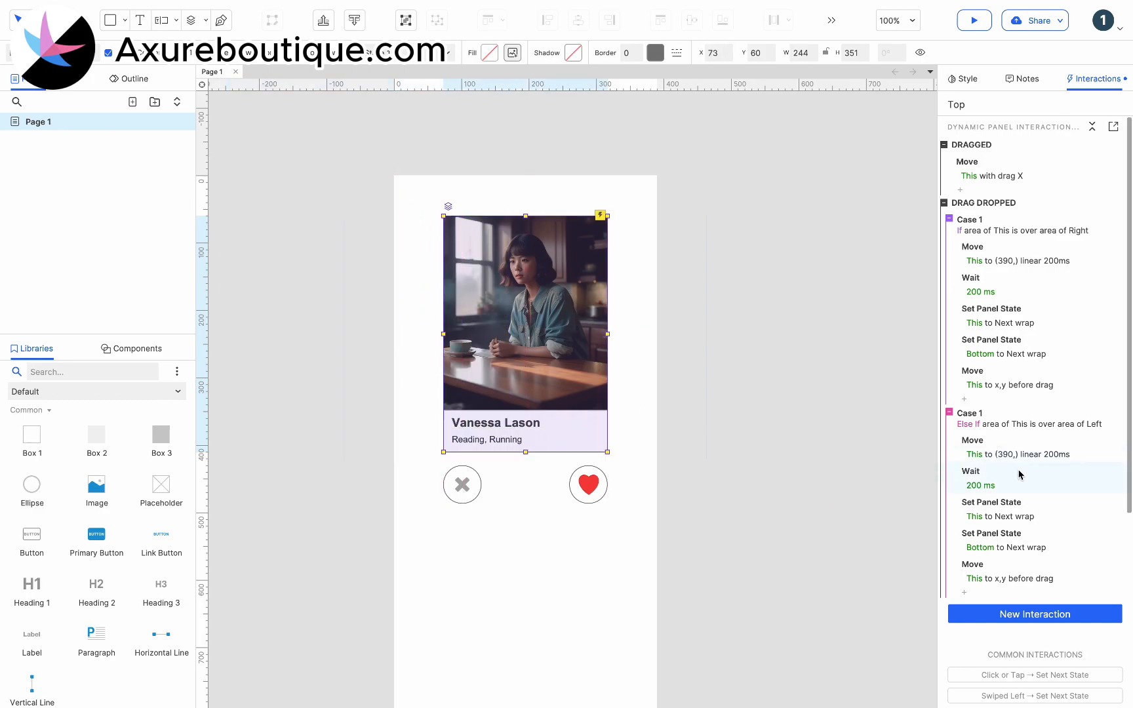
left_click(1019, 455)
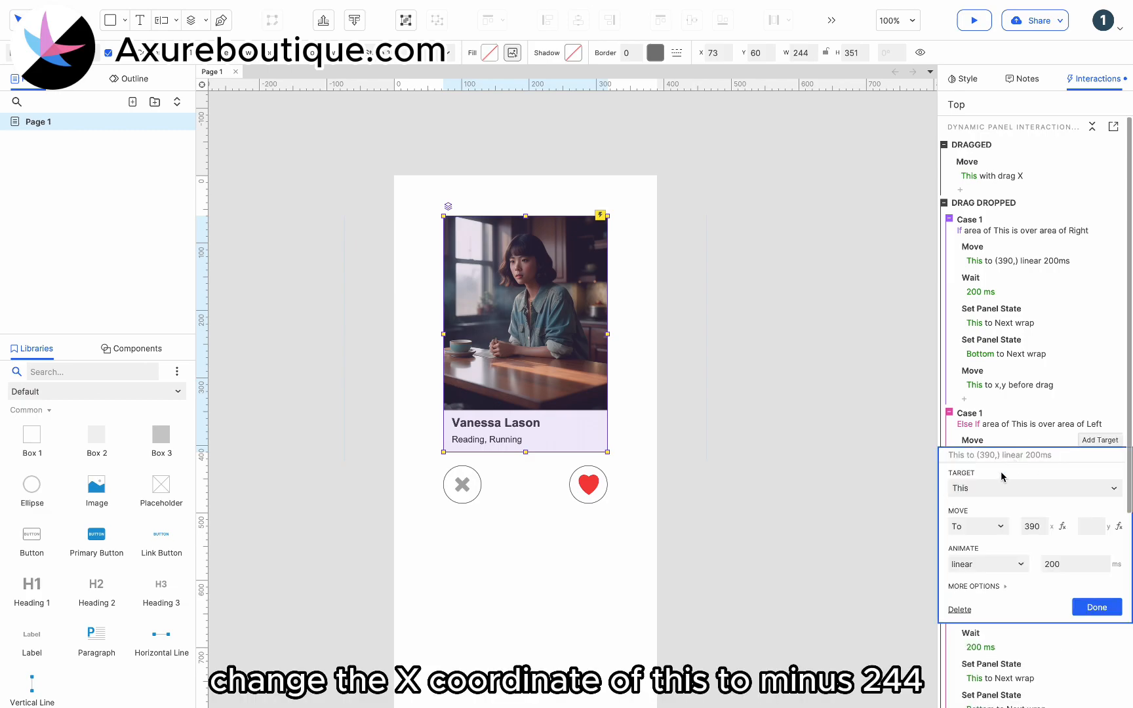
double_click(1030, 519)
type("-244")
left_click(1098, 609)
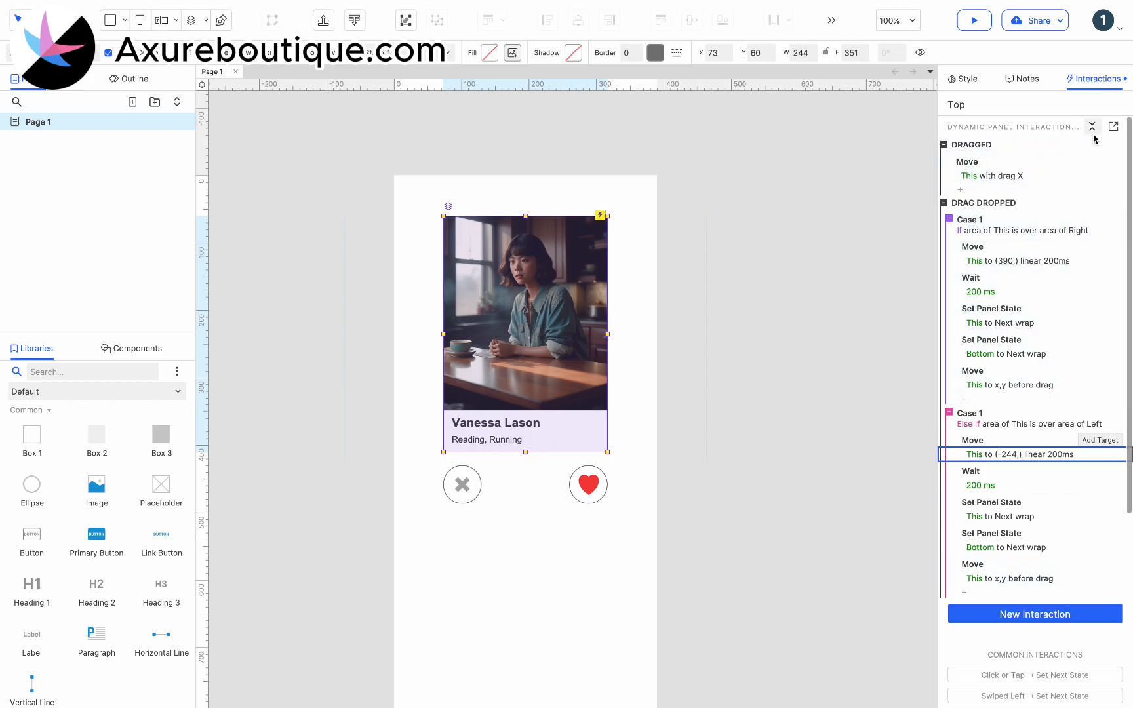
- Add an unconditional Case 2 to Drag Dropped and copy the Move to x,y before drag action into it
left_click(1102, 204)
left_click(796, 487)
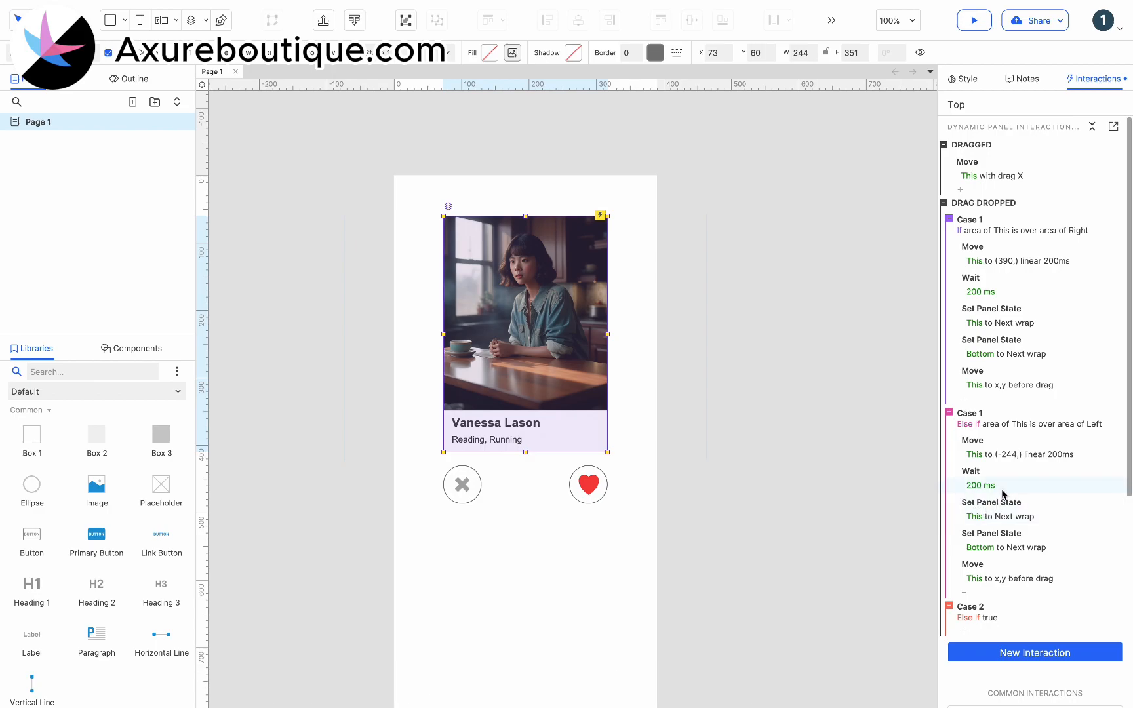
left_click(993, 443)
left_click(993, 566)
key("ctrl+c")
left_click(977, 609)
key("ctrl+v")
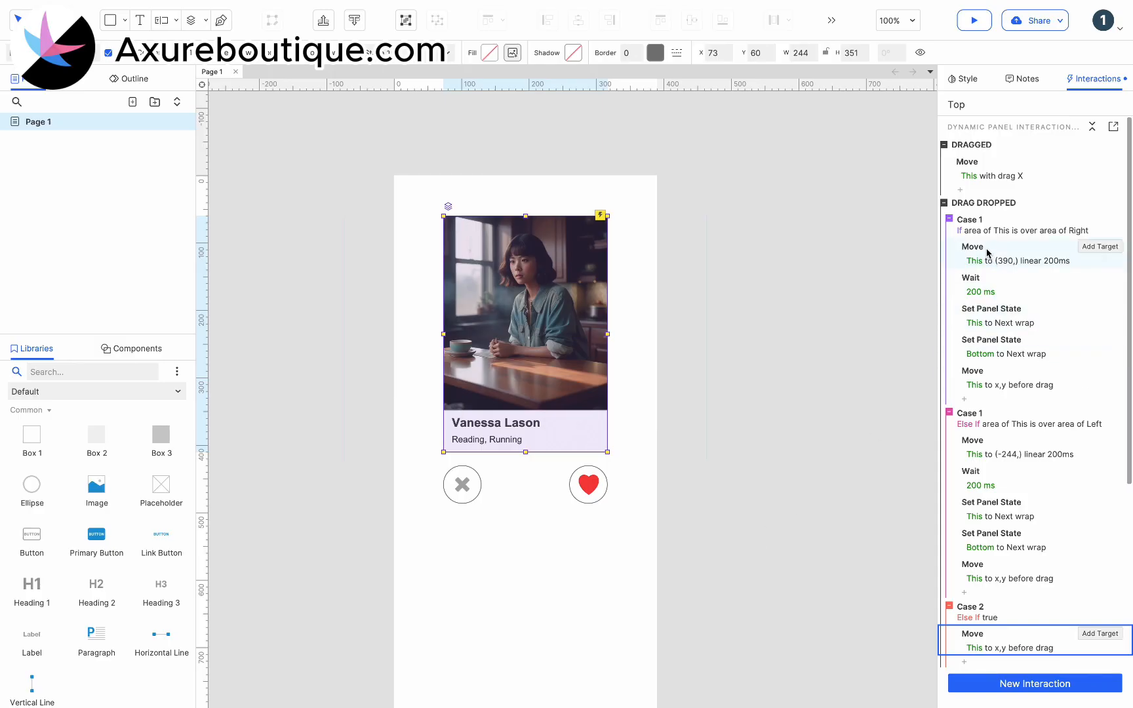
- Copy all the actions of the Right case from the Top panel onto the Like button
left_click(987, 254)
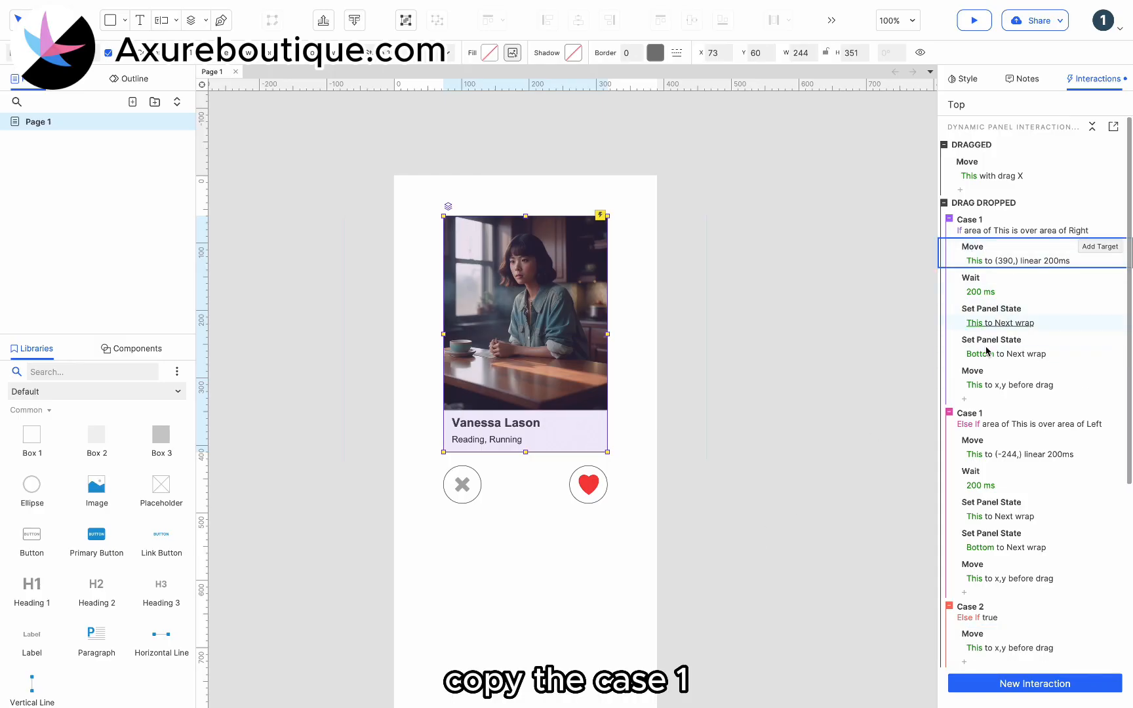
left_click(982, 371, "shift")
left_click(597, 481)
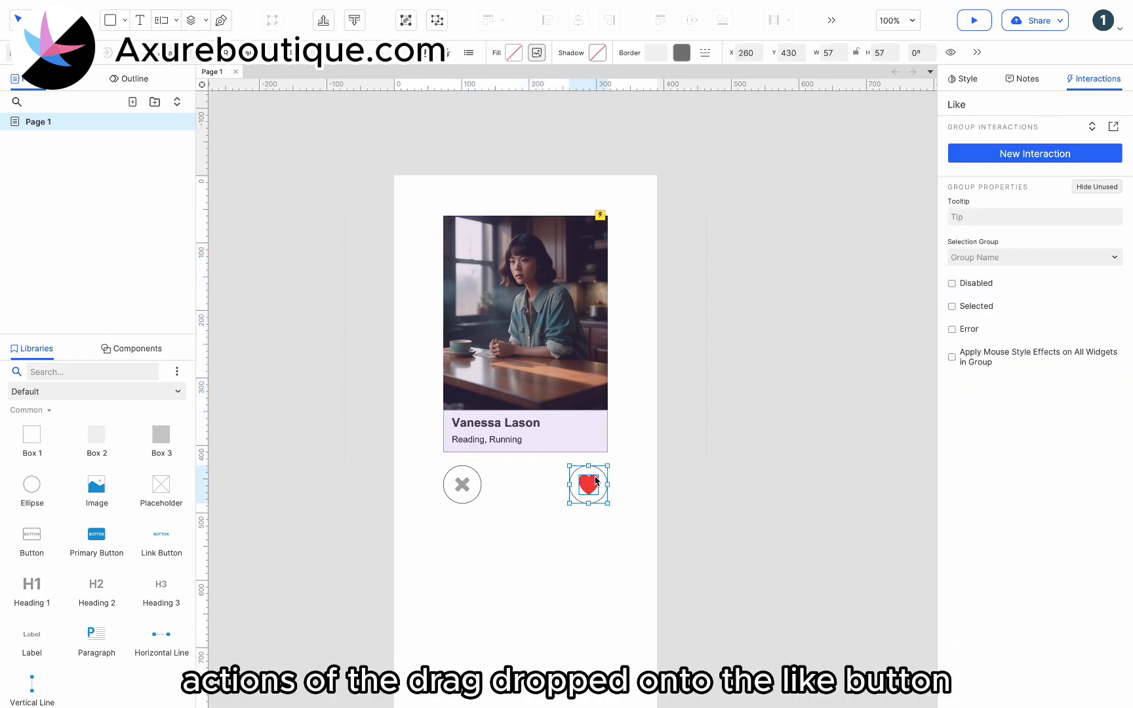
key("ctrl+v")
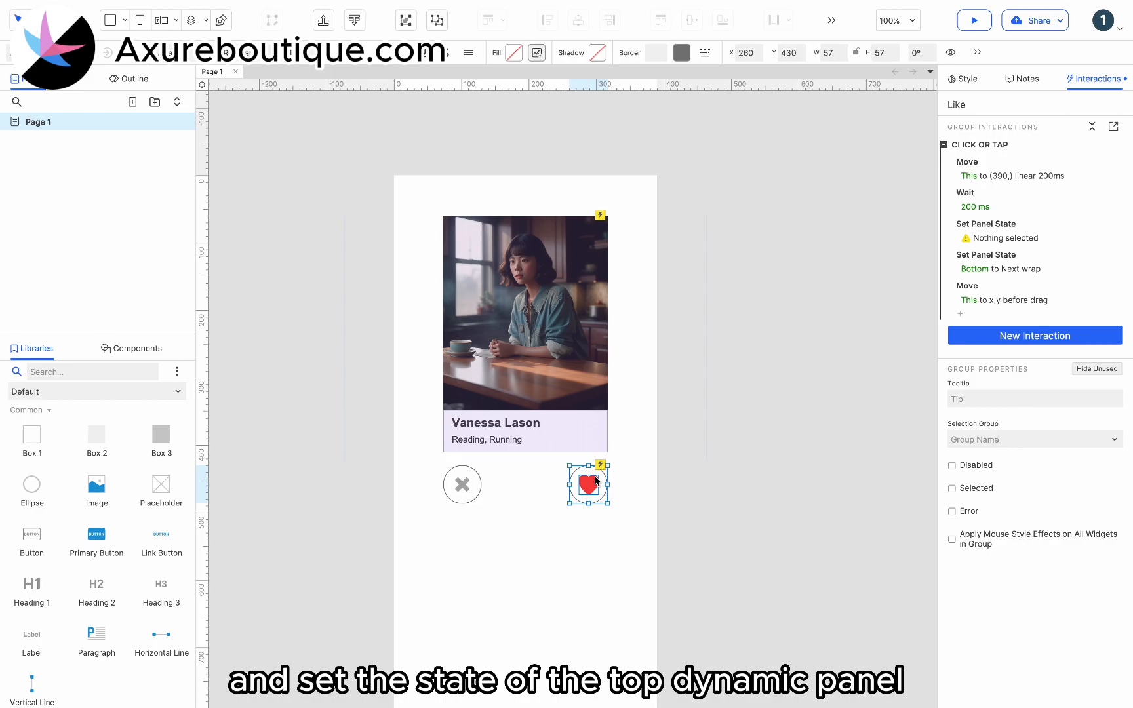
- Set the Like button's untargeted Set Panel State action to switch Top to Next, wrapping from last to first
left_click(1004, 237)
left_click(1004, 267)
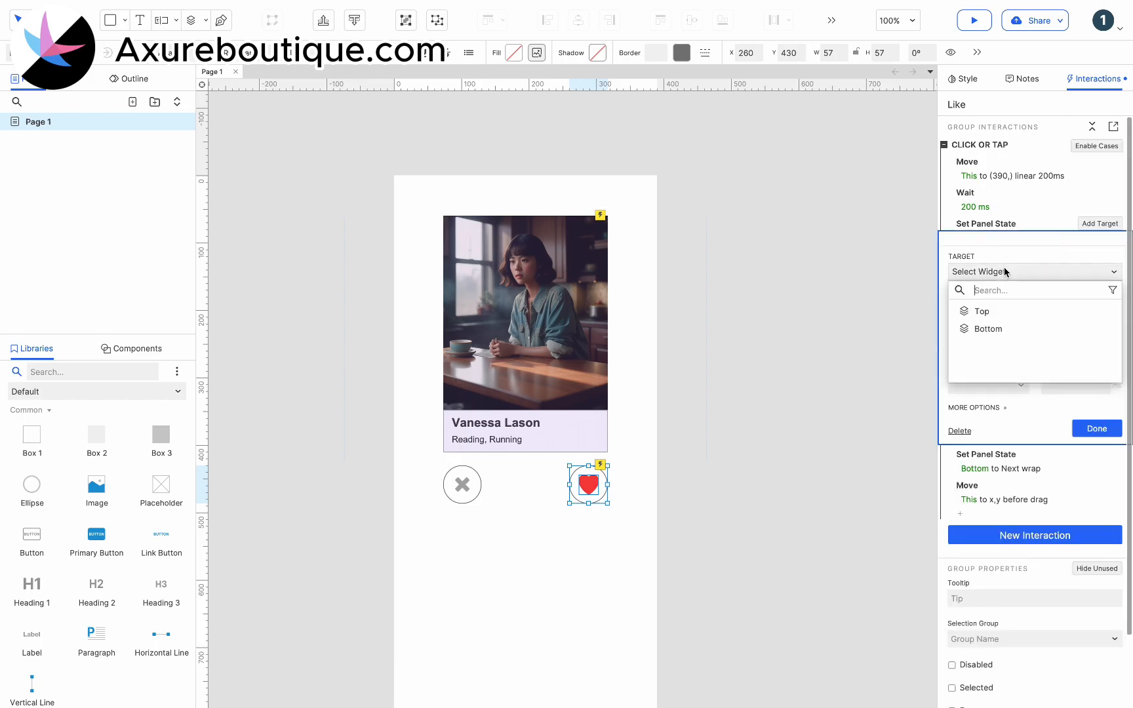
left_click(1001, 312)
left_click(995, 396)
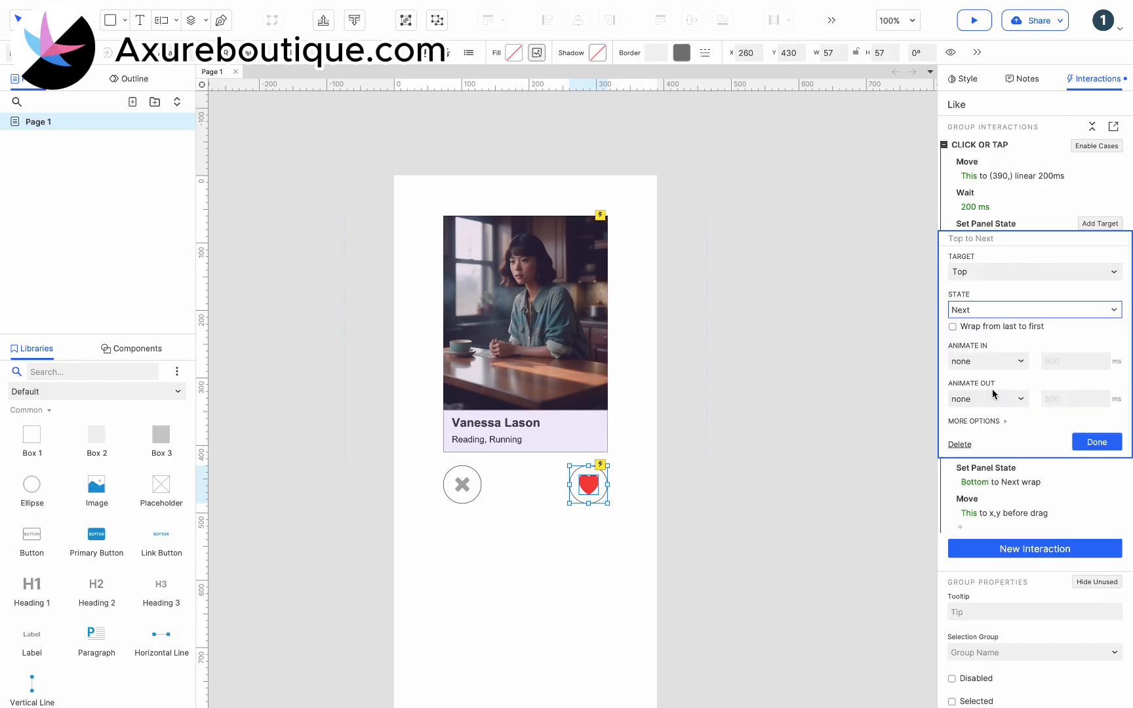
left_click(962, 327)
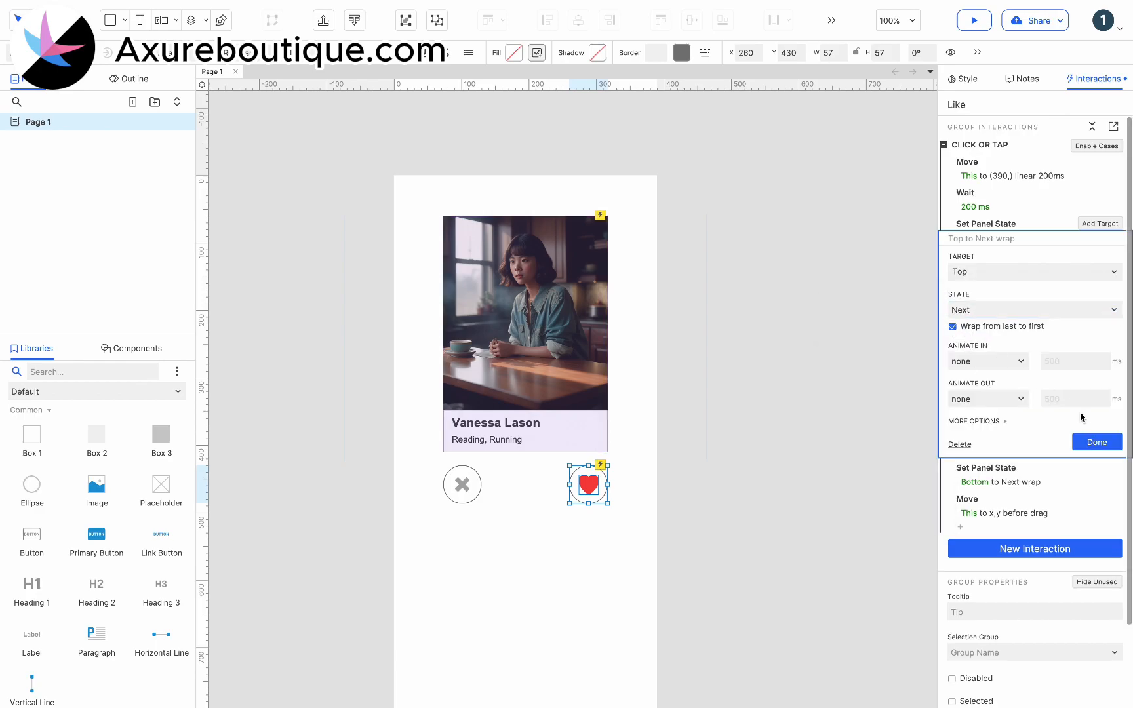
left_click(1096, 442)
- Copy all the actions of the Left case from the Top panel onto the DisLike button
left_click(575, 374)
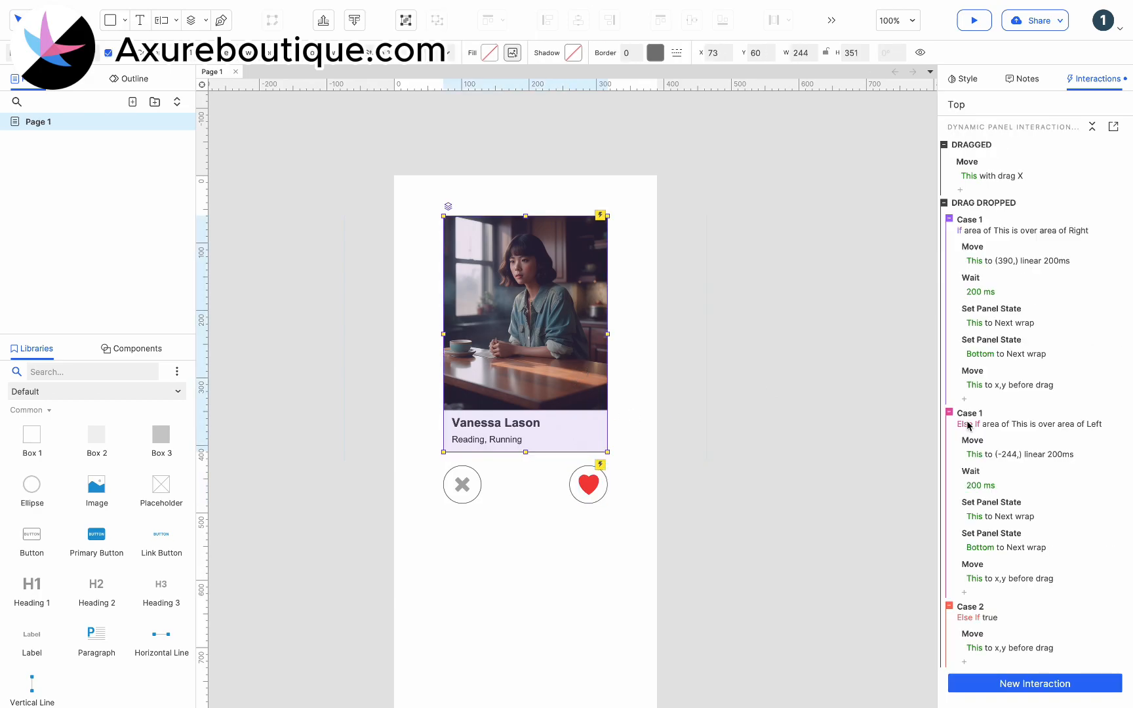
left_click(1008, 448)
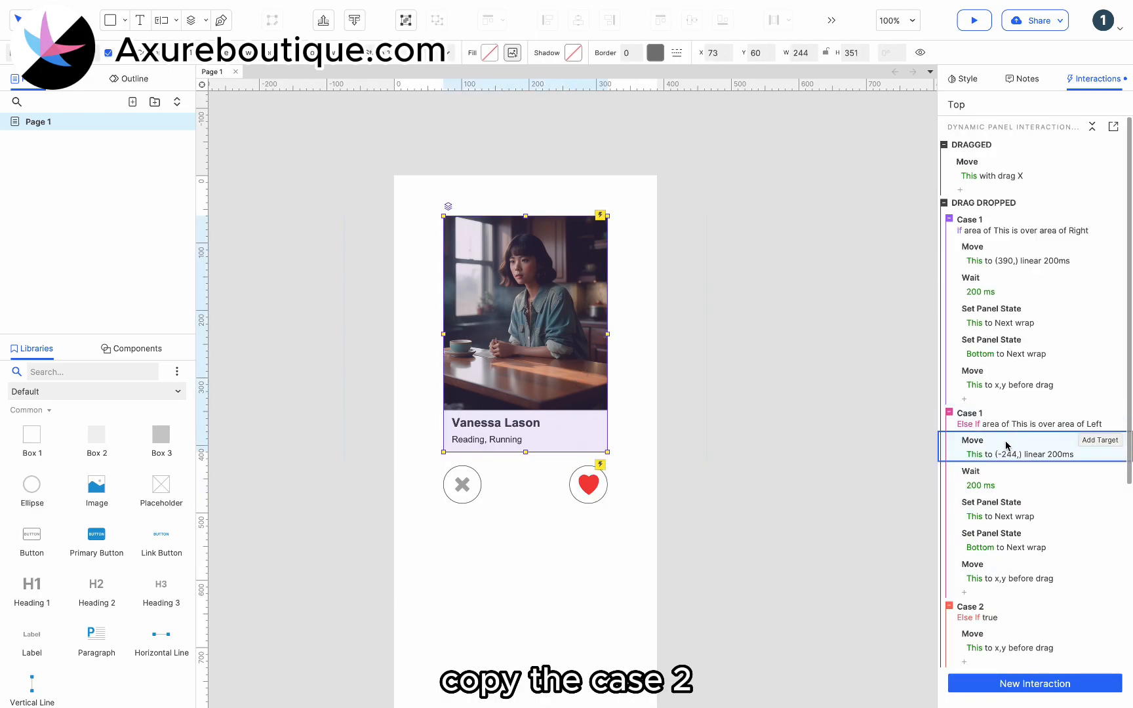
left_click(1002, 567, "shift")
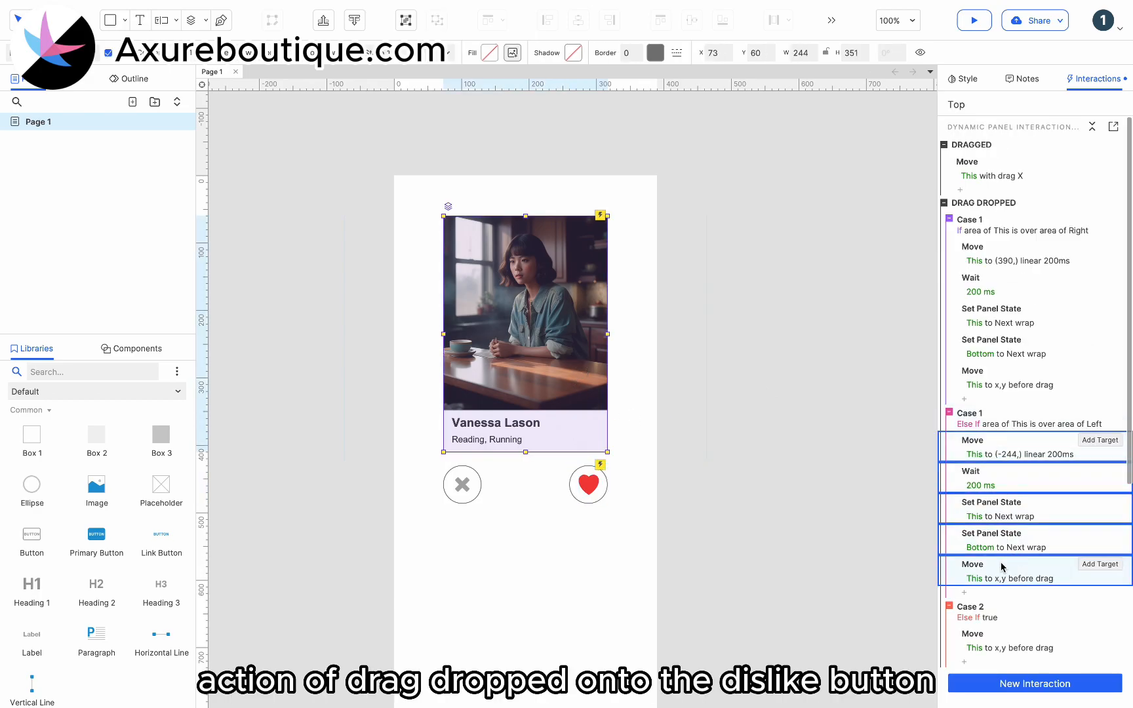
left_click(476, 485)
key("ctrl+v")
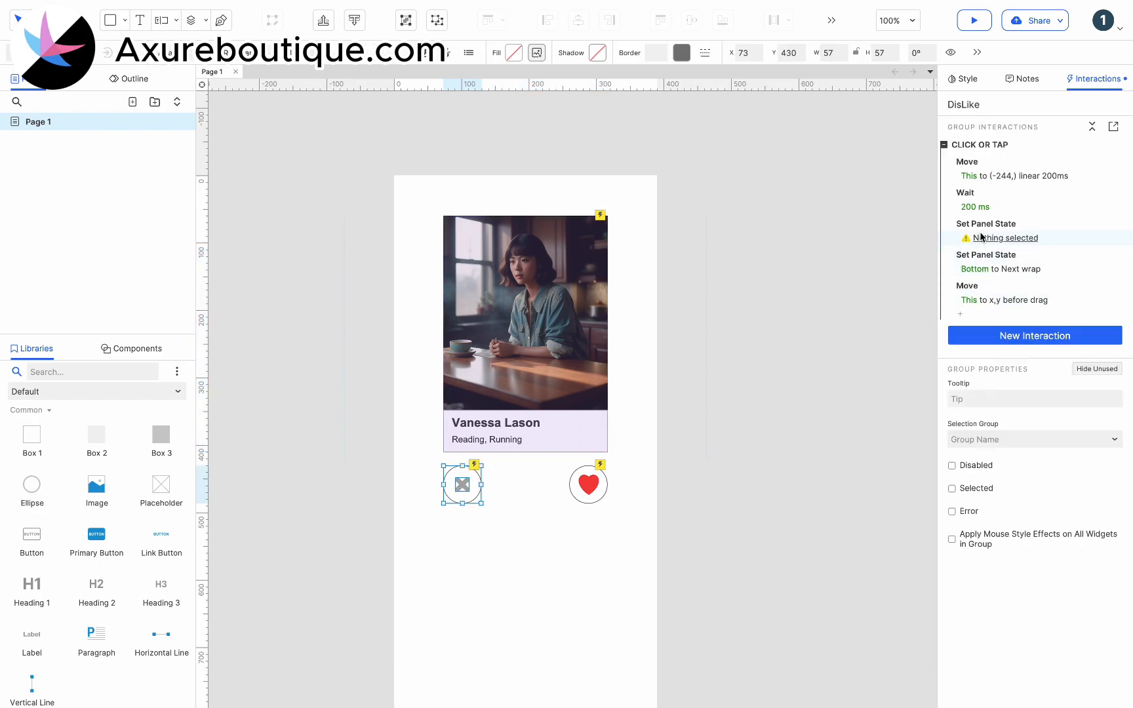
- Set the DisLike button's untargeted Set Panel State action to switch Top to Next, wrapping from last to first
left_click(984, 238)
left_click(984, 272)
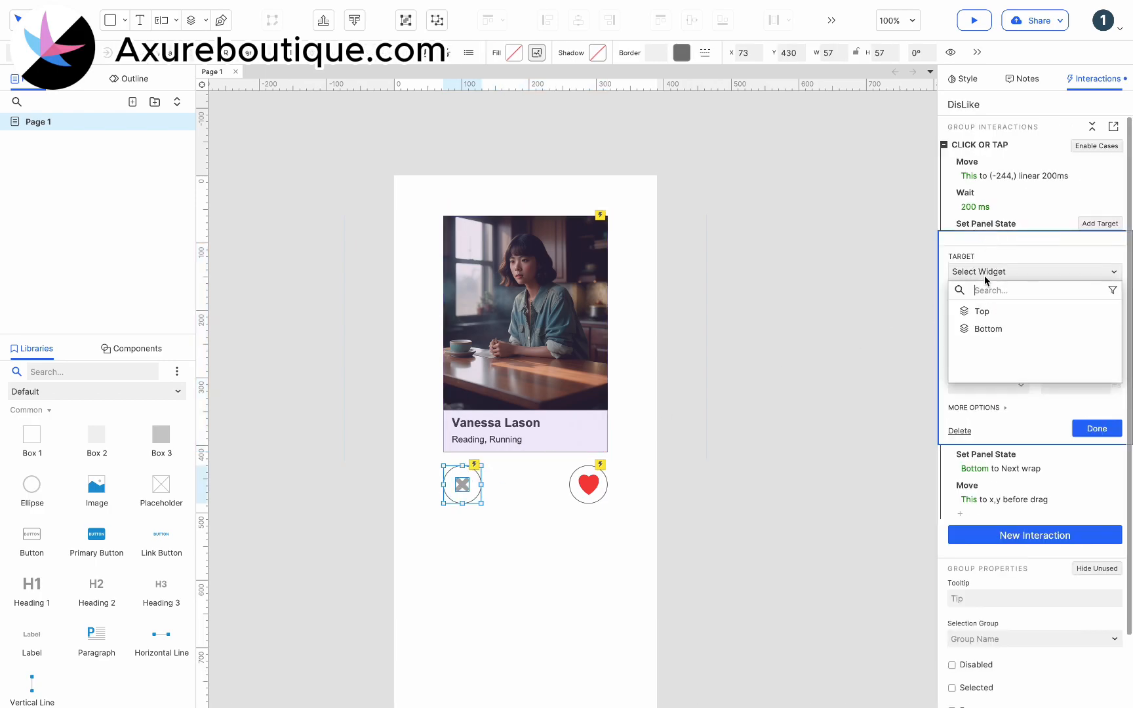
left_click(981, 312)
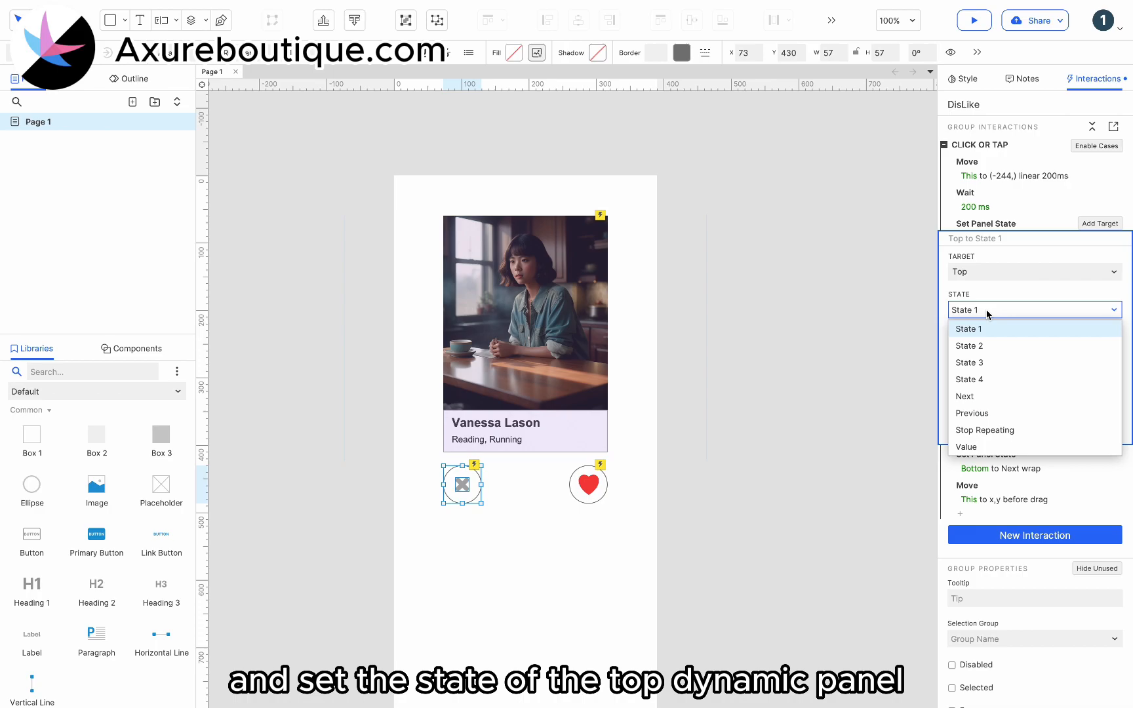
left_click(977, 396)
left_click(954, 326)
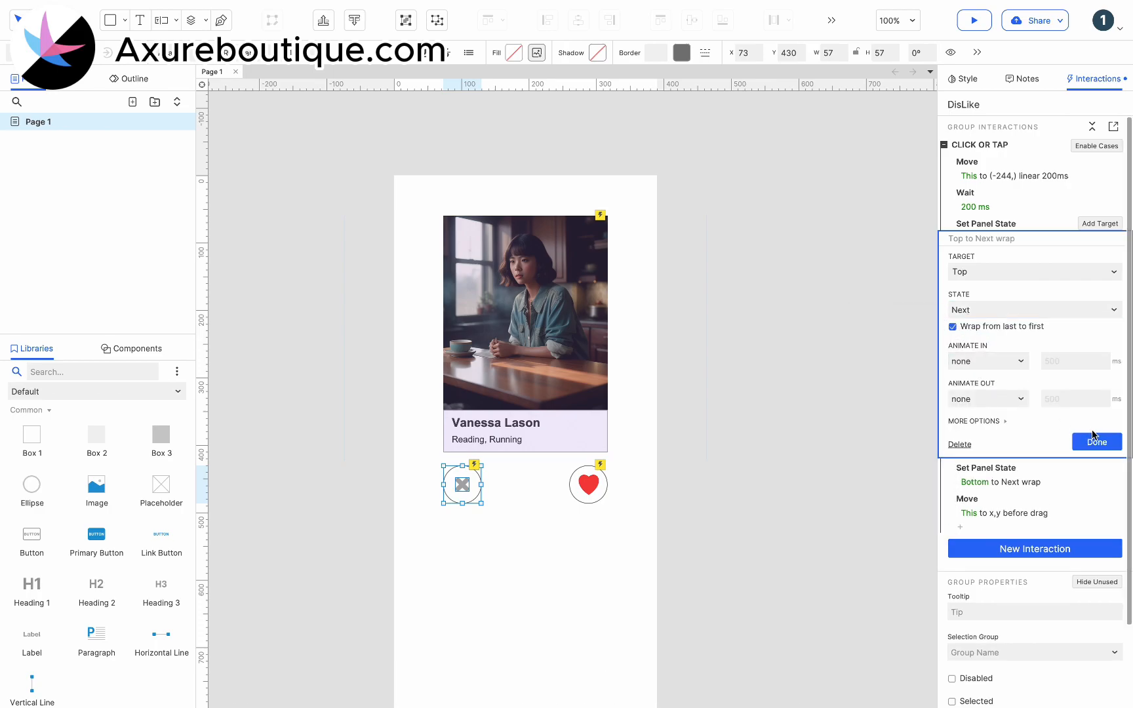
left_click(1094, 440)
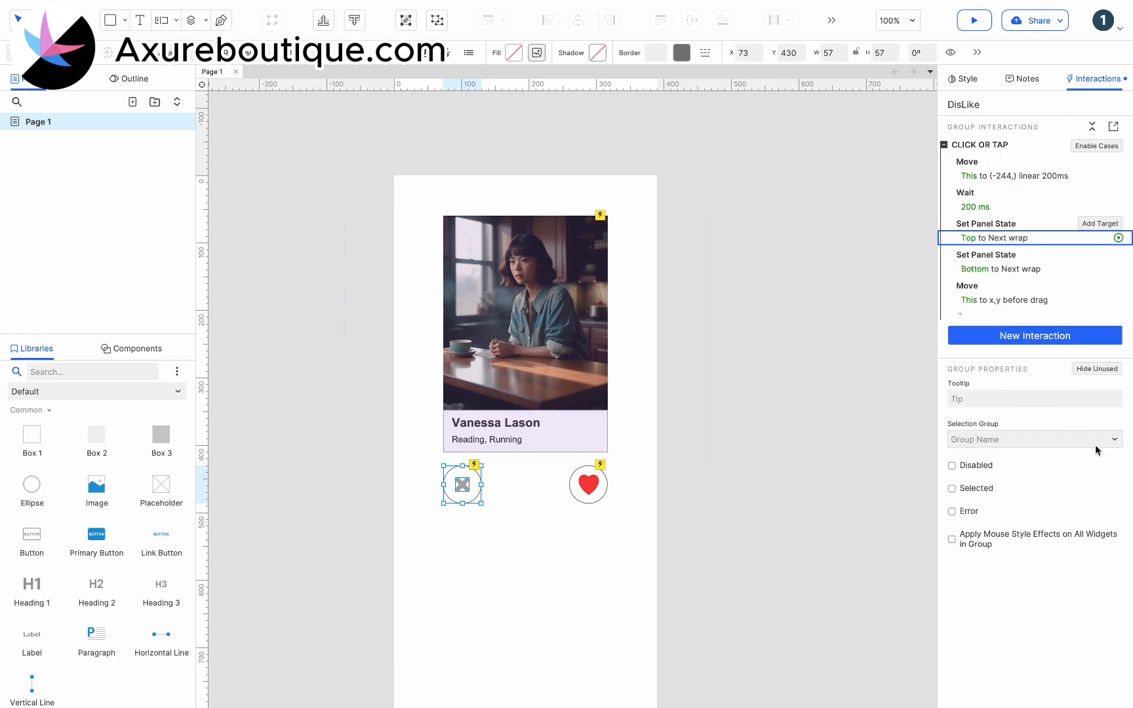
- Retarget the DisLike button's first Move action, the linear 200 ms one, from This to the Top panel
left_click(1000, 177)
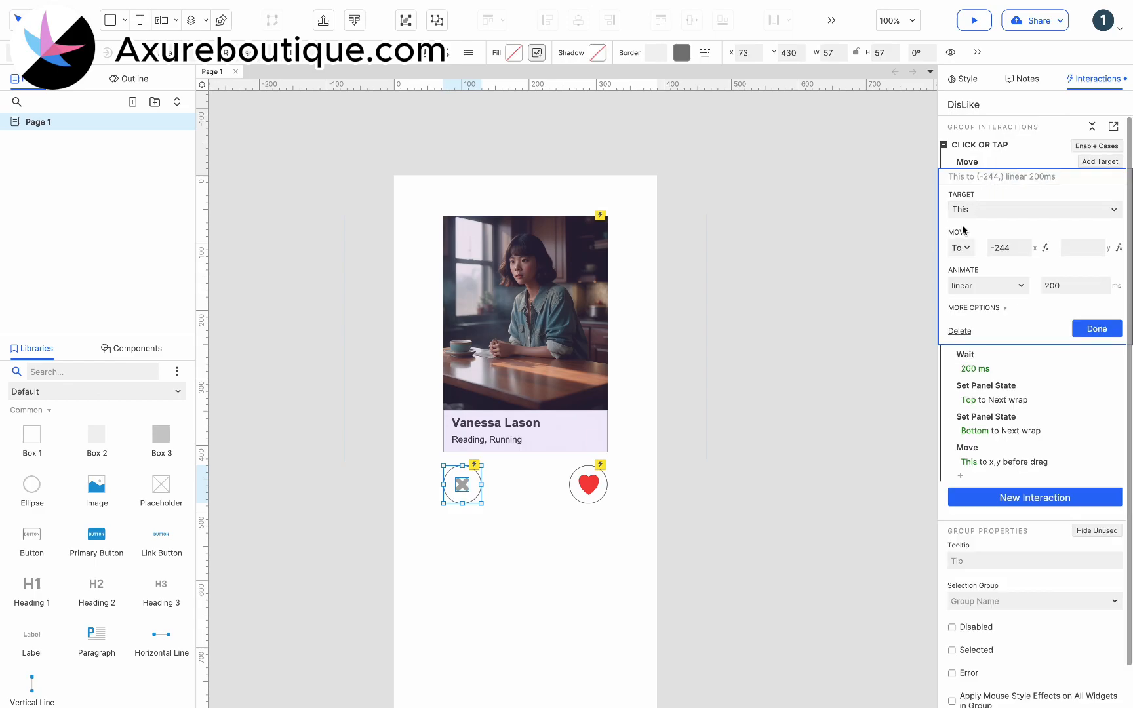
left_click(983, 210)
type("top")
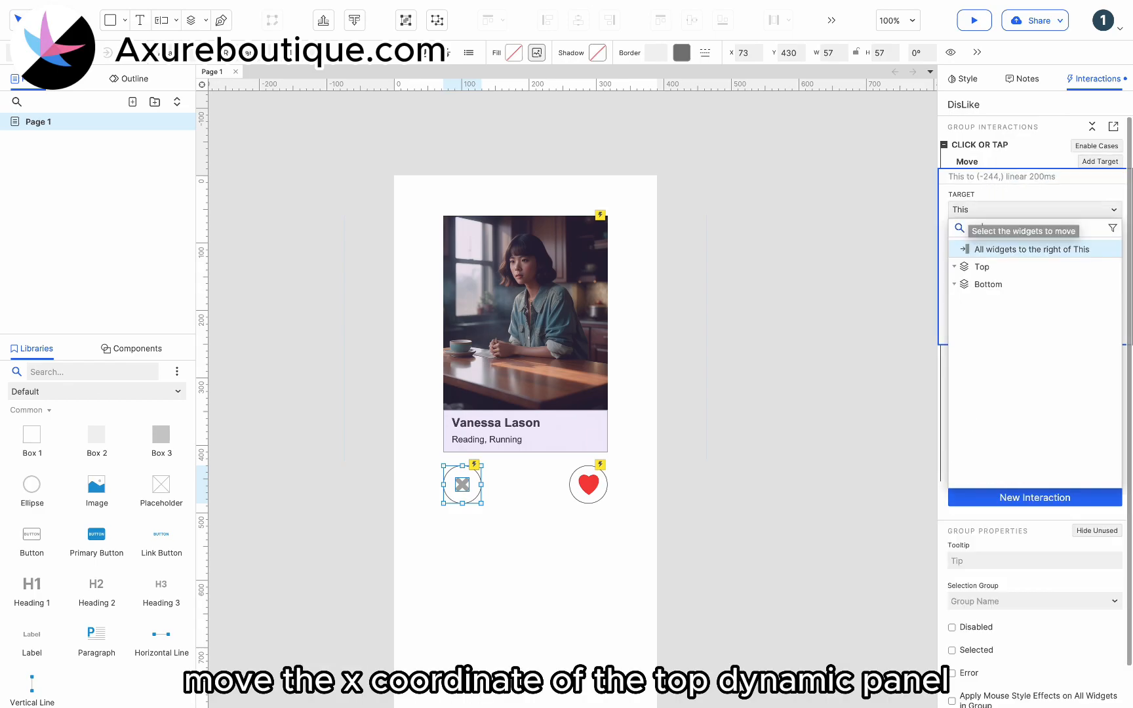
left_click(977, 249)
left_click(1102, 332)
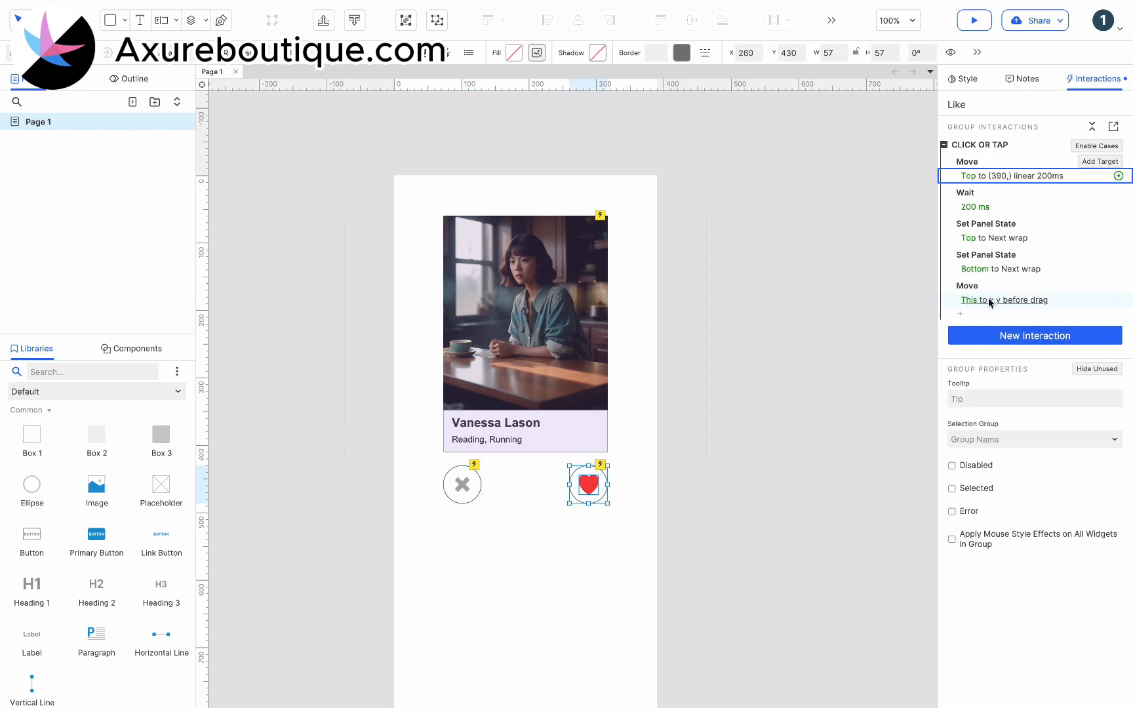
- Change the Like button's last Move action to move Top to x 73 with an empty y value
left_click(978, 301)
left_click(968, 334)
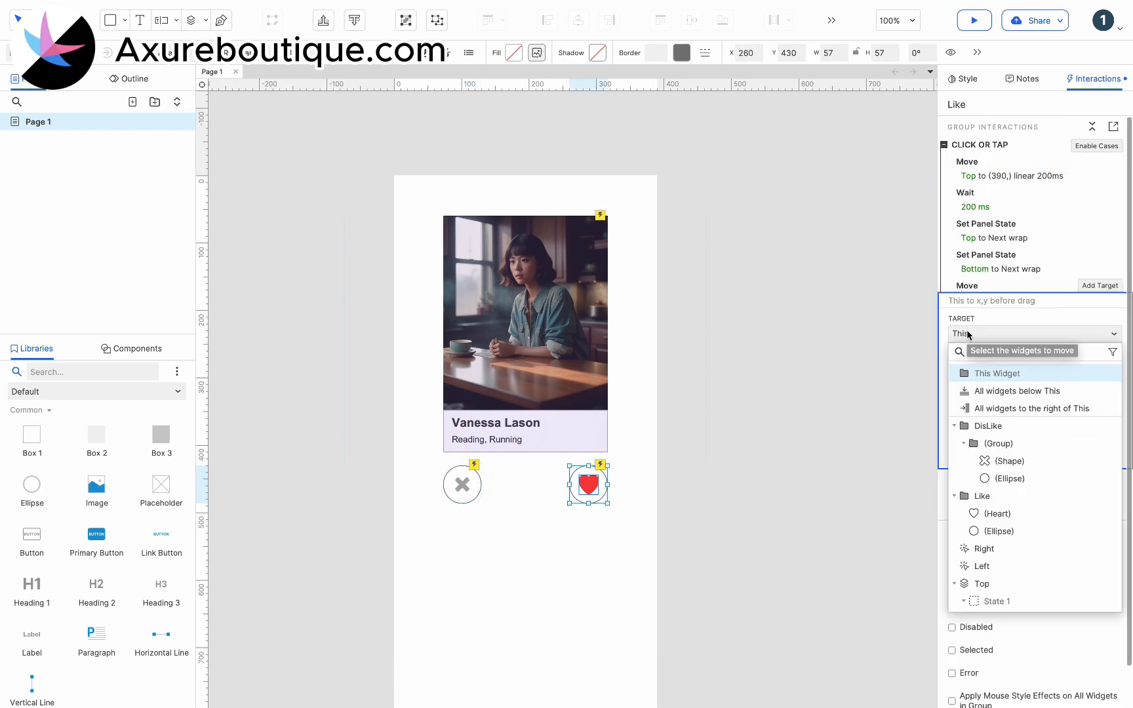
type("top")
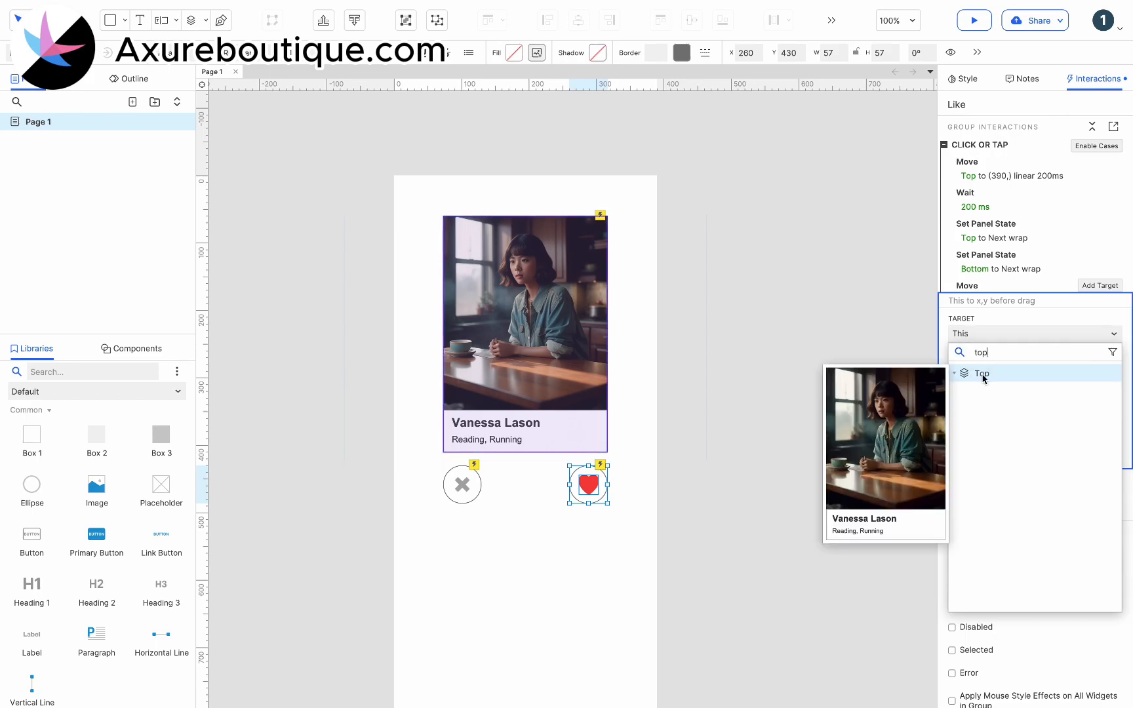
left_click(977, 373)
left_click(959, 372)
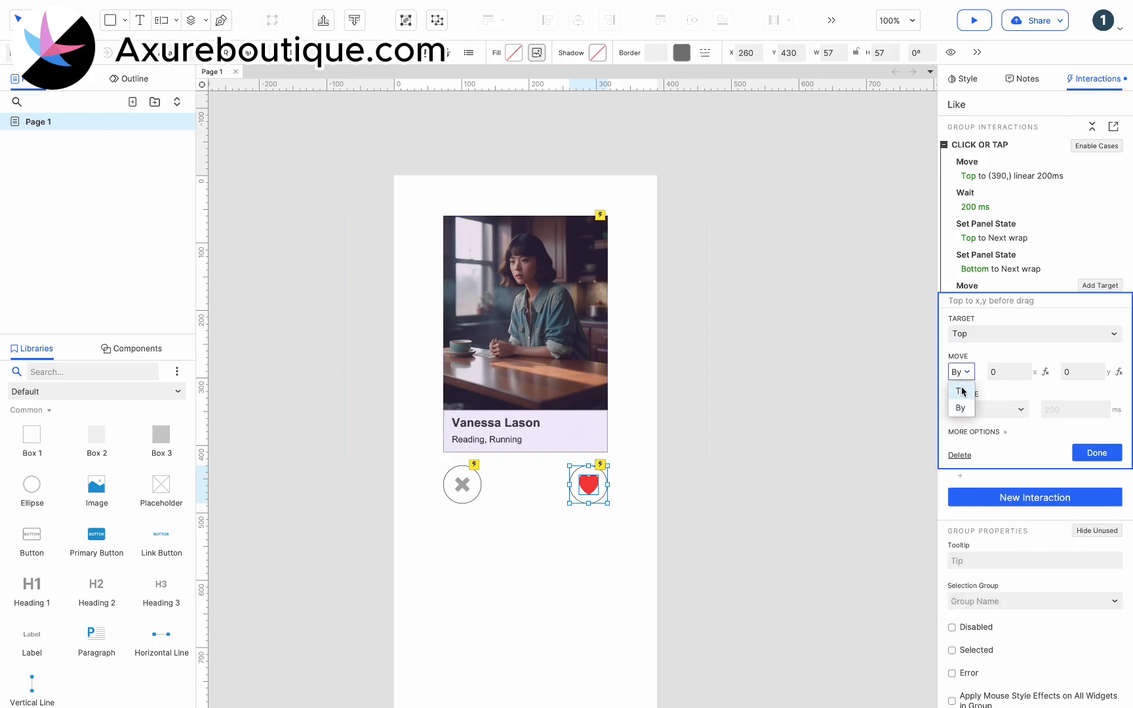
left_click(962, 391)
left_click(997, 374)
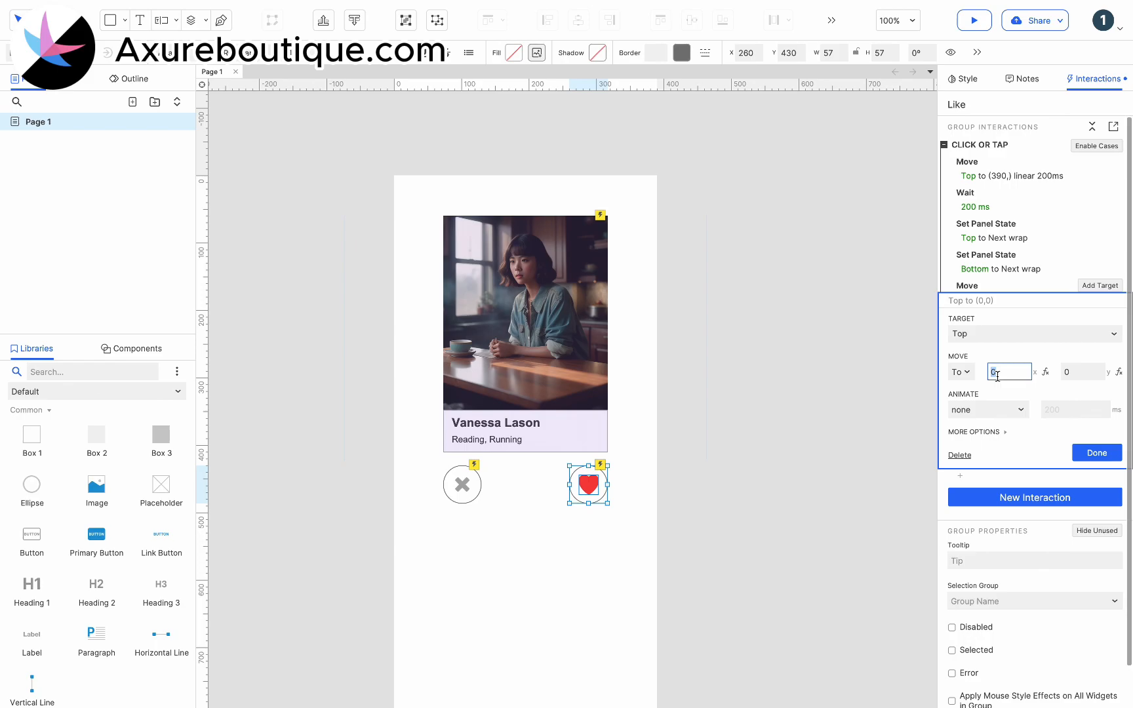
left_click(1078, 379)
key("BackSpace")
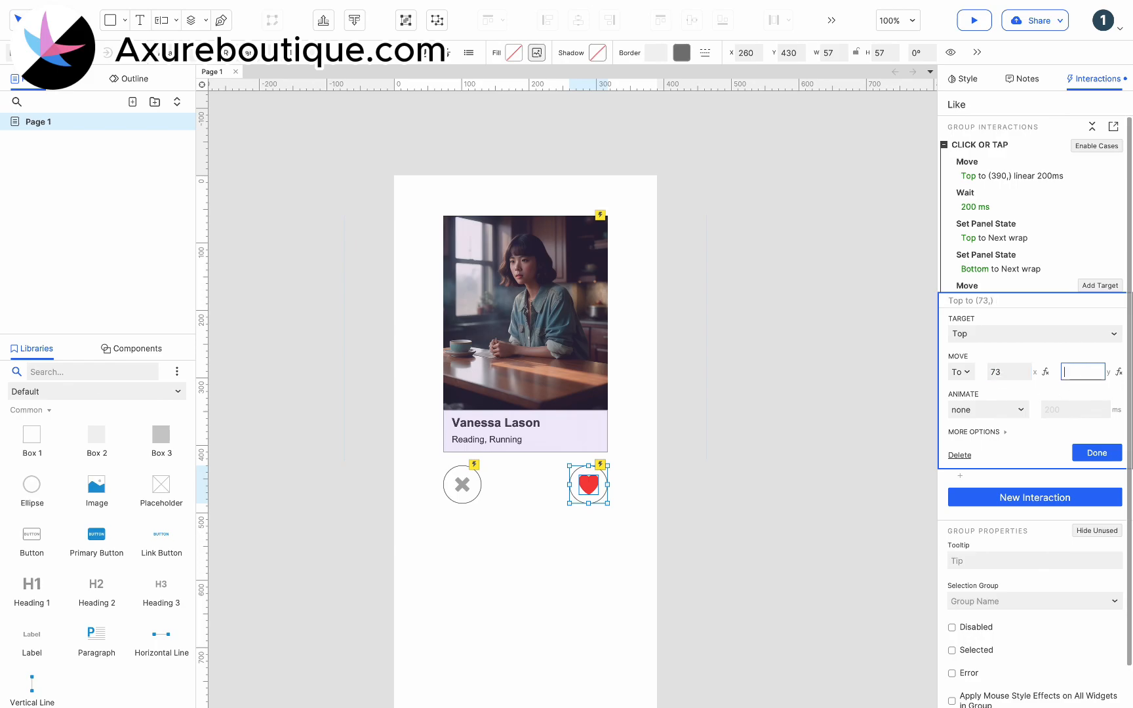
left_click(1089, 453)
- Retarget the Like button's first Move action, the linear 200 ms one, from This to the Top panel
left_click(462, 485)
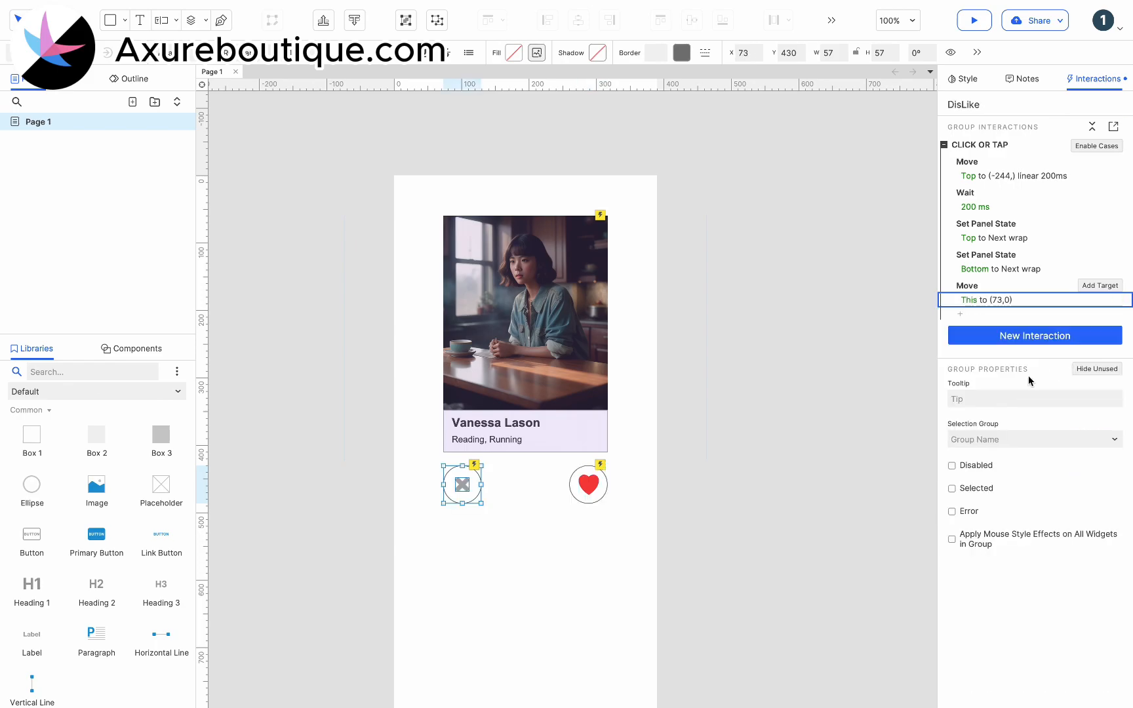
left_click(591, 482)
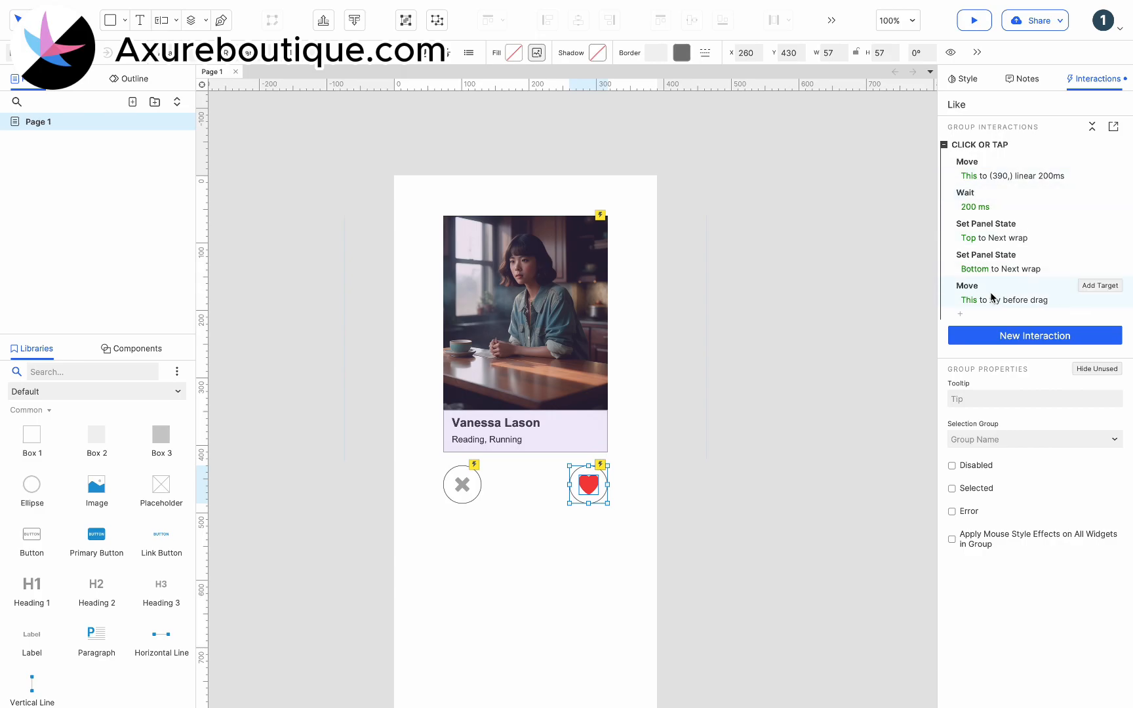
left_click(992, 176)
left_click(983, 210)
type("top")
left_click(982, 249)
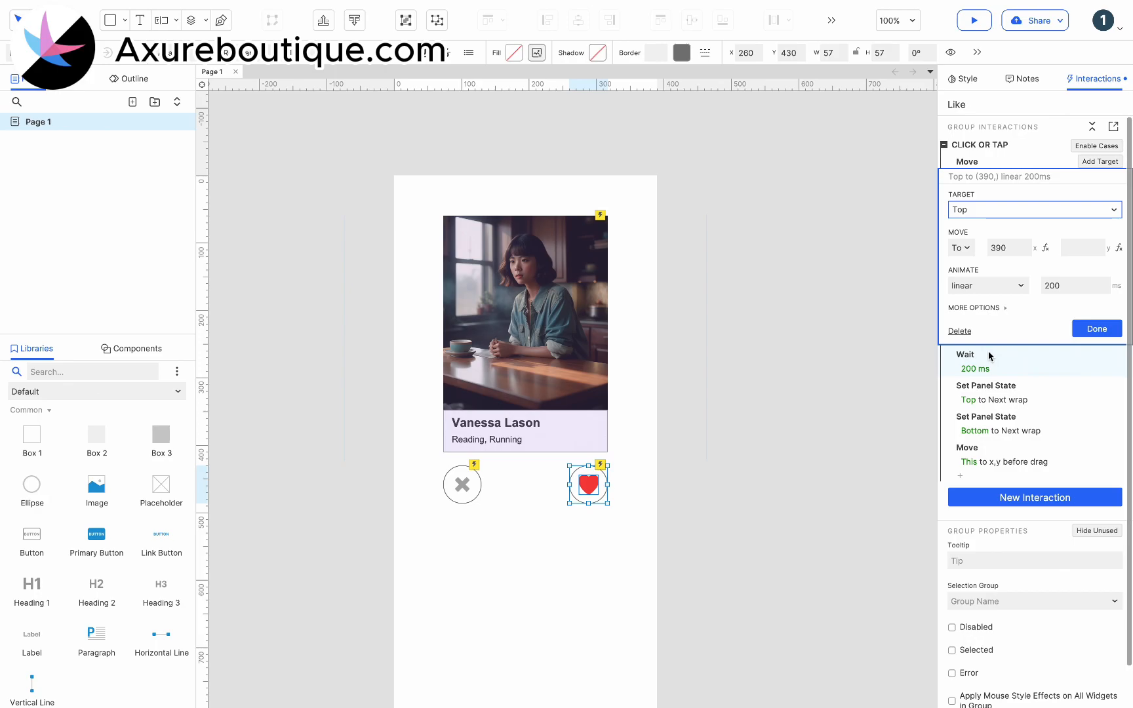
left_click(1108, 330)
- Set the Like button's final Move action to target Top and move it to x 73, leaving y empty
left_click(990, 301)
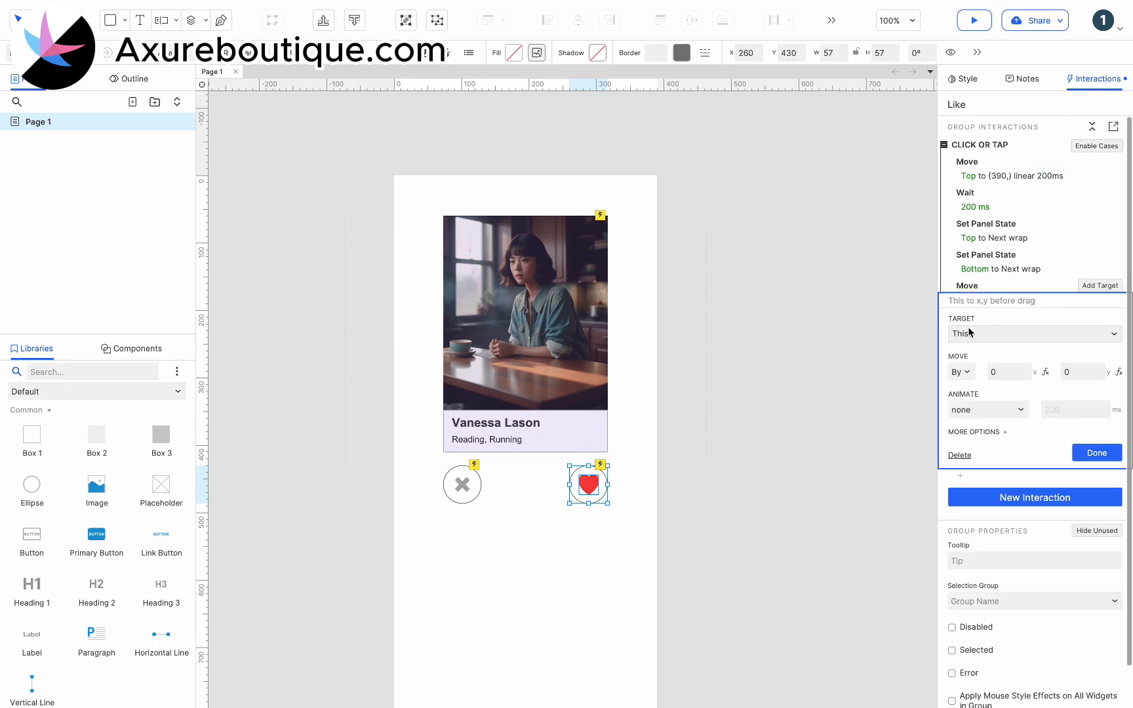
left_click(968, 333)
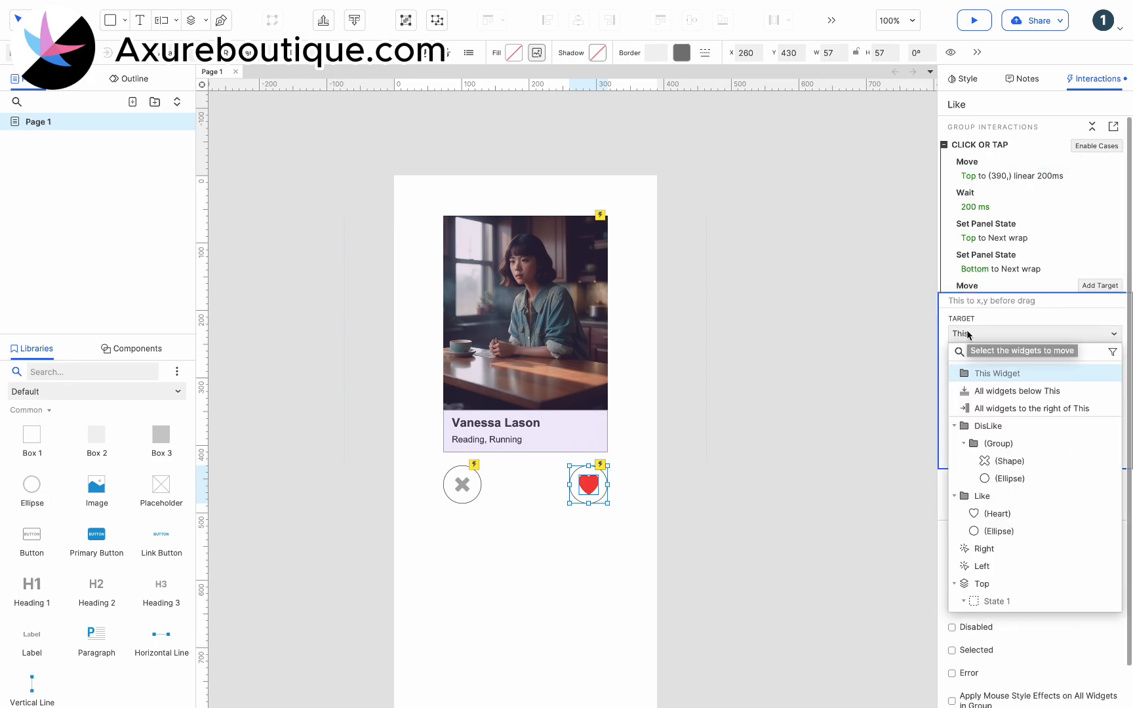
type("top")
left_click(981, 371)
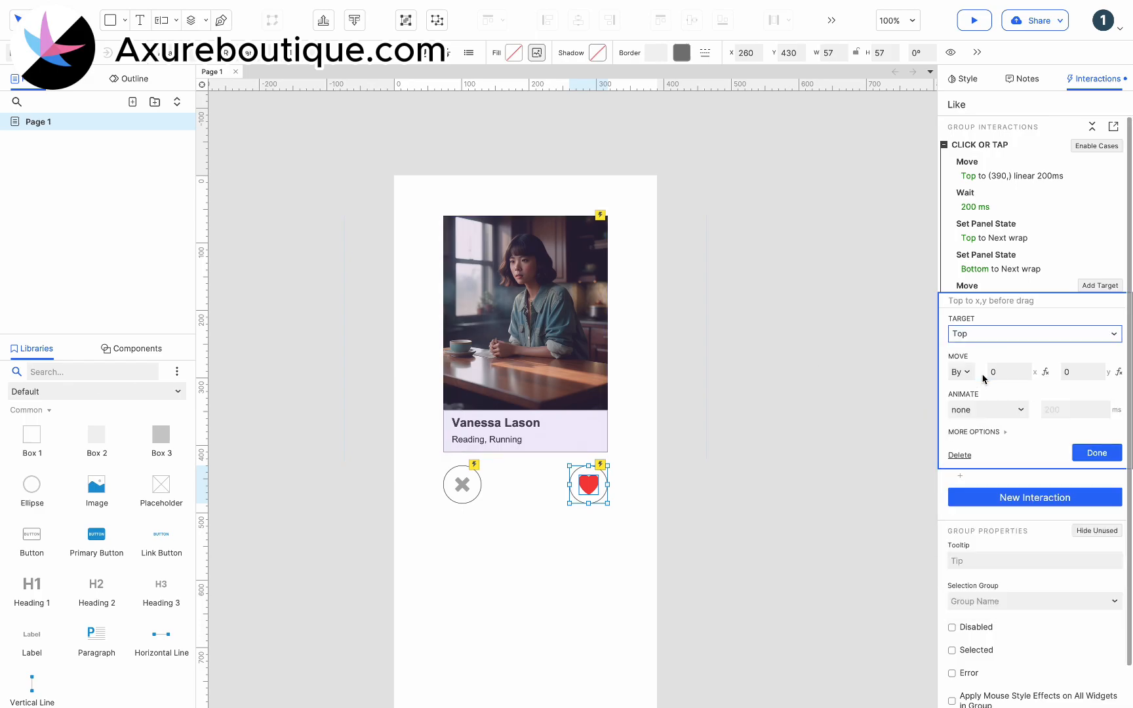
left_click(962, 372)
left_click(962, 392)
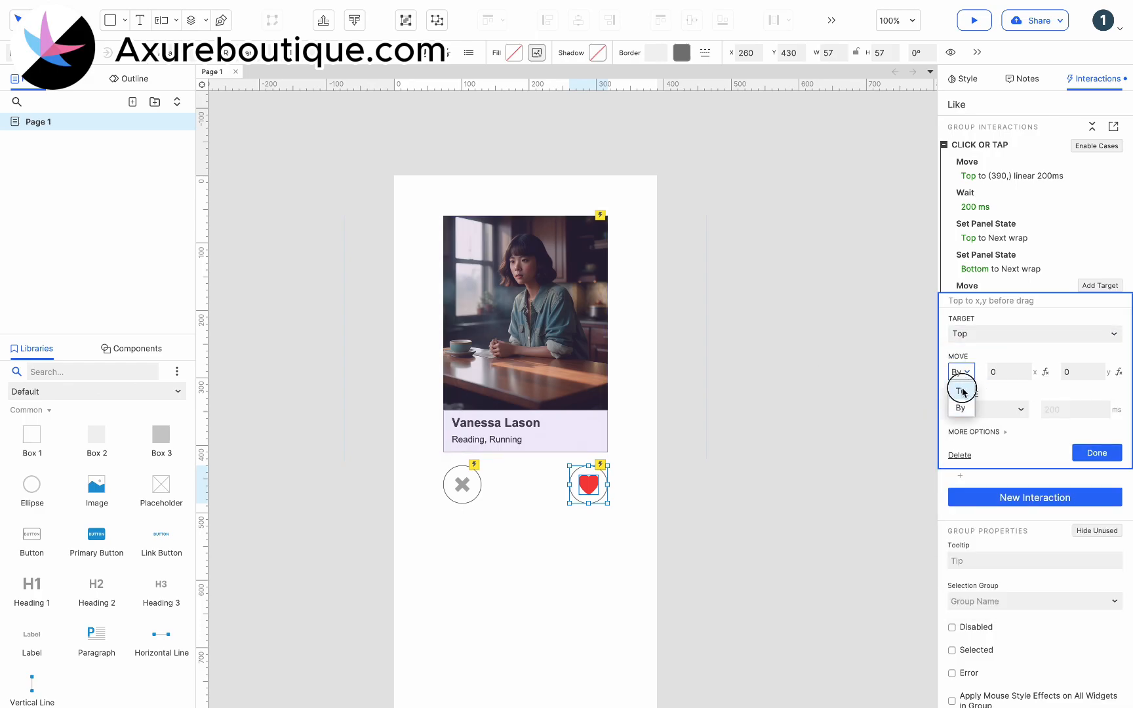
left_click(997, 375)
type("73")
left_click(1078, 379)
left_click(1090, 454)
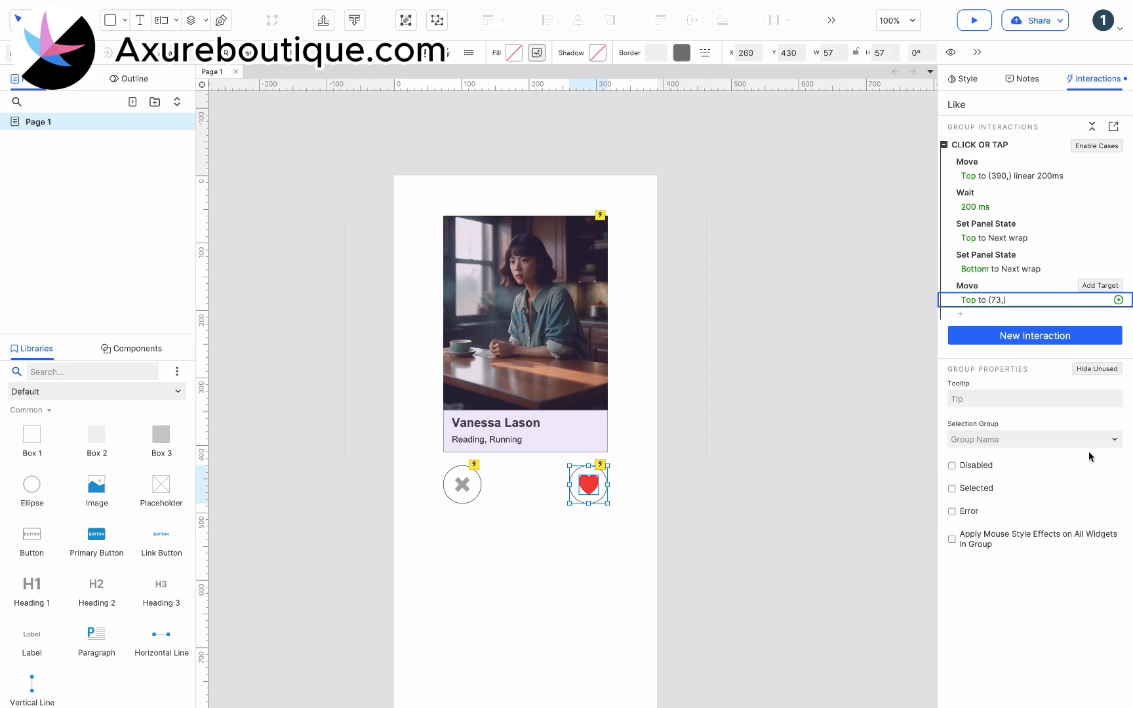
- Preview the prototype and test swiping the top card to the right and to the left
left_click(974, 21)
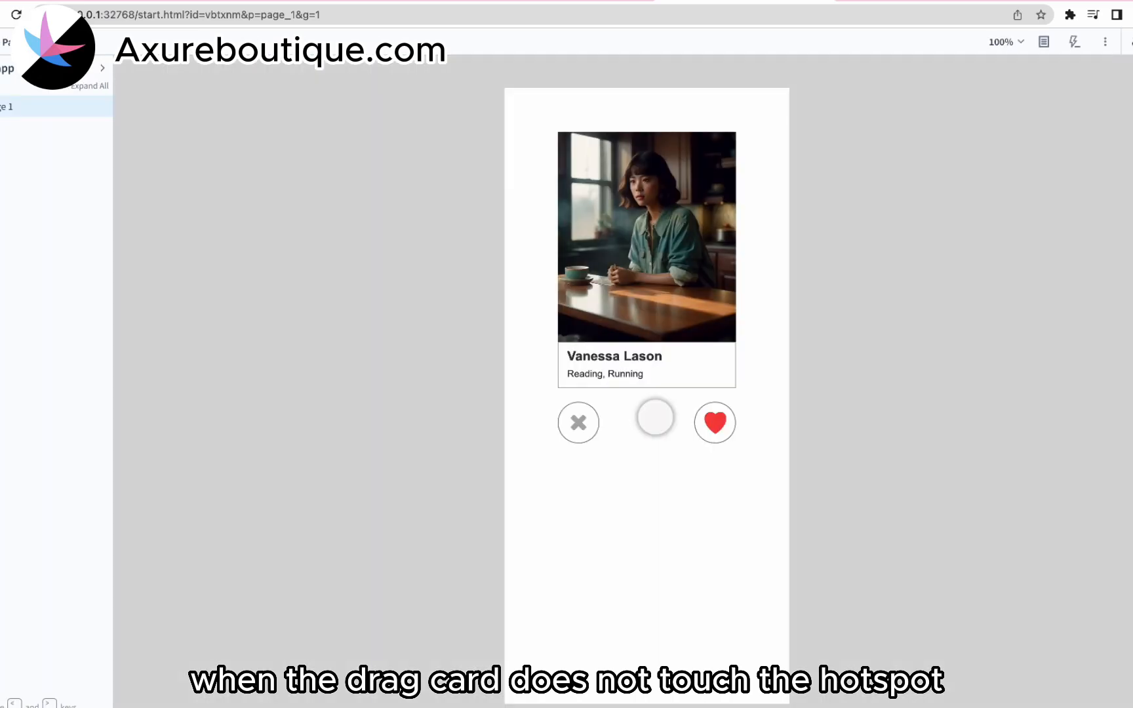
left_click_drag(653, 248, 767, 238)
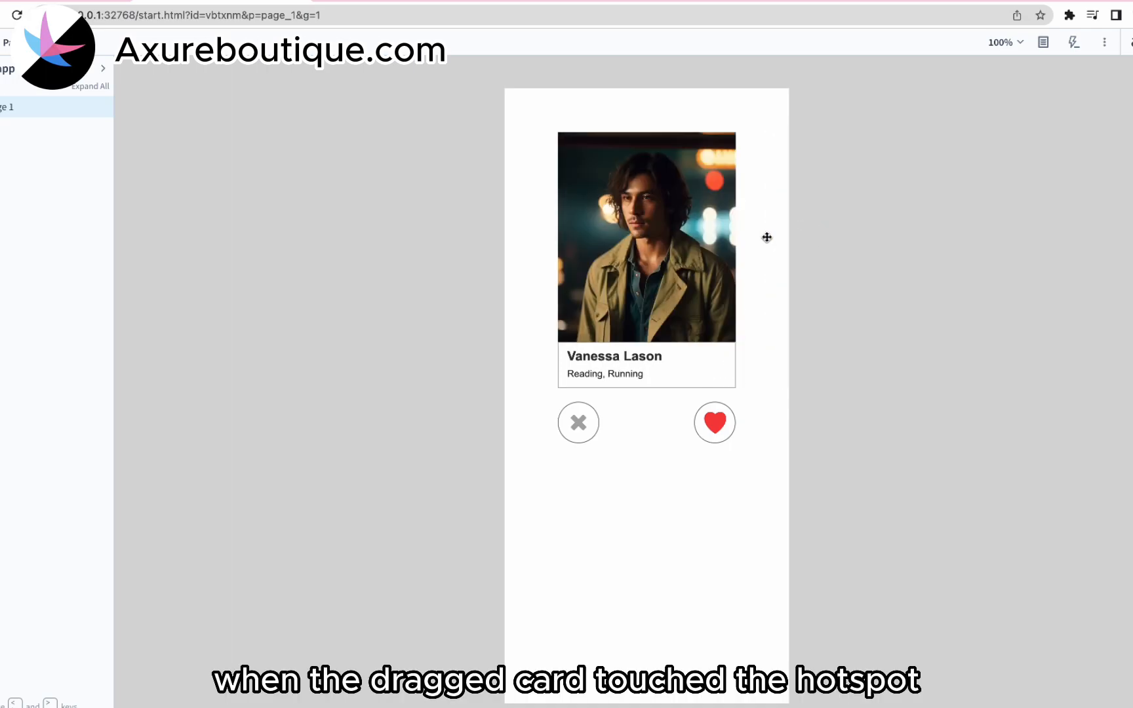
left_click_drag(644, 228, 509, 244)
left_click_drag(598, 250, 499, 247)
- Test switching cards in the preview with the dislike and like buttons several times each
left_click(579, 423)
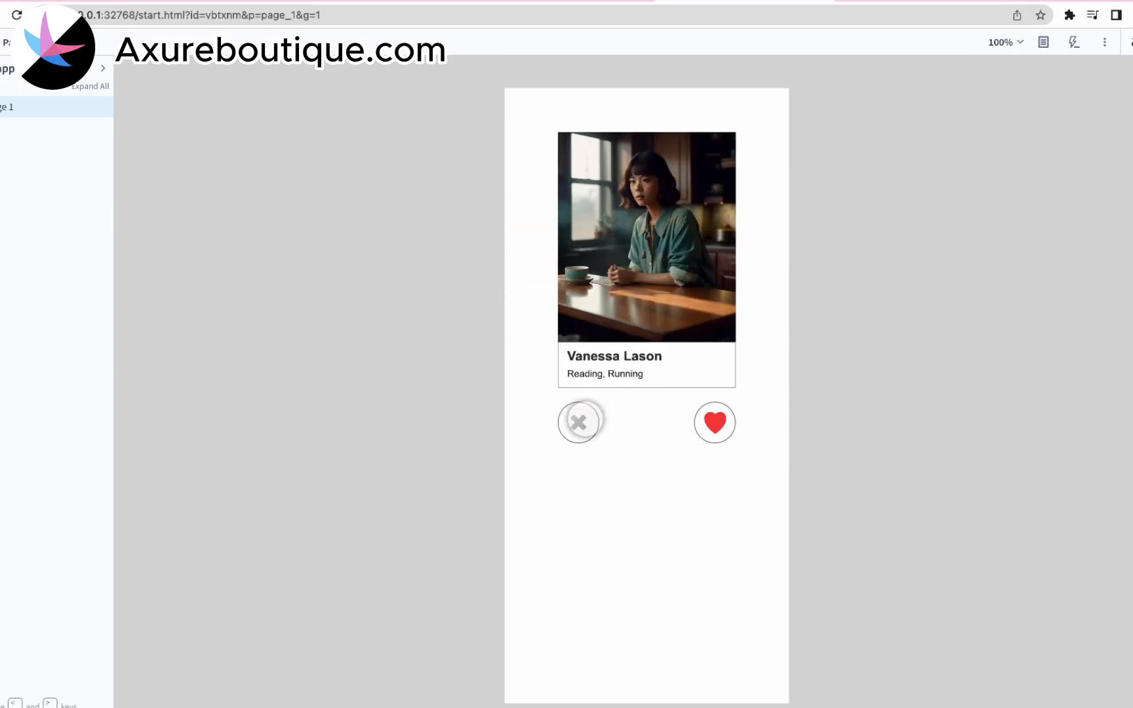
left_click(579, 422)
left_click(715, 423)
left_click(715, 422)
left_click(715, 423)
left_click(714, 422)
left_click(564, 438)
left_click(562, 435)
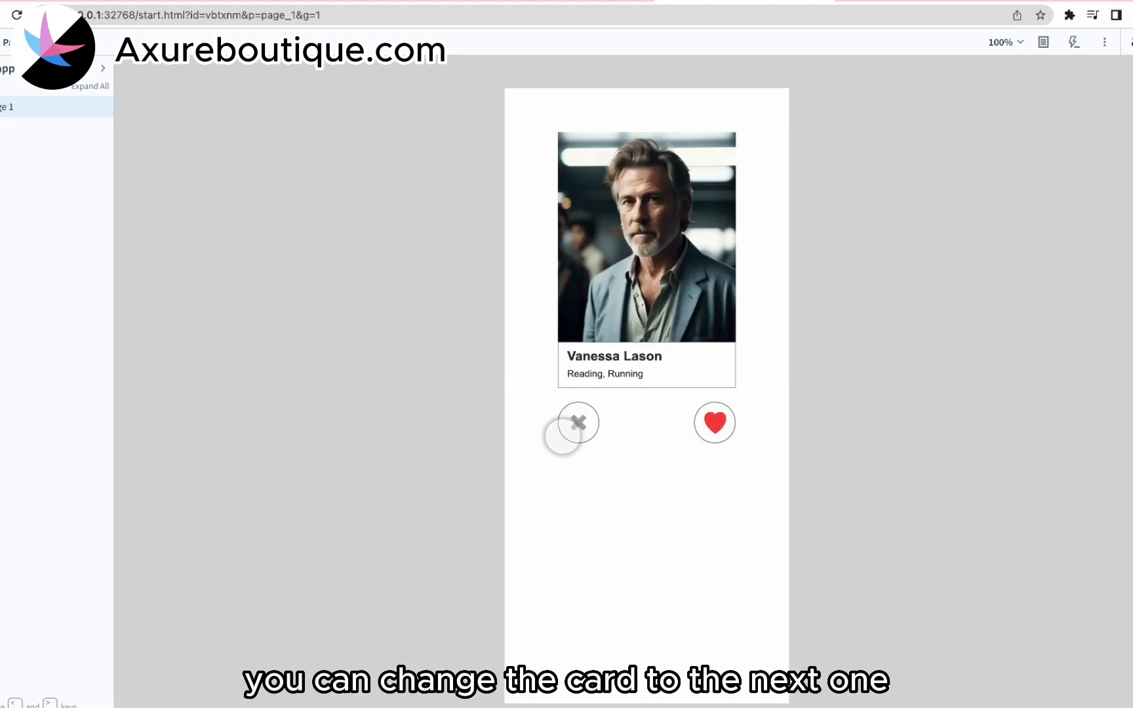
left_click(562, 436)
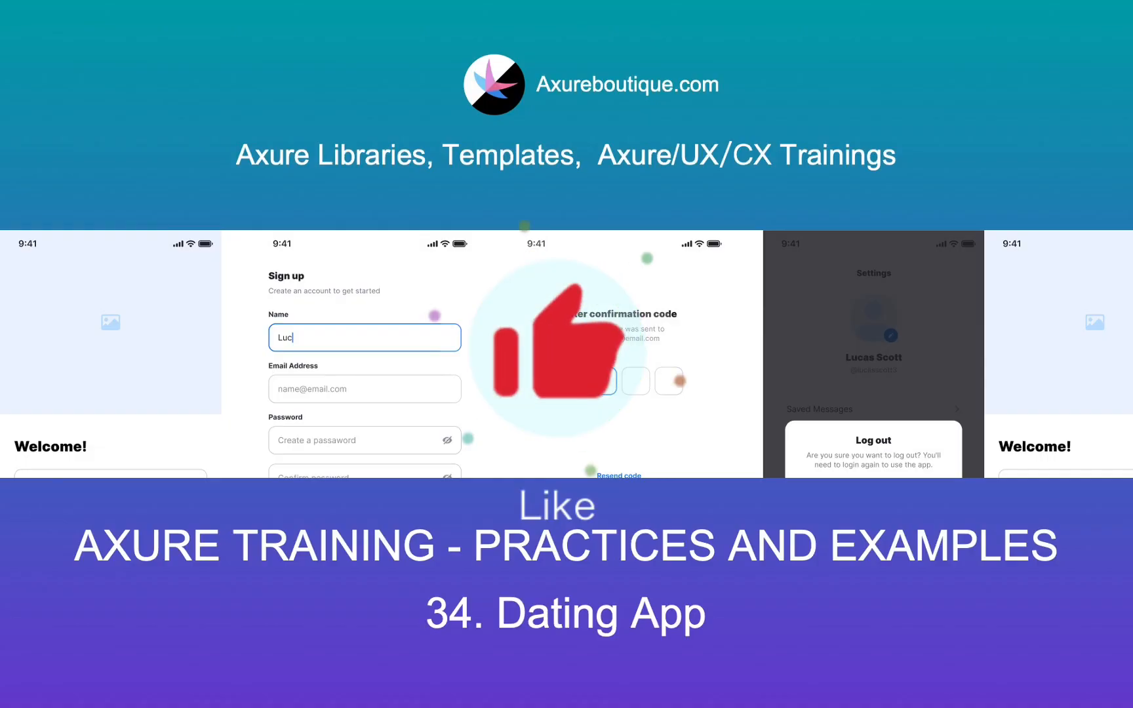